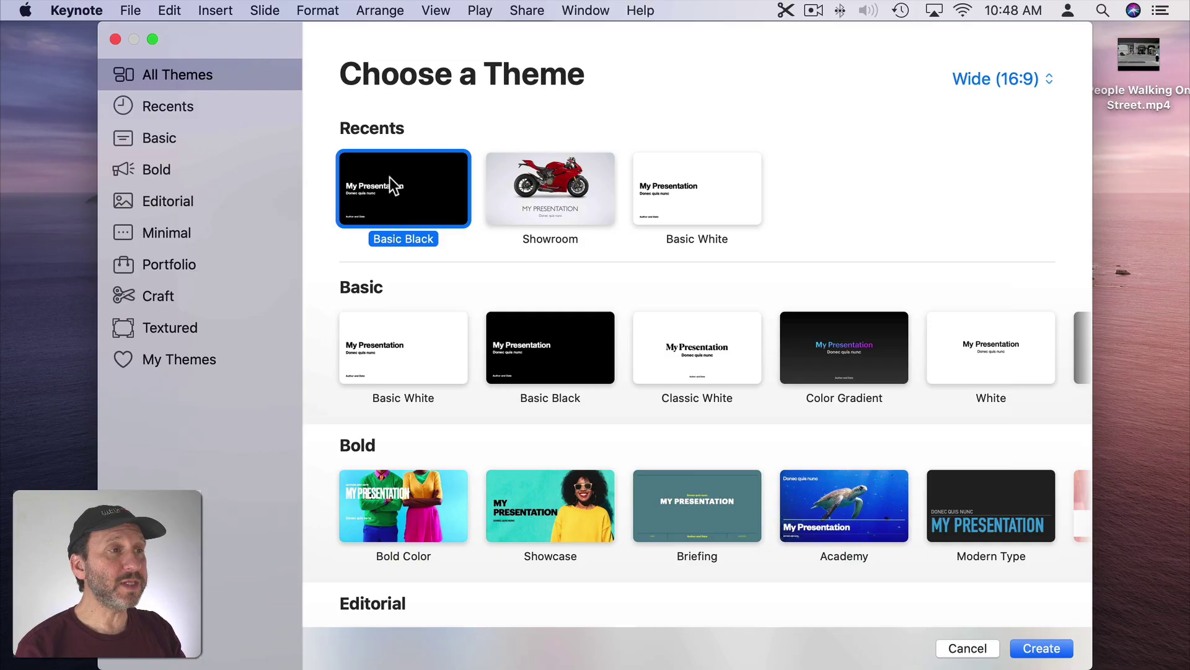
Create a Basic Black presentation and delete all its placeholder text boxes
double_click(419, 188)
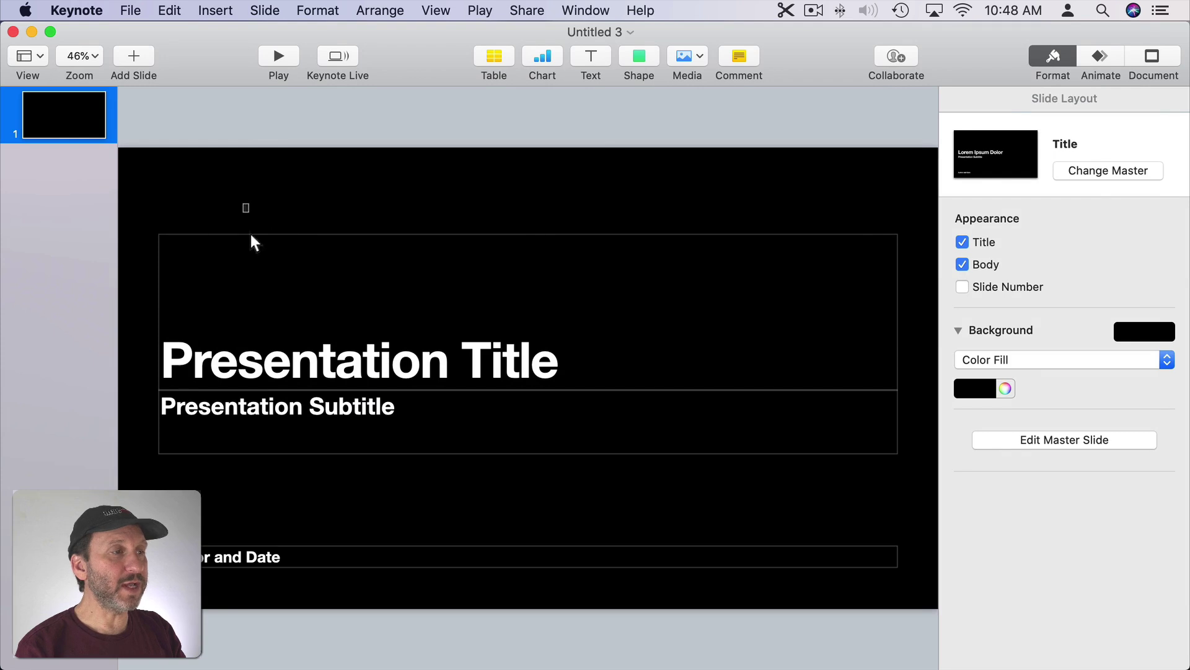
drag(251, 239, 388, 609)
key(BackSpace)
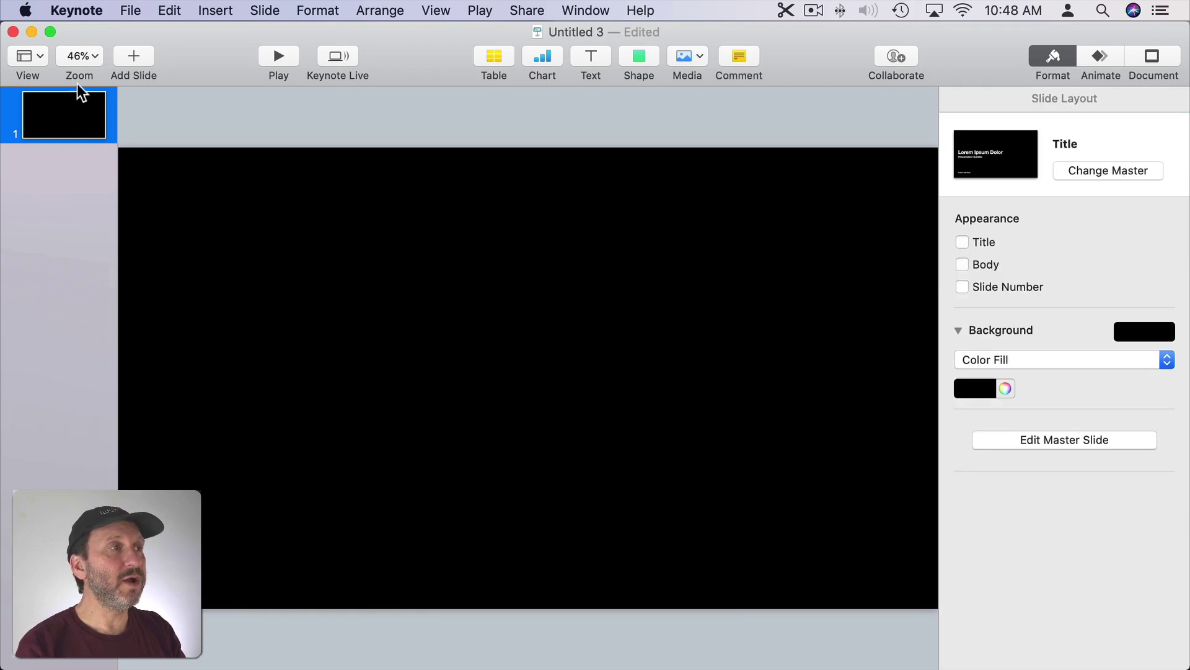
Zoom to 25% and drag People Walking On Street.mp4 from the desktop onto the slide
click(80, 57)
click(80, 79)
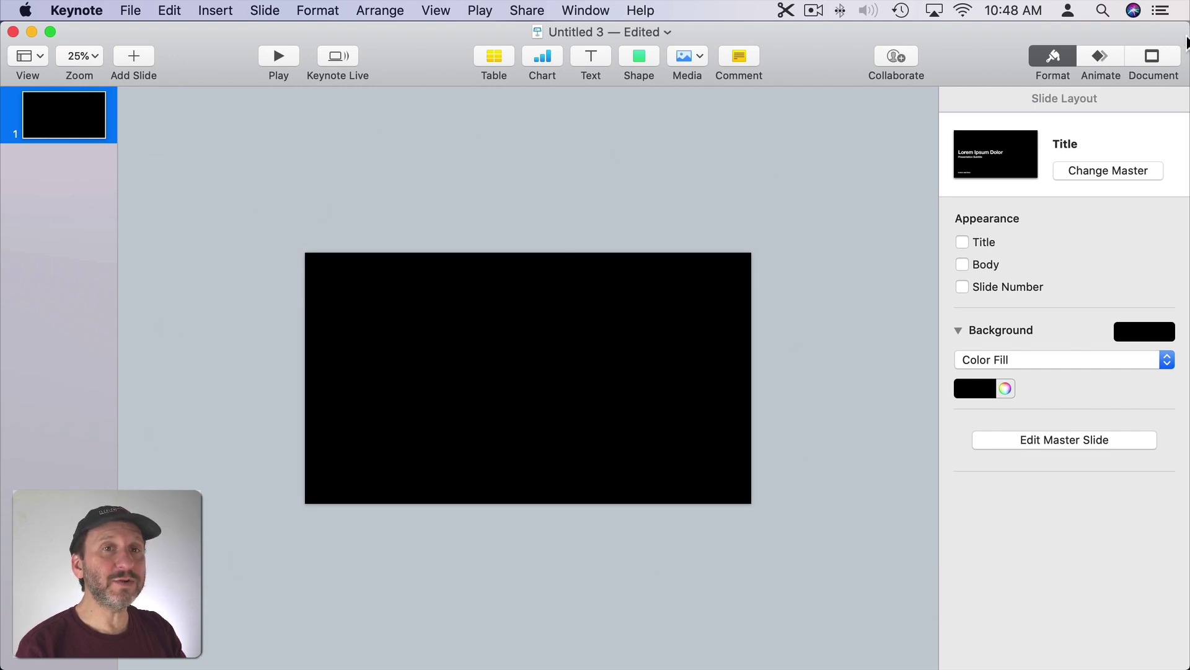
drag(1178, 37, 1093, 33)
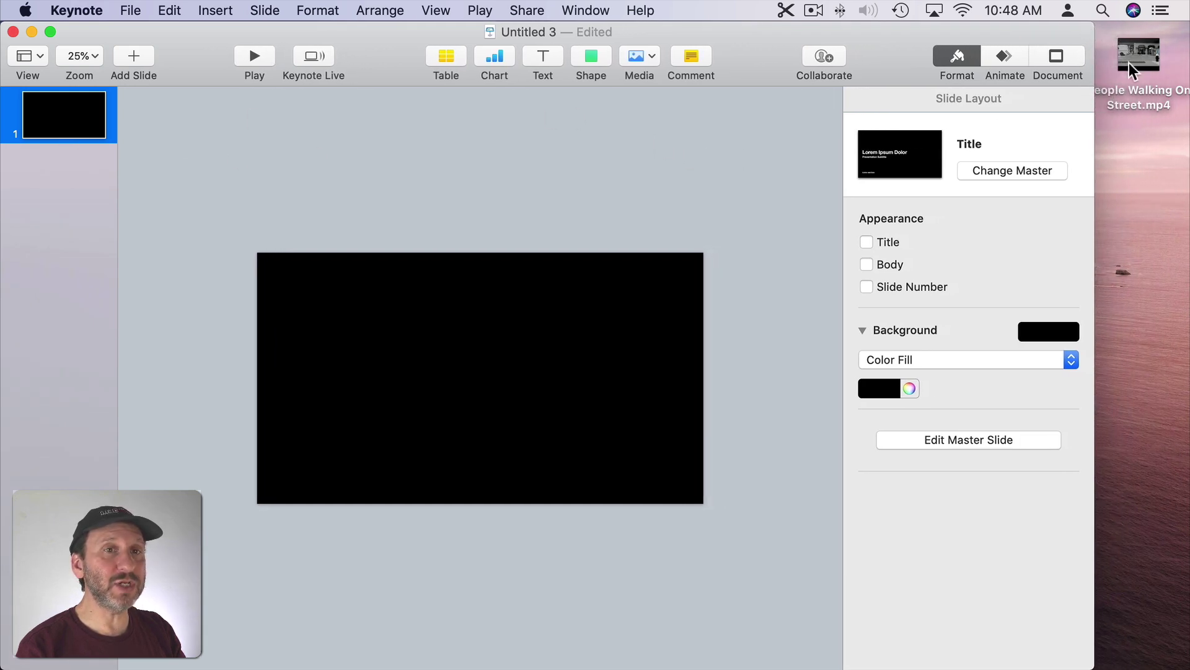
drag(1136, 62, 444, 391)
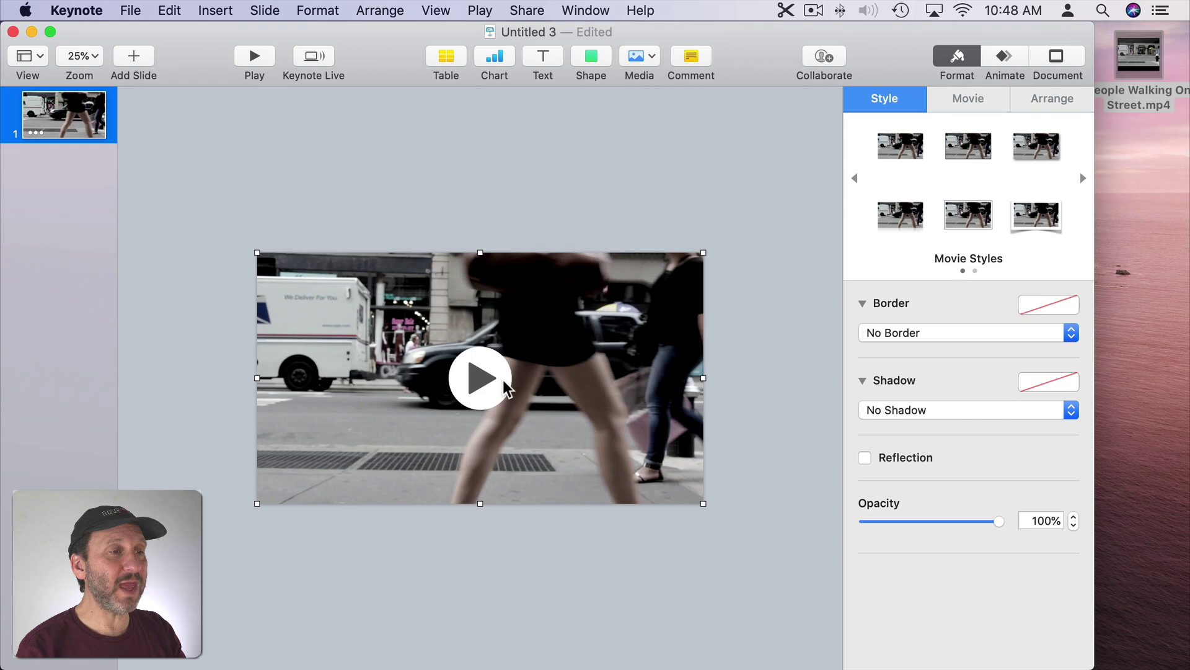
Export the slide as a 1080p movie, 0 s before next slide, to Desktop as Untitled 3.m4v
click(127, 11)
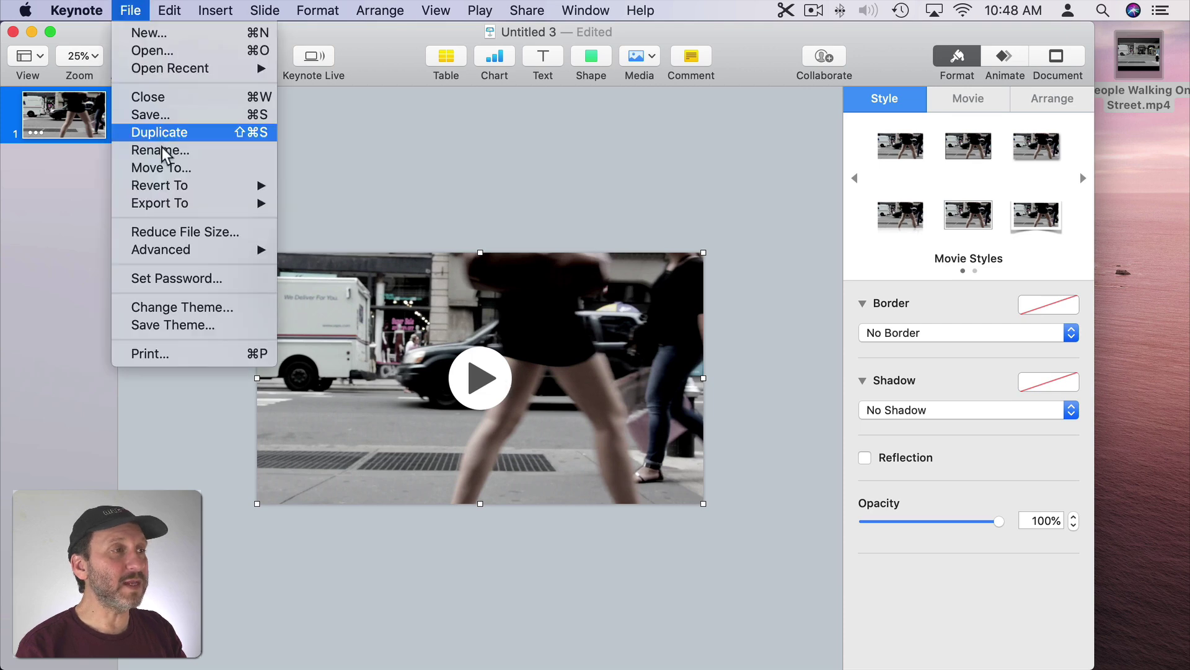
mouse_move(177, 204)
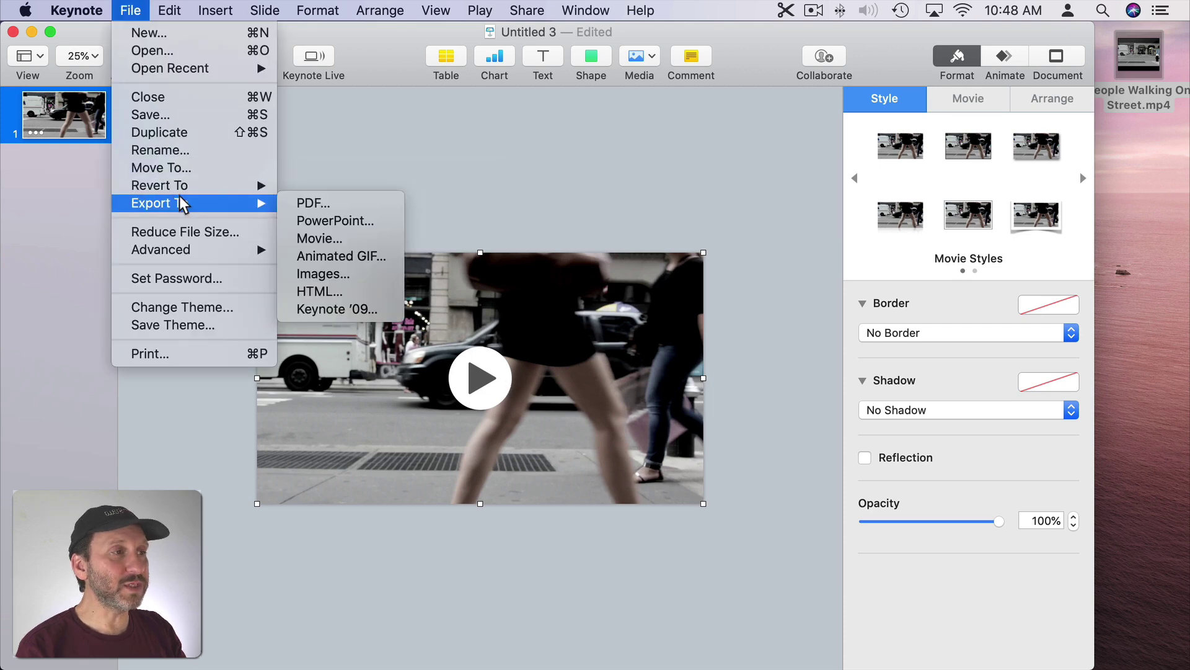
click(311, 238)
click(517, 366)
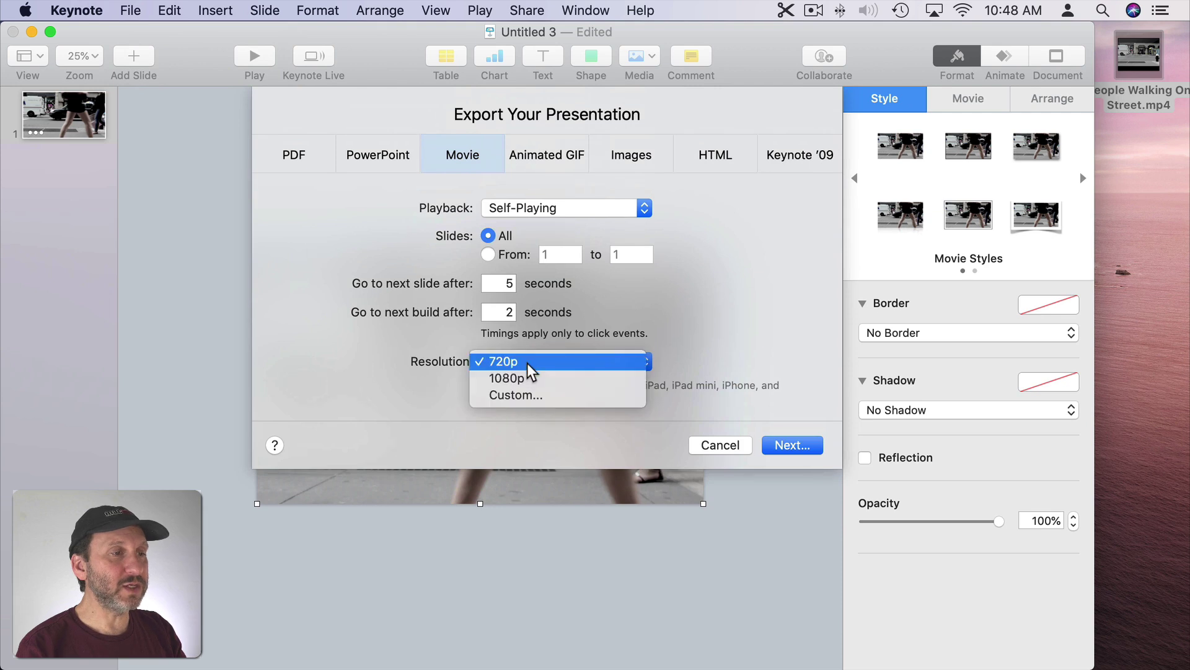
click(520, 378)
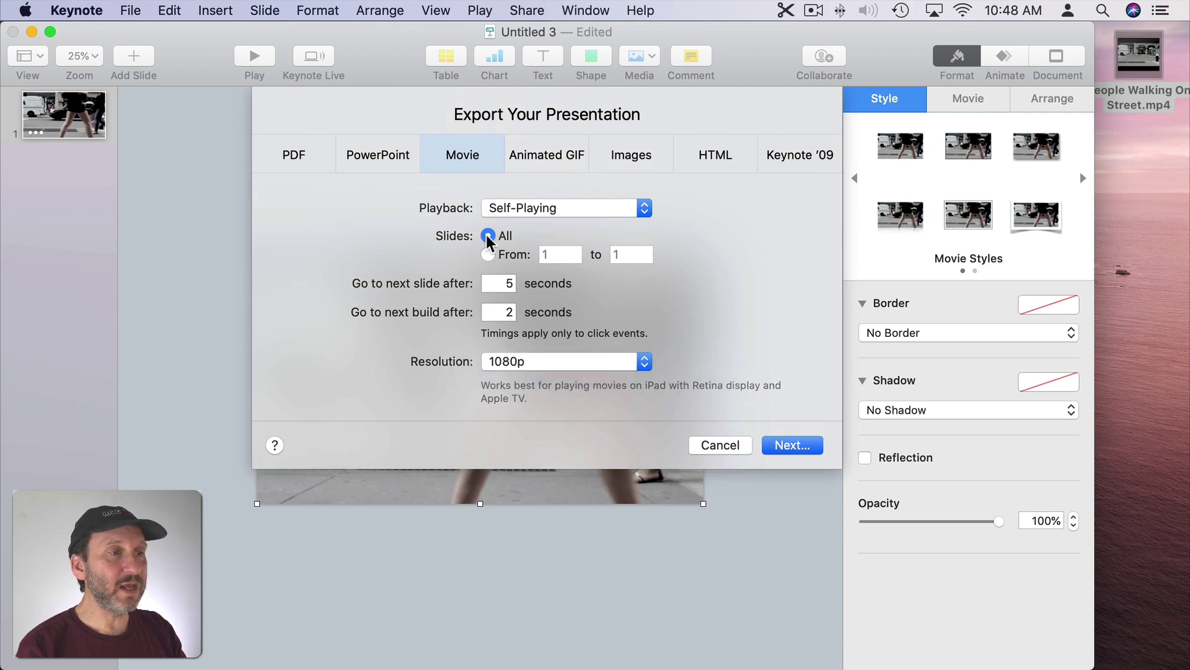
click(502, 285)
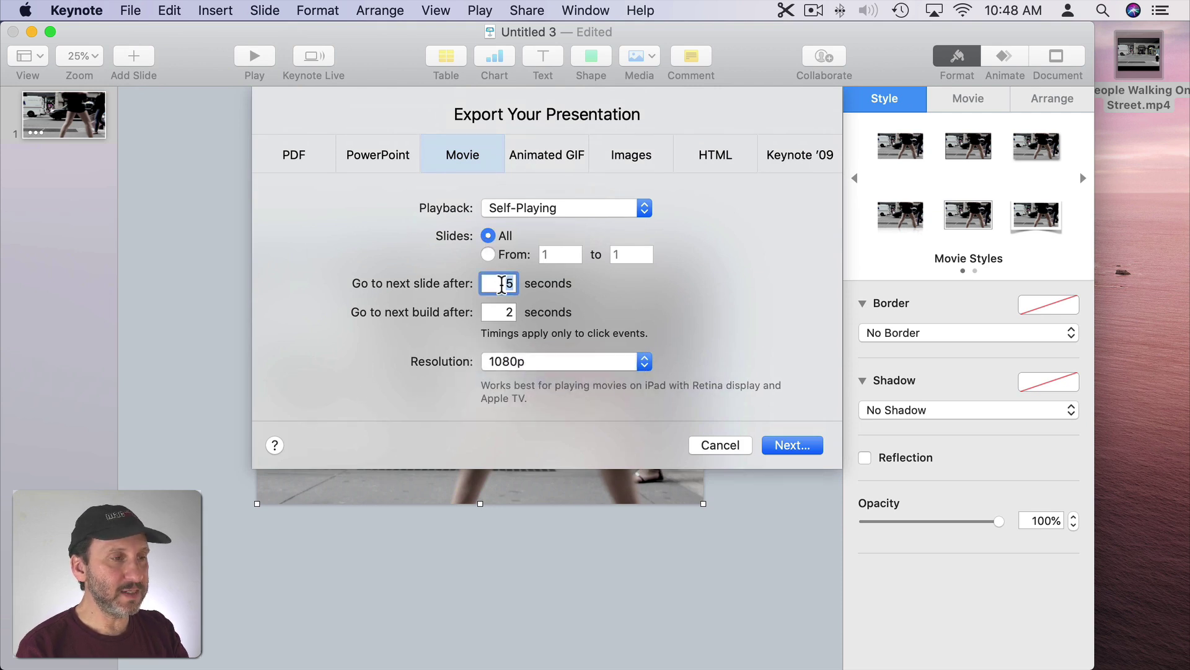
text(0)
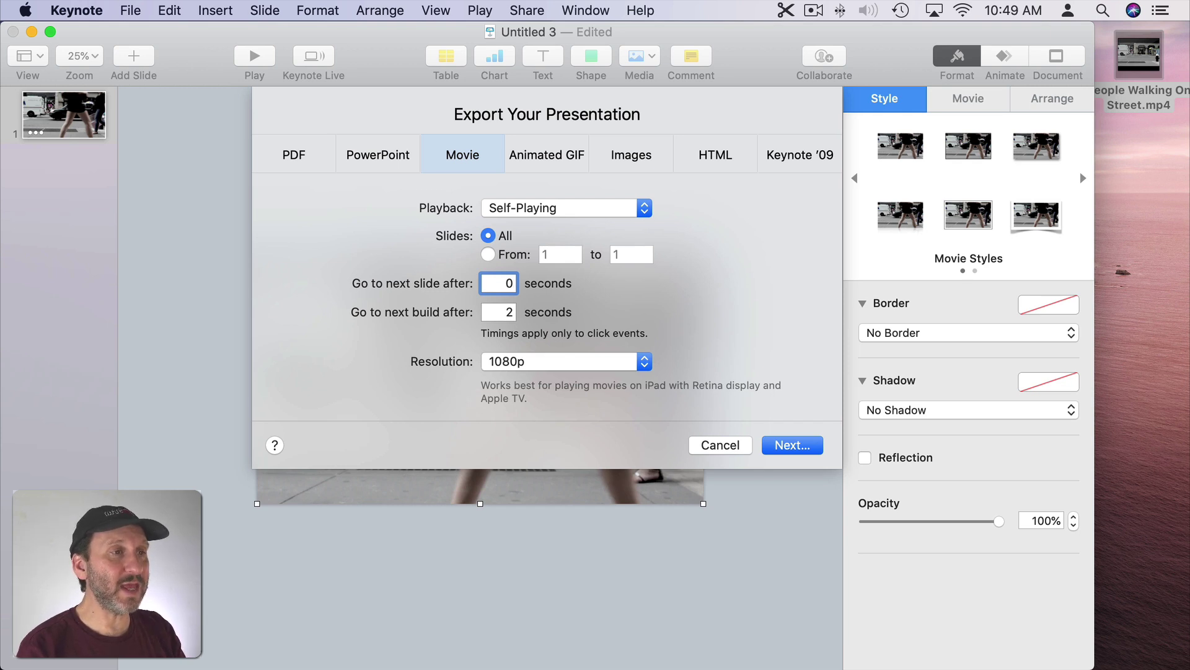
click(789, 445)
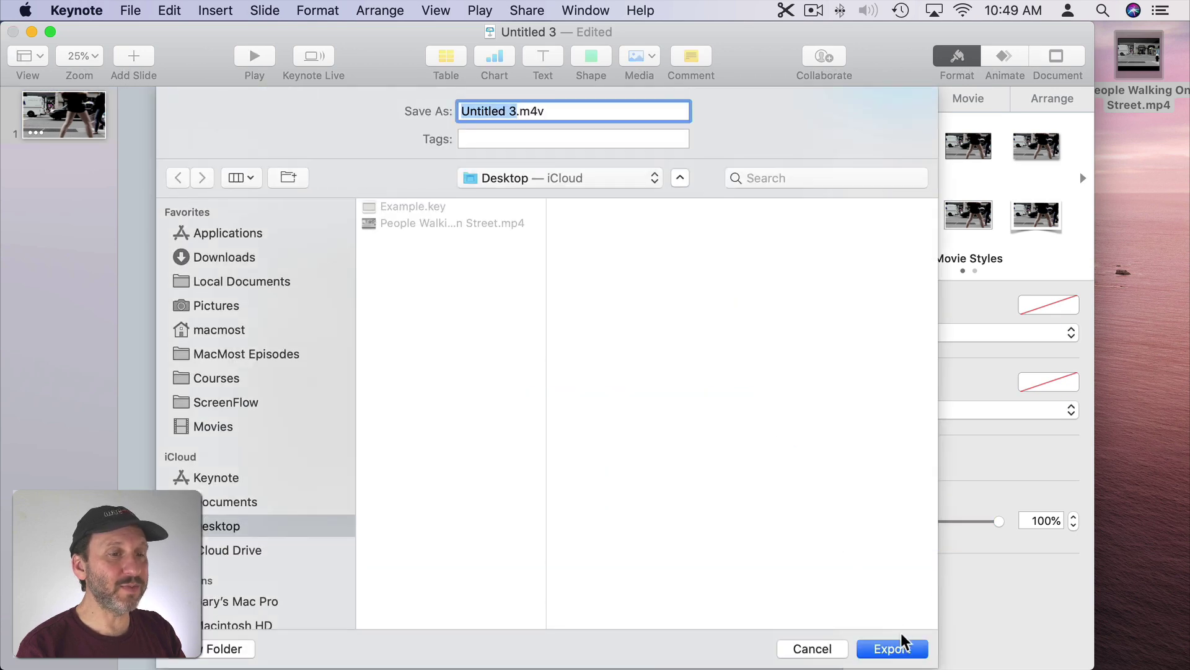
click(900, 649)
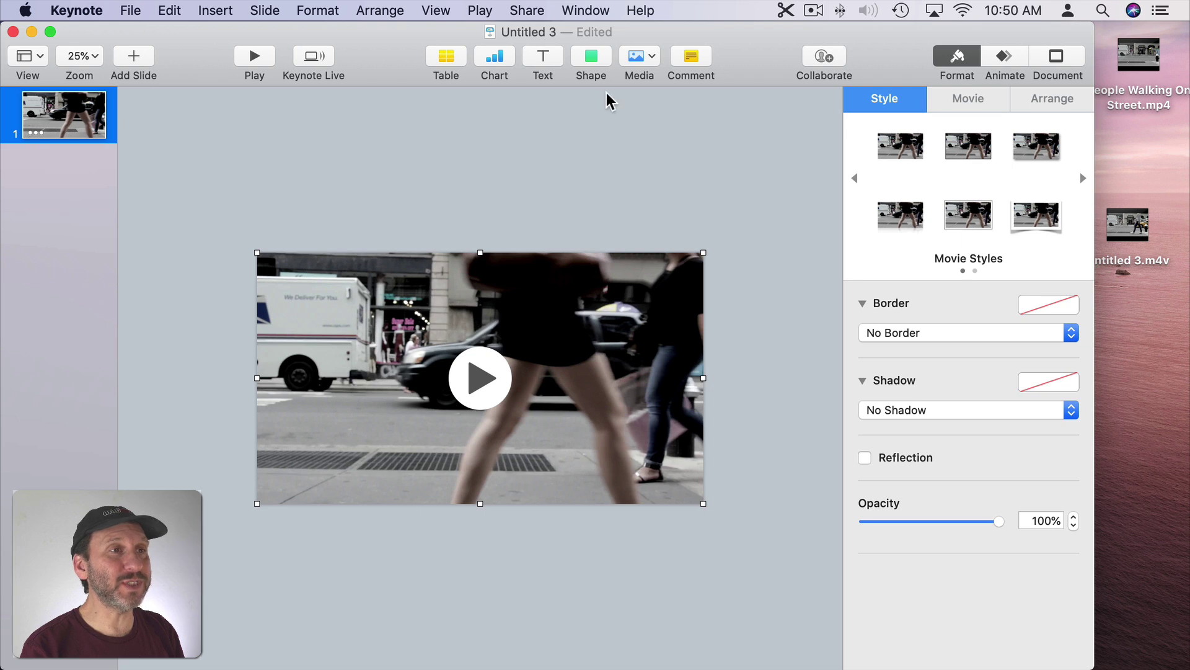
Insert a square at the top-left reading 'Sample Text' enlarged to 46 pt
click(591, 59)
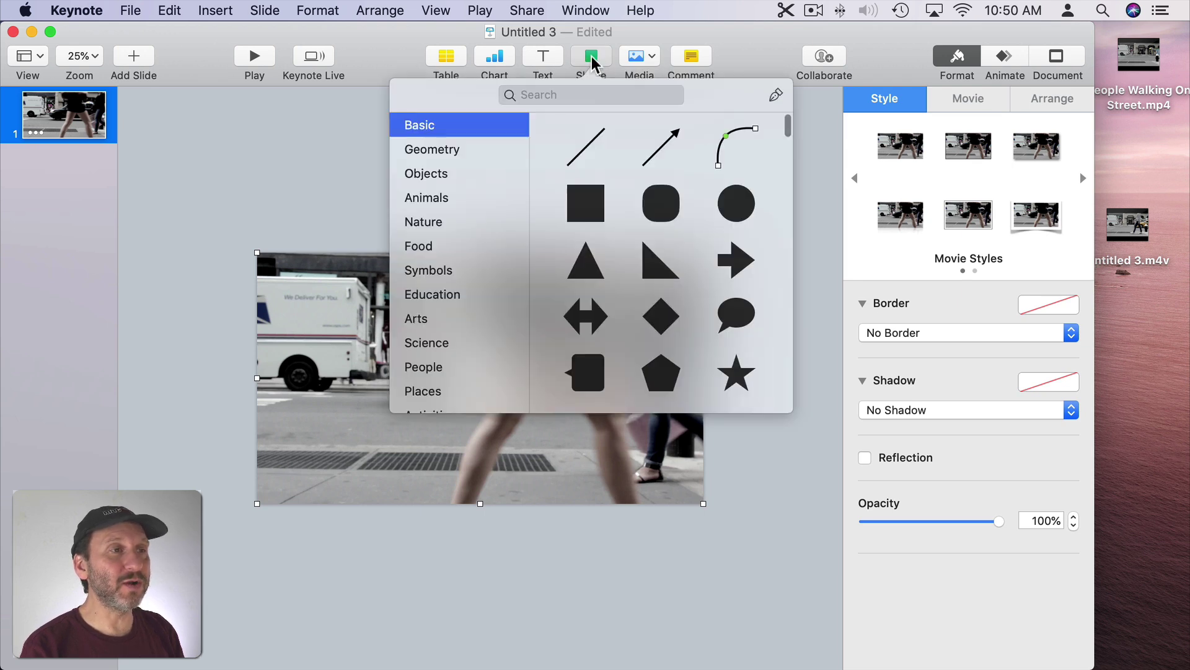
click(586, 204)
drag(472, 394, 398, 302)
double_click(346, 291)
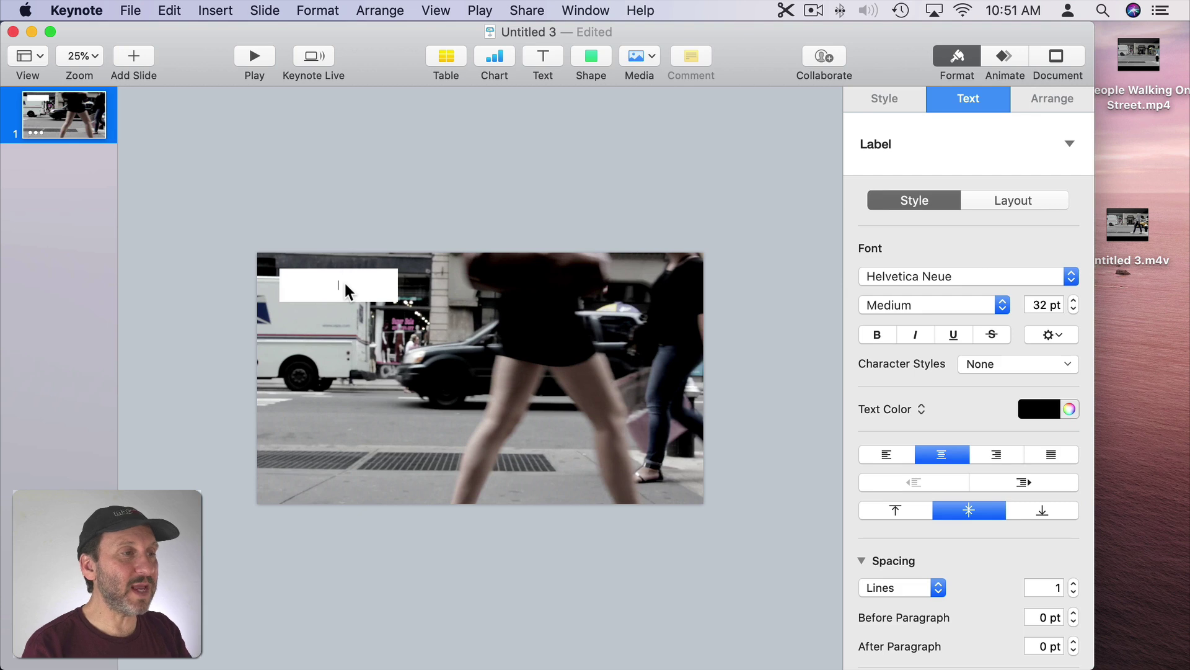
text(Sample Text)
key(super+a)
click(1073, 300)
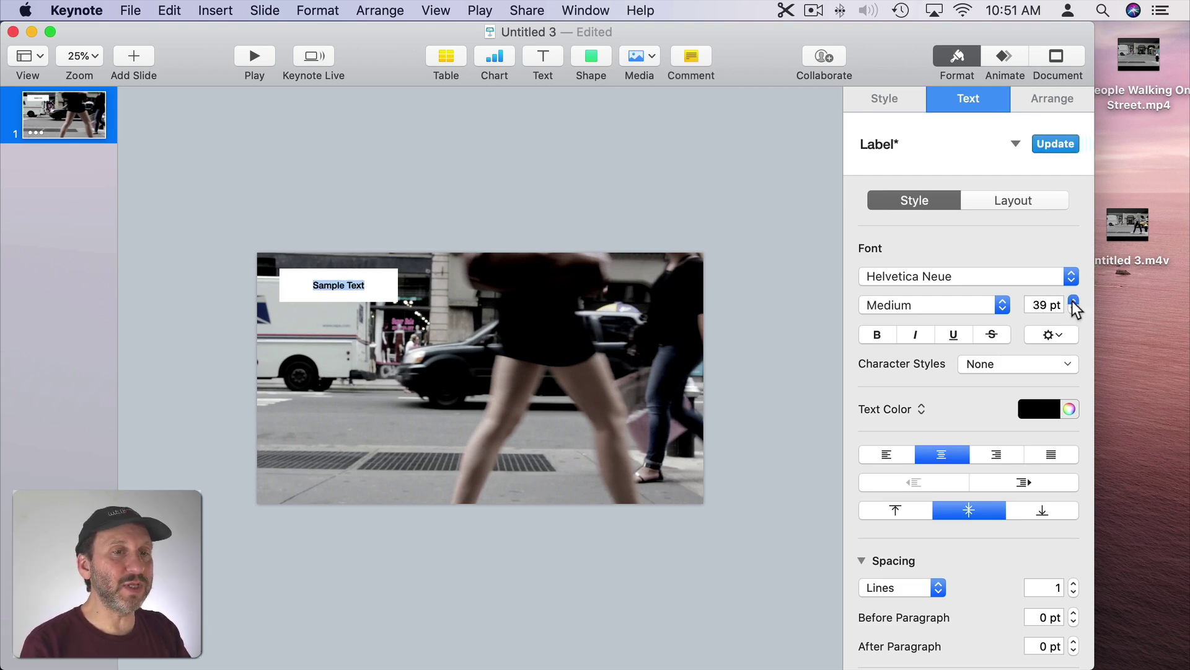
click(1074, 301)
click(1074, 301)
Give the Sample Text box a black line border, tilt it about 12°, and nudge it into place
click(893, 97)
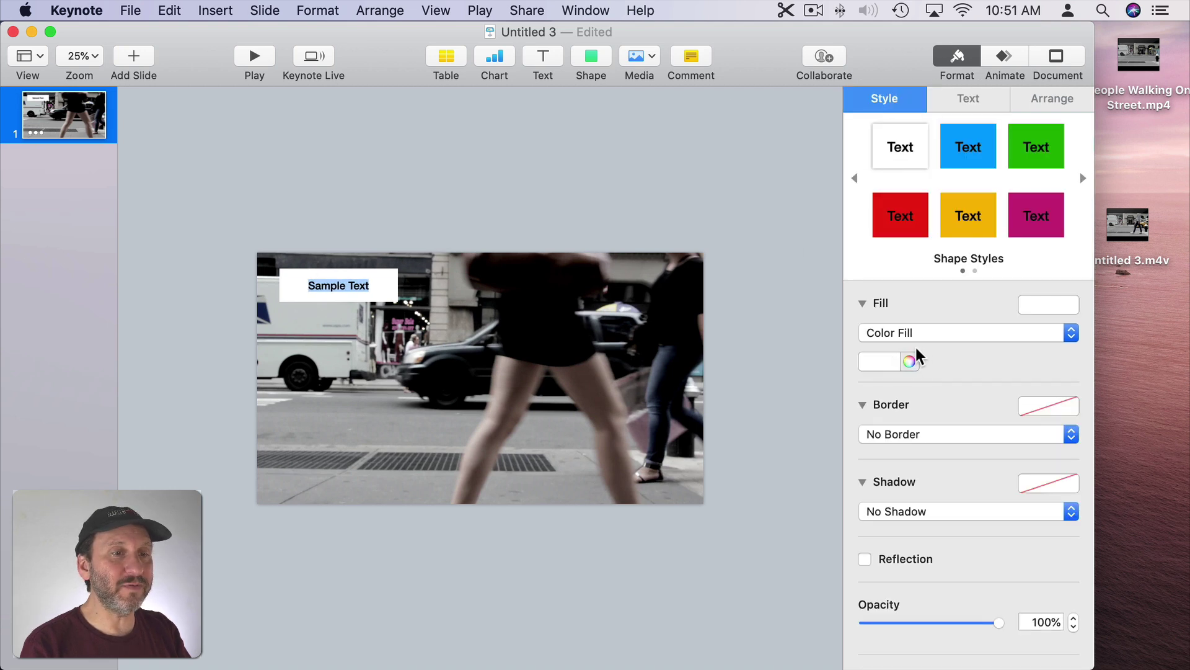
click(924, 434)
click(924, 450)
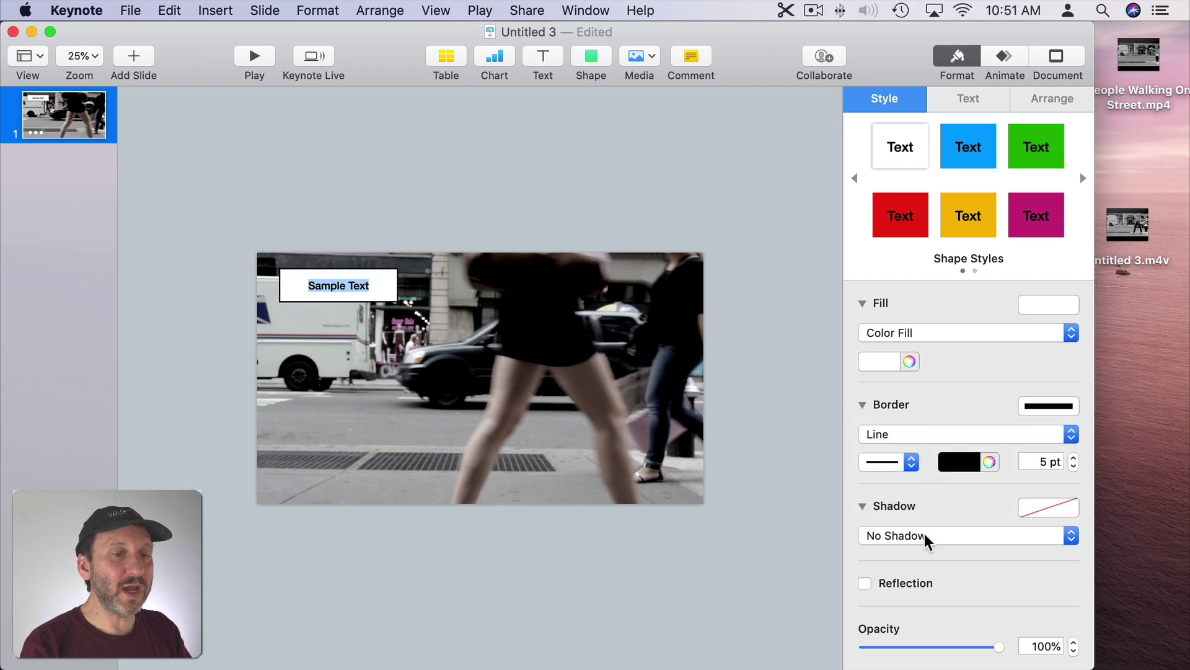
click(1045, 99)
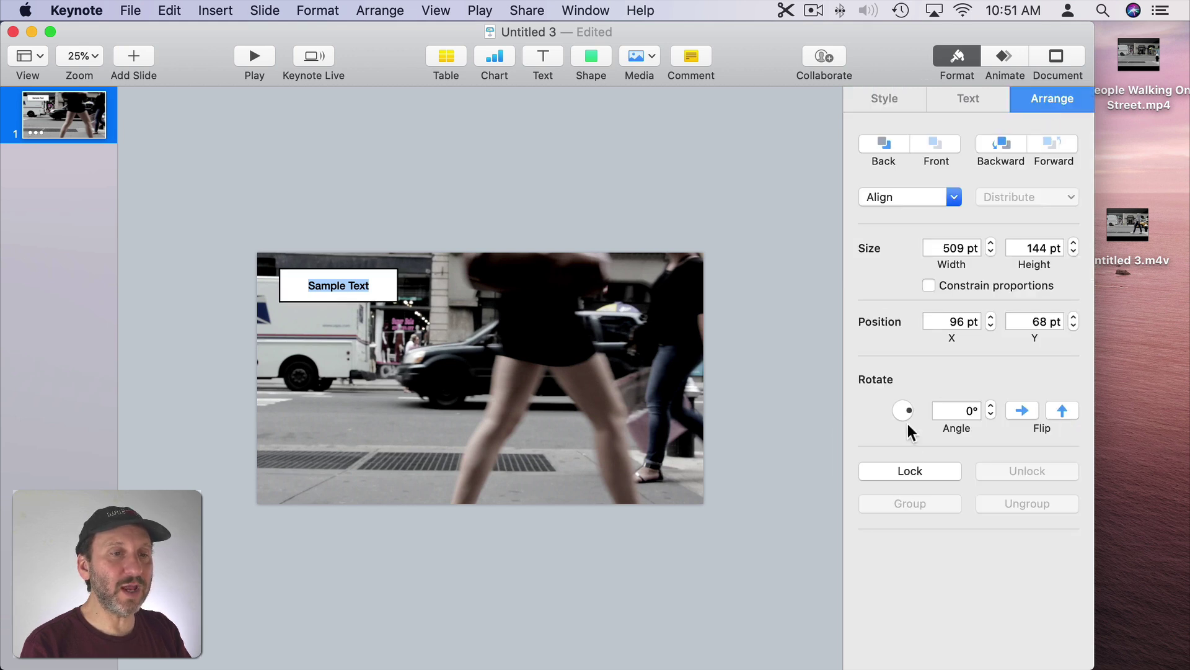
mouse_move(907, 426)
mouse_down()
mouse_move(903, 397)
mouse_move(916, 407)
mouse_up()
drag(367, 279, 356, 286)
key(Escape)
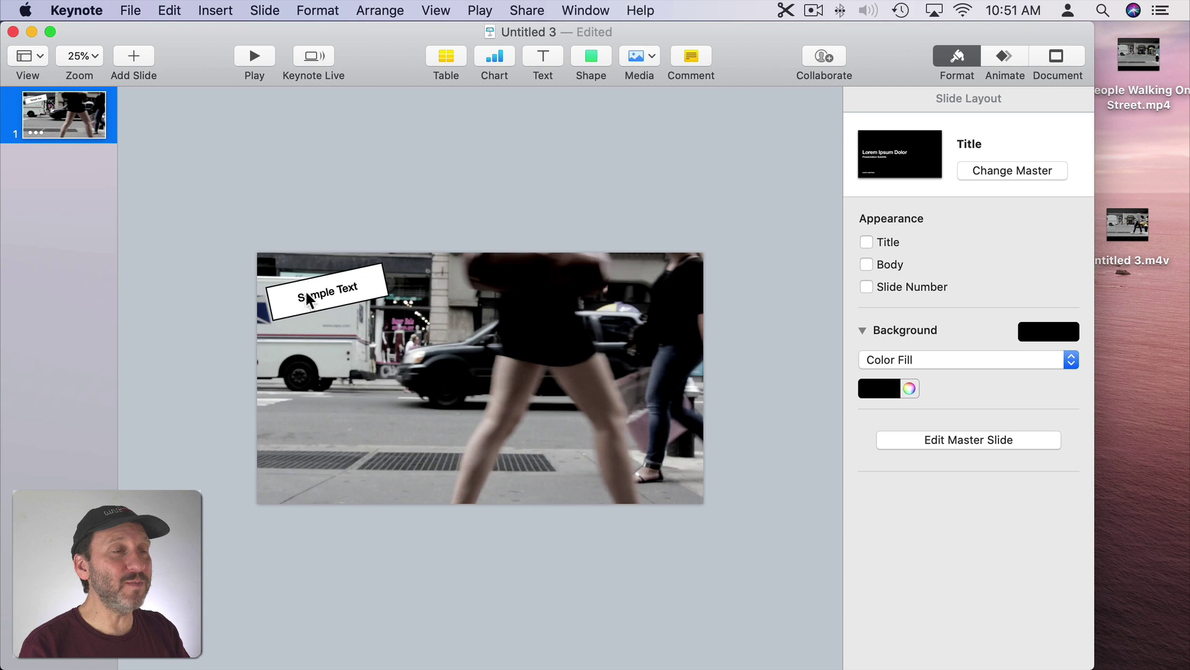
Insert a rounded square stretched into a wide blue bar with a black border and drop shadow
click(600, 57)
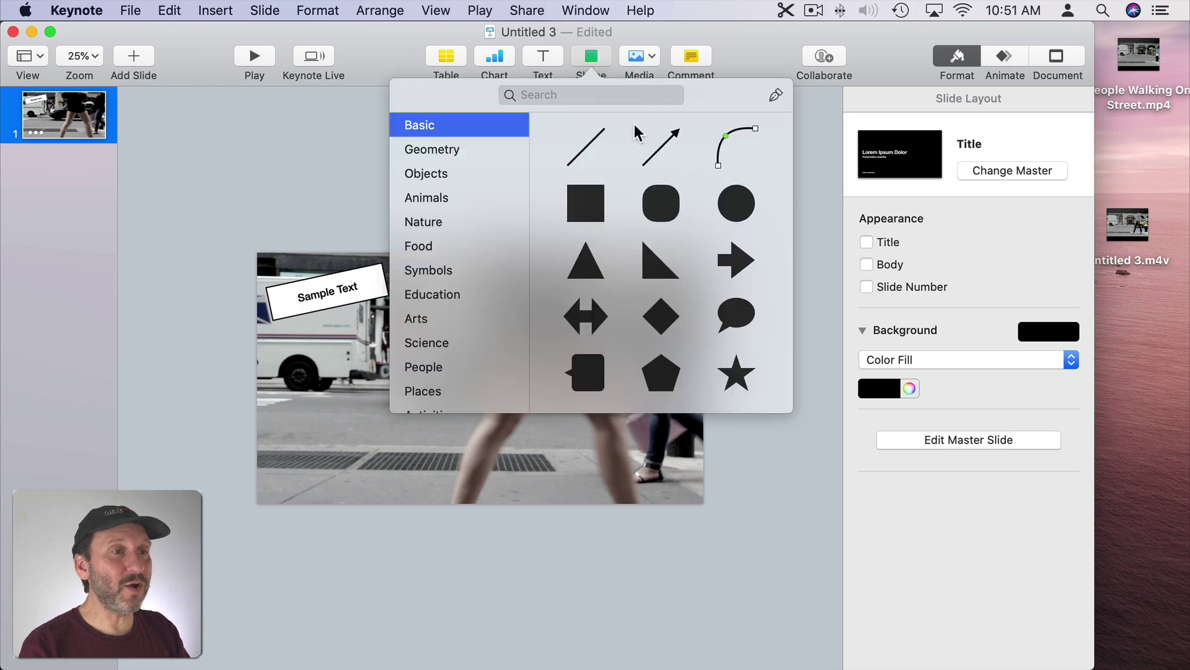
click(652, 217)
drag(497, 392, 611, 398)
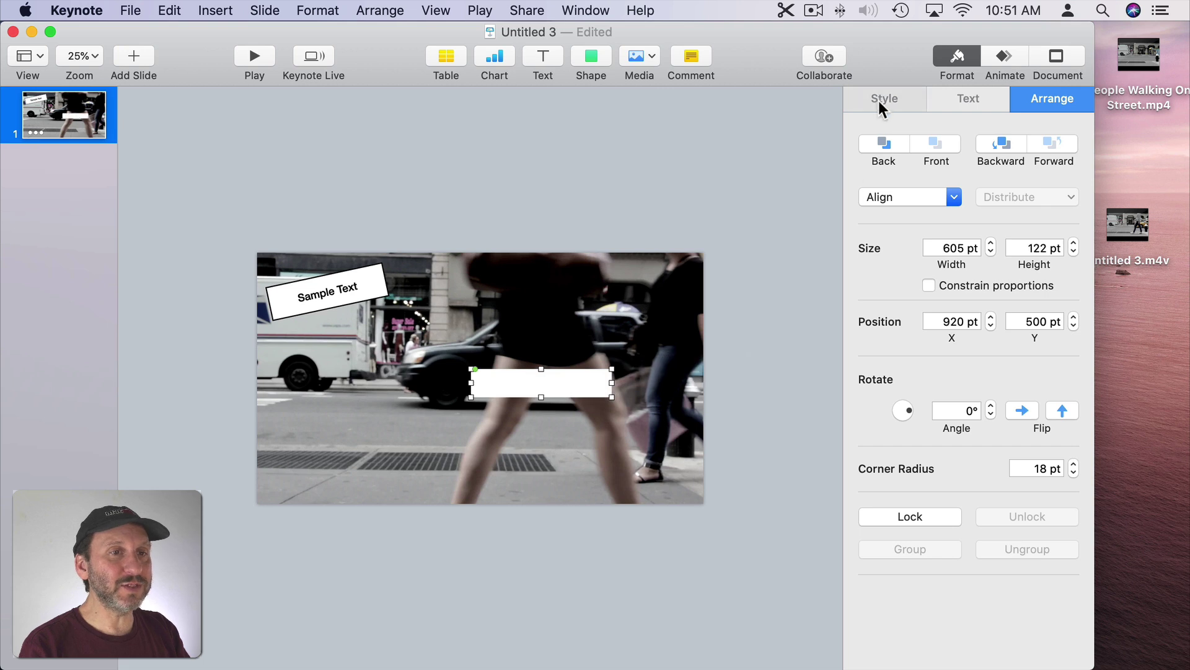
click(879, 101)
click(976, 159)
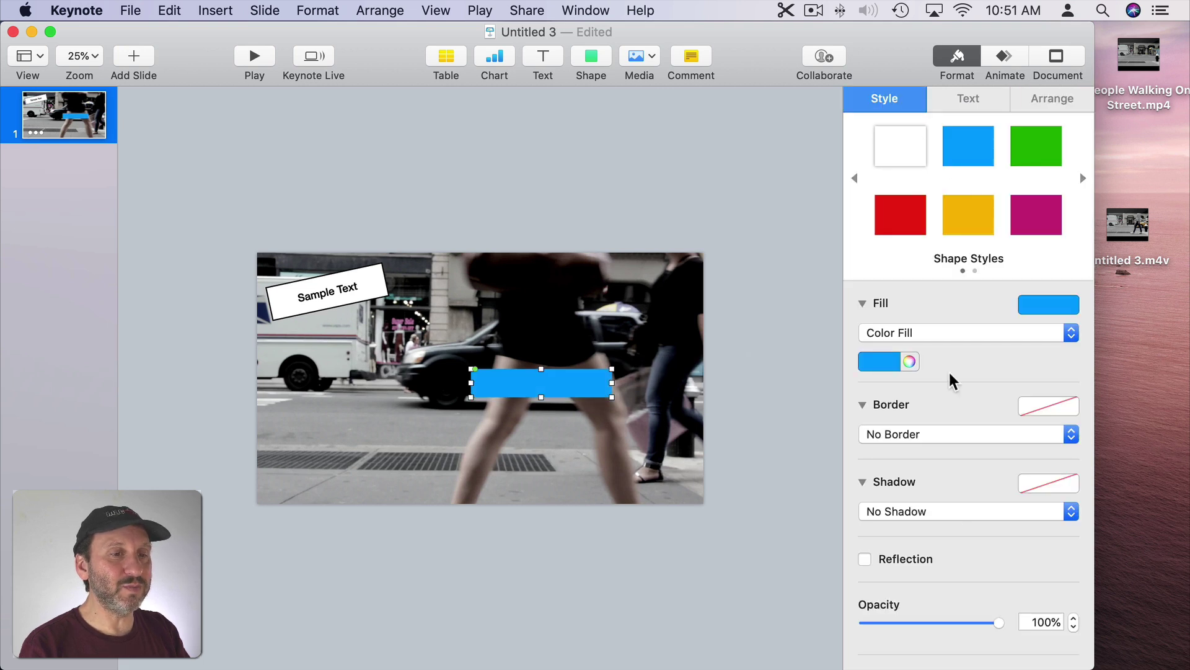
click(933, 434)
click(924, 449)
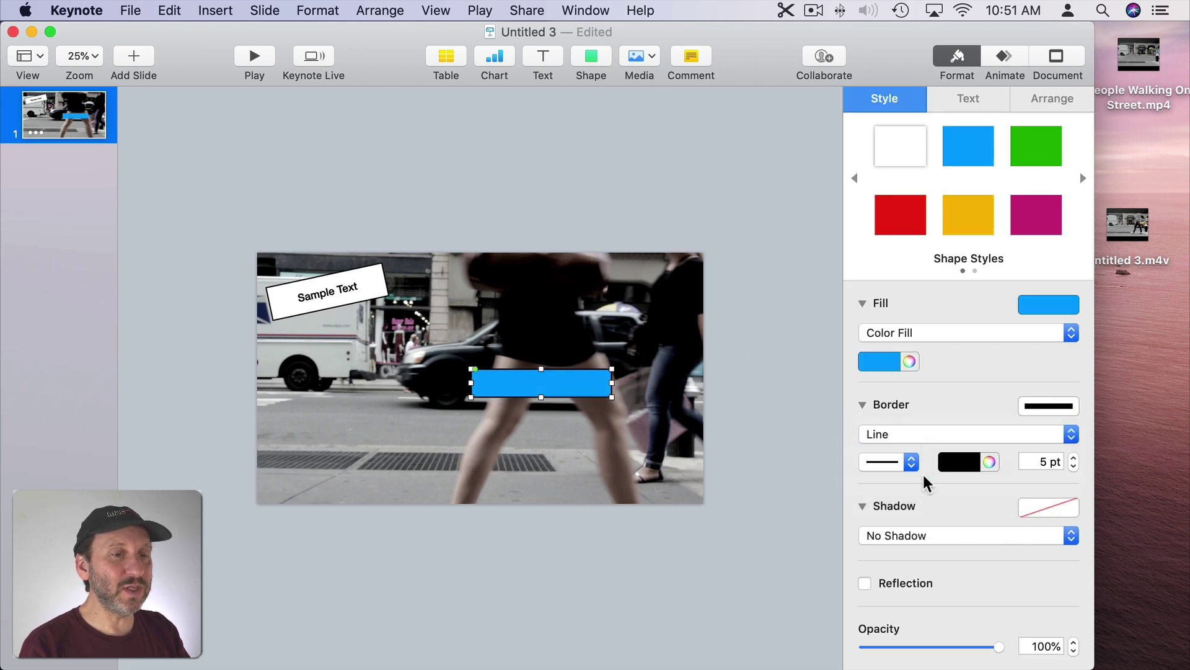
click(918, 535)
click(919, 551)
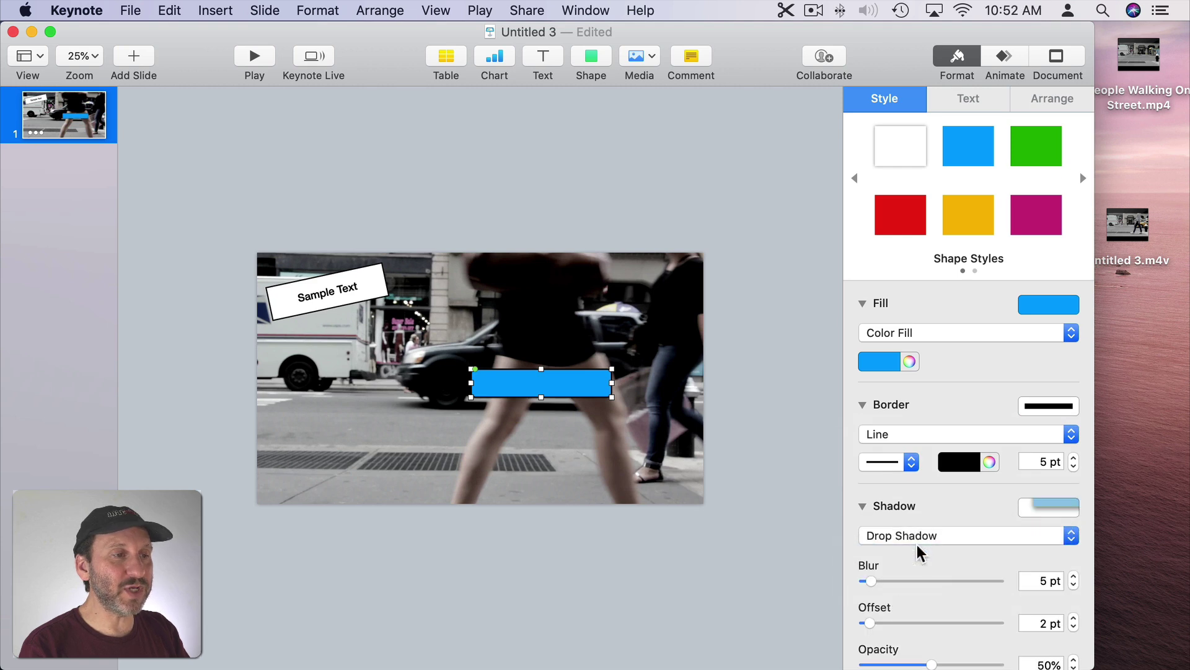
Move the blue bar to the upper right, tilt it about 340°, and type 'More Text' at 50 pt
drag(558, 393, 620, 305)
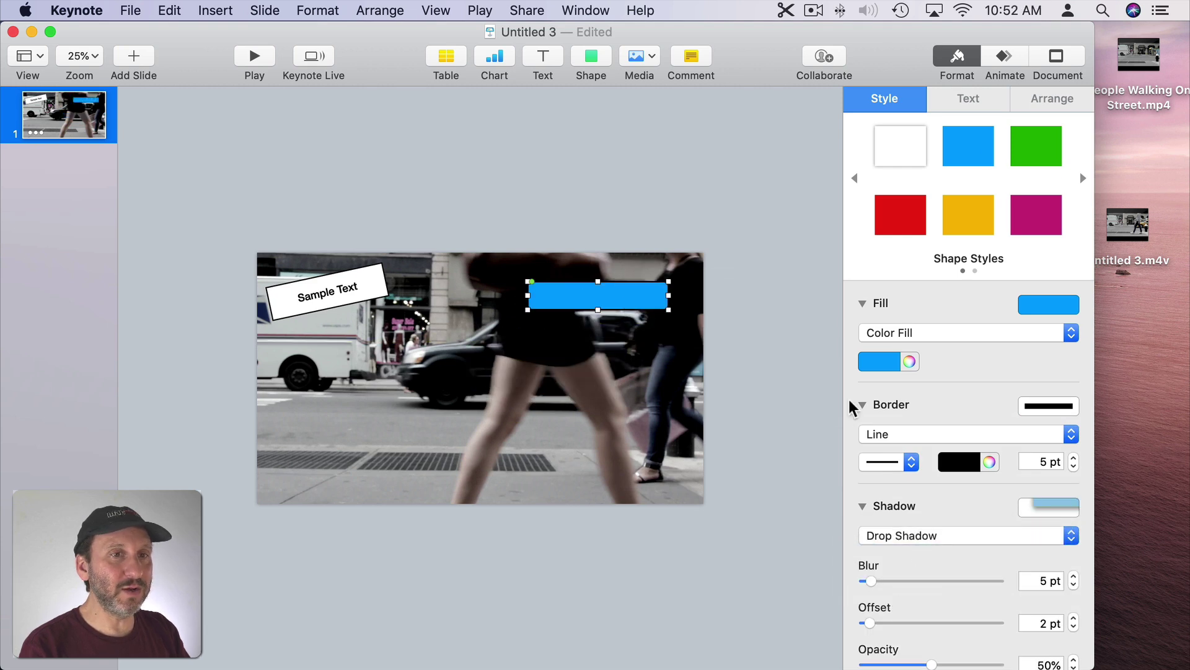
click(1041, 99)
drag(910, 412, 908, 416)
text(More Text)
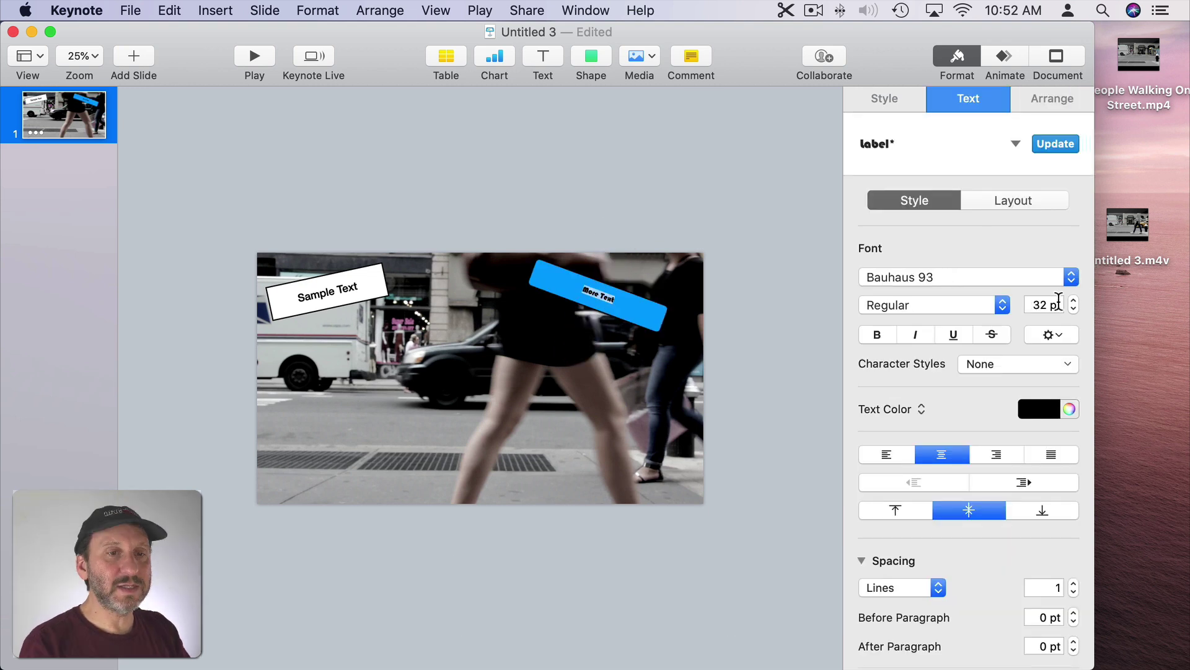
click(1042, 306)
text(50)
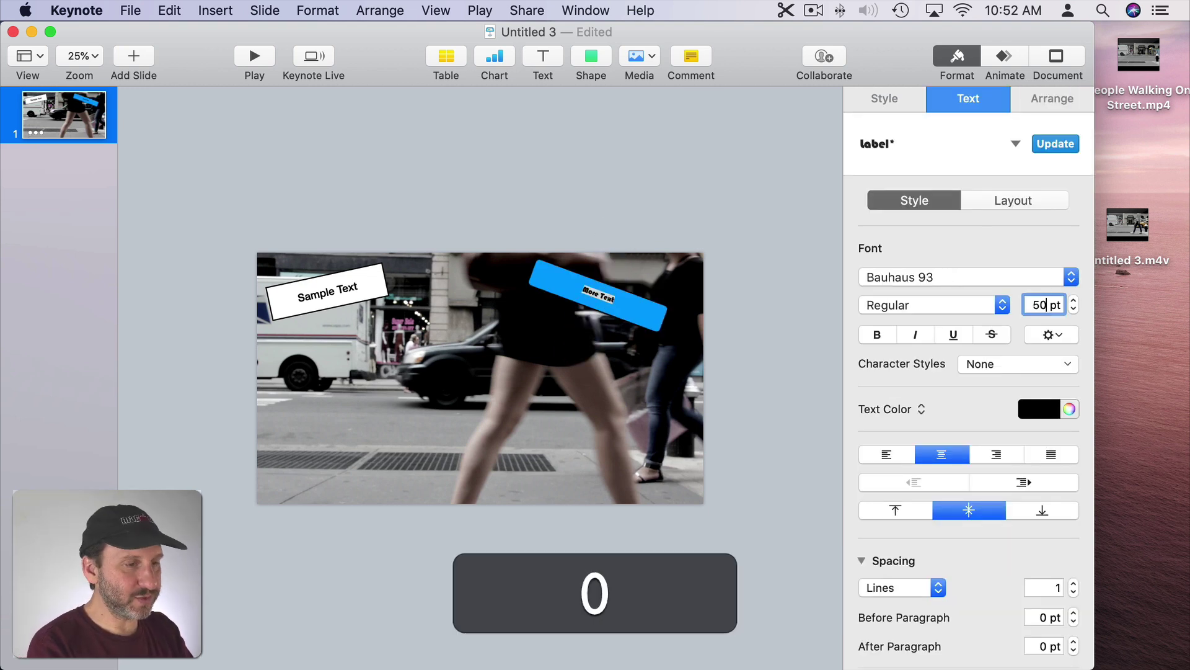
key(Return)
key(Escape)
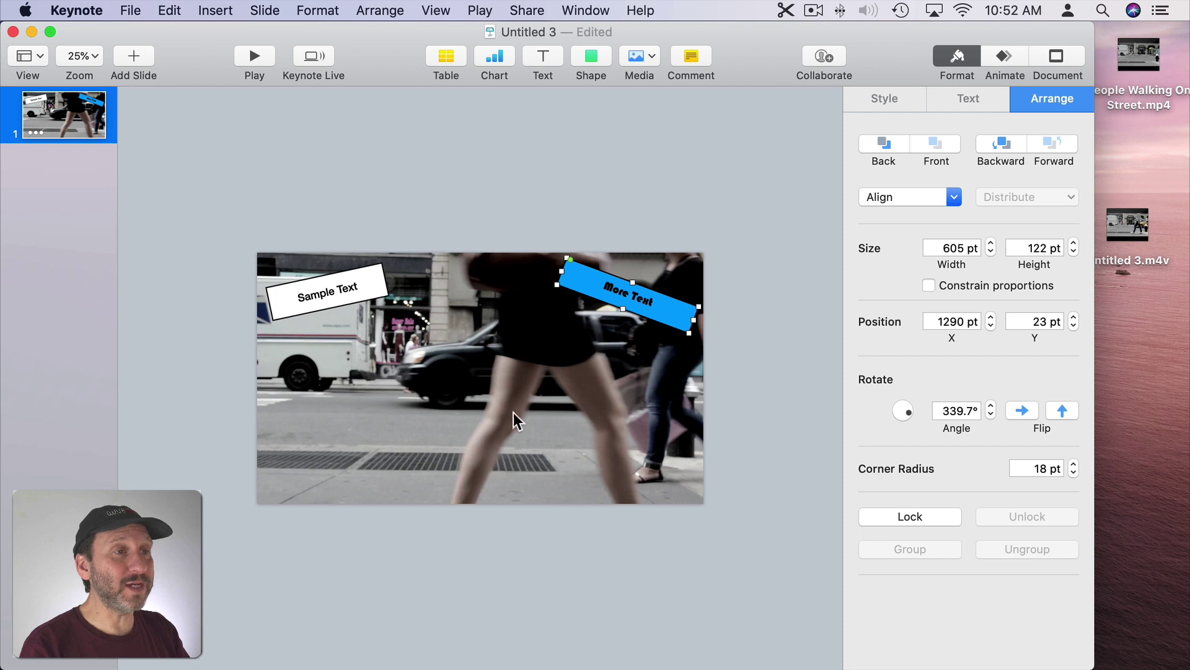
click(496, 215)
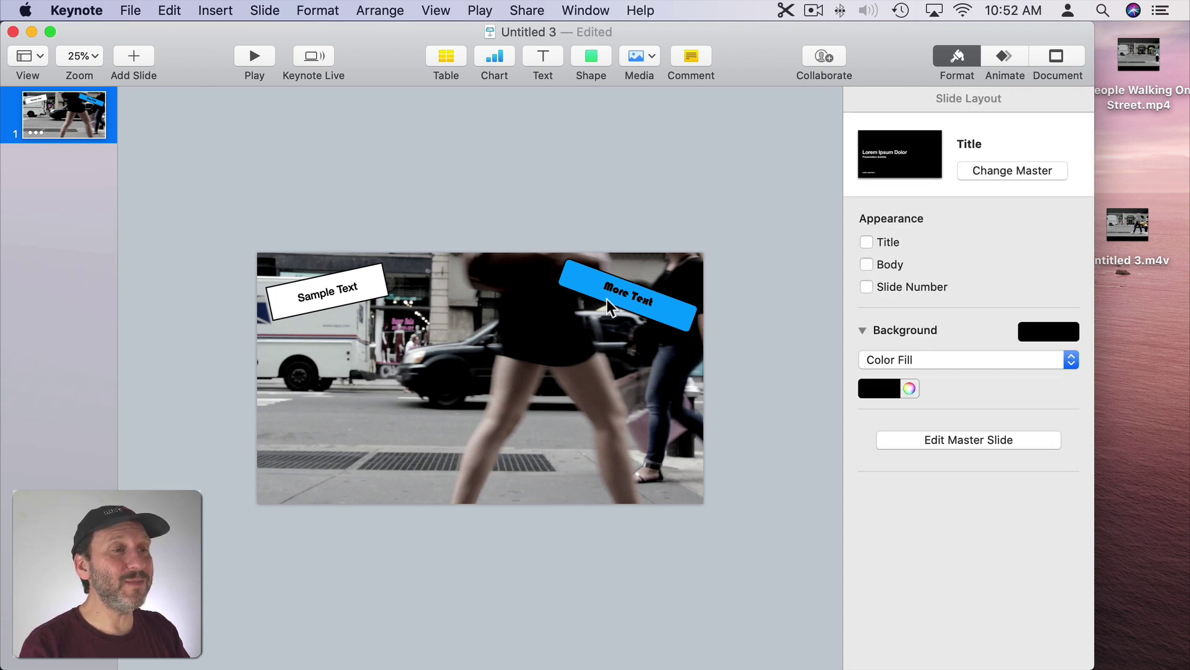
Add a Jiggle action effect to the Sample Text box
click(313, 292)
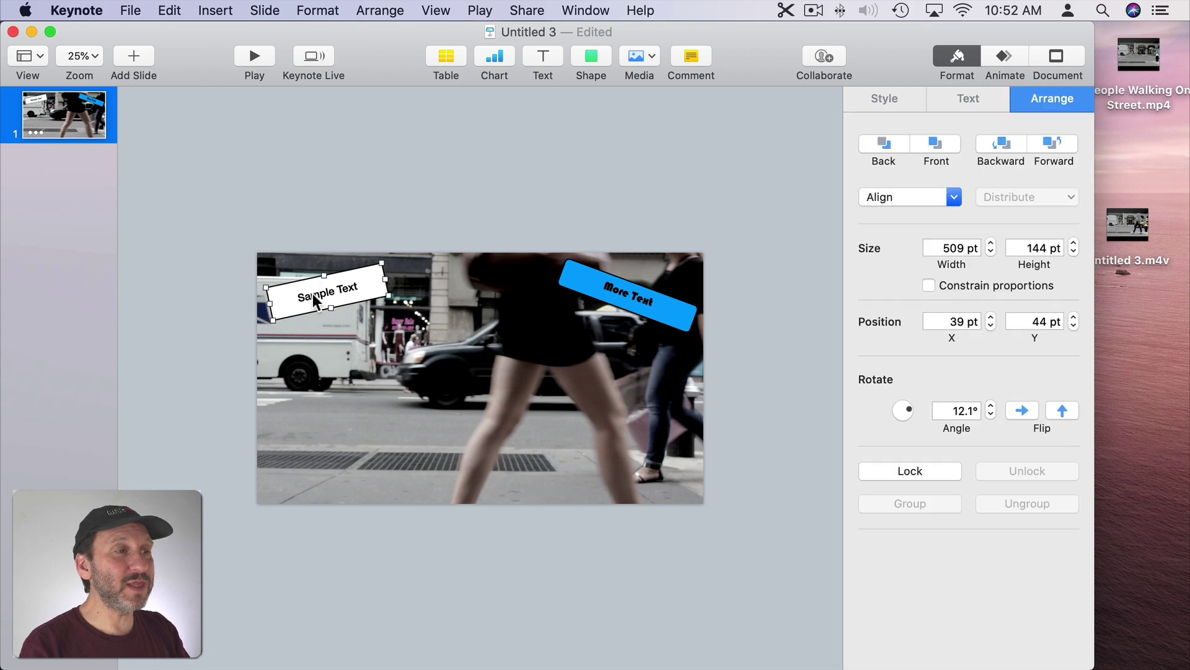
click(997, 54)
click(961, 107)
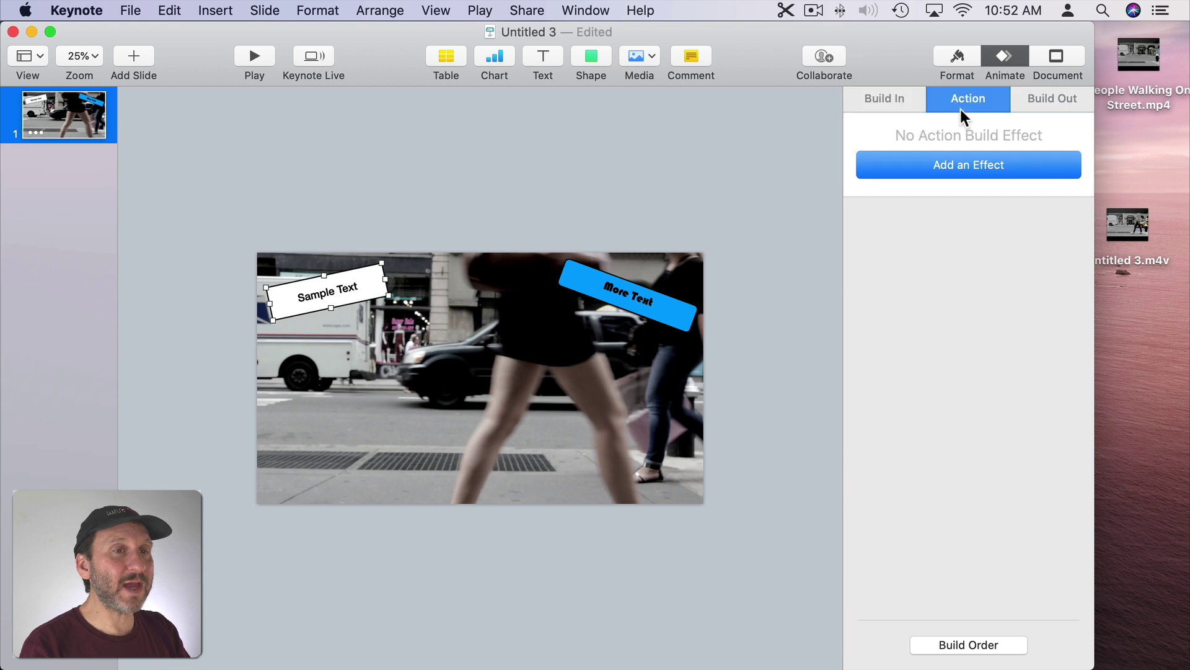
click(957, 165)
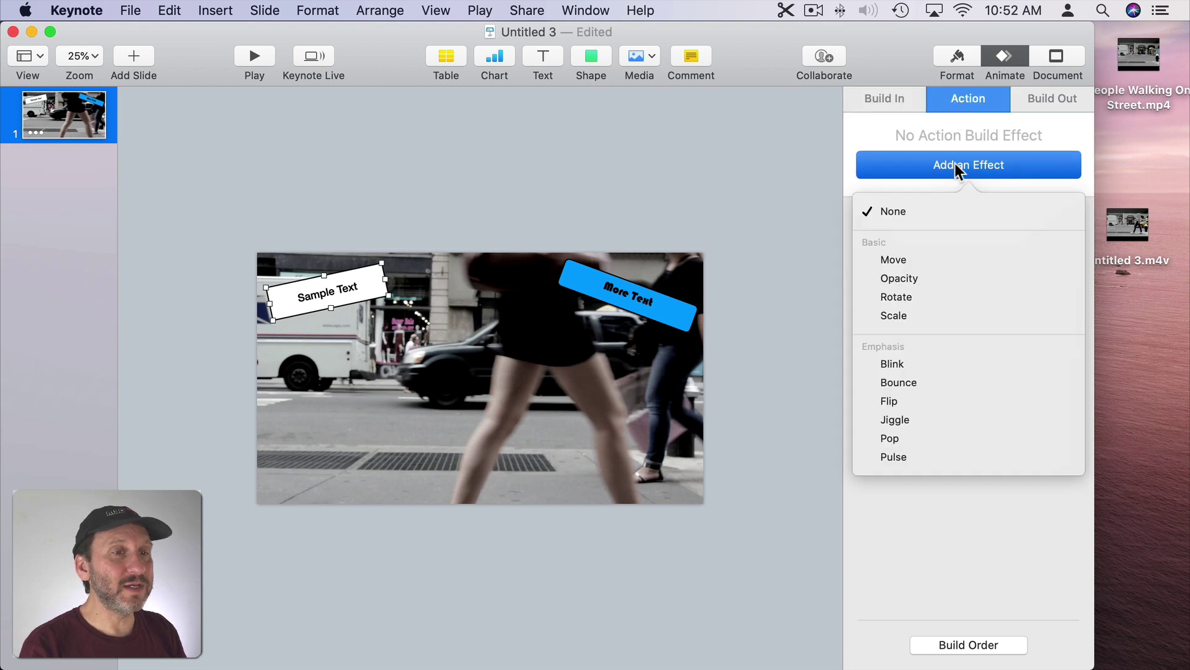
mouse_move(916, 400)
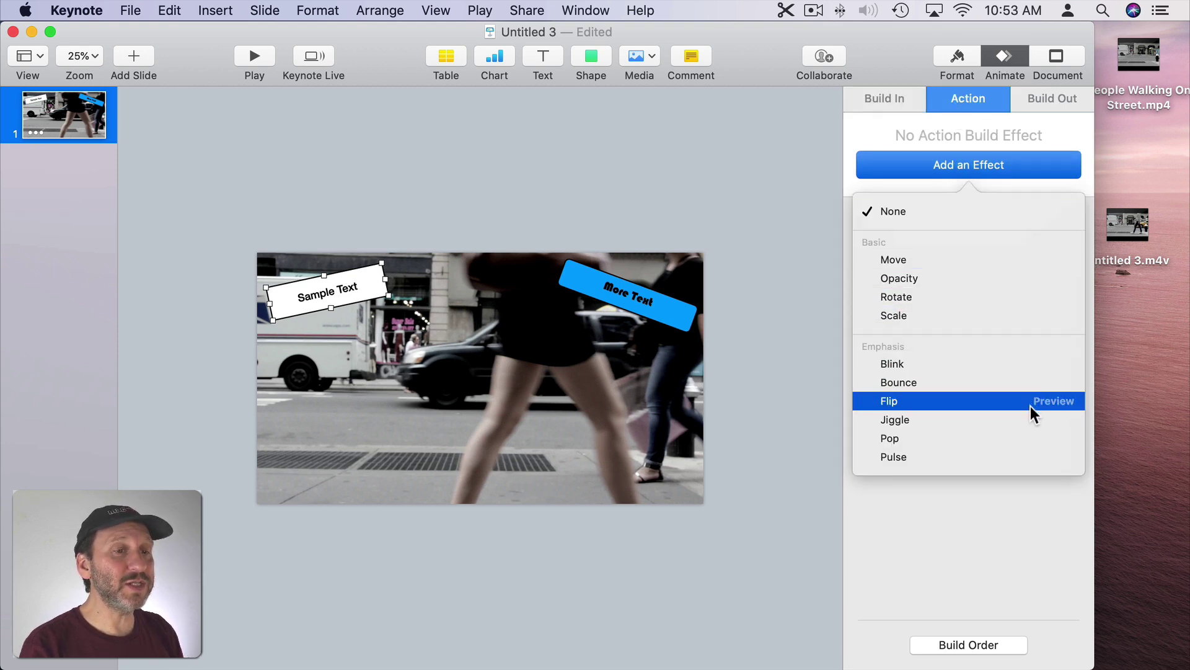
click(1047, 419)
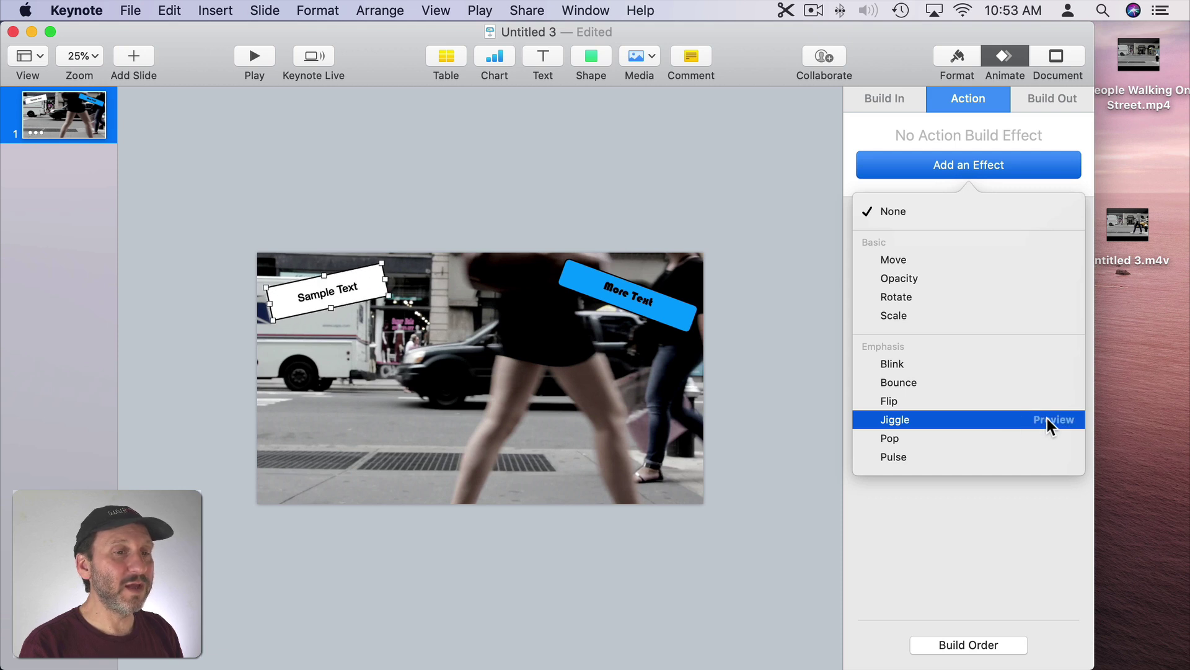
click(908, 419)
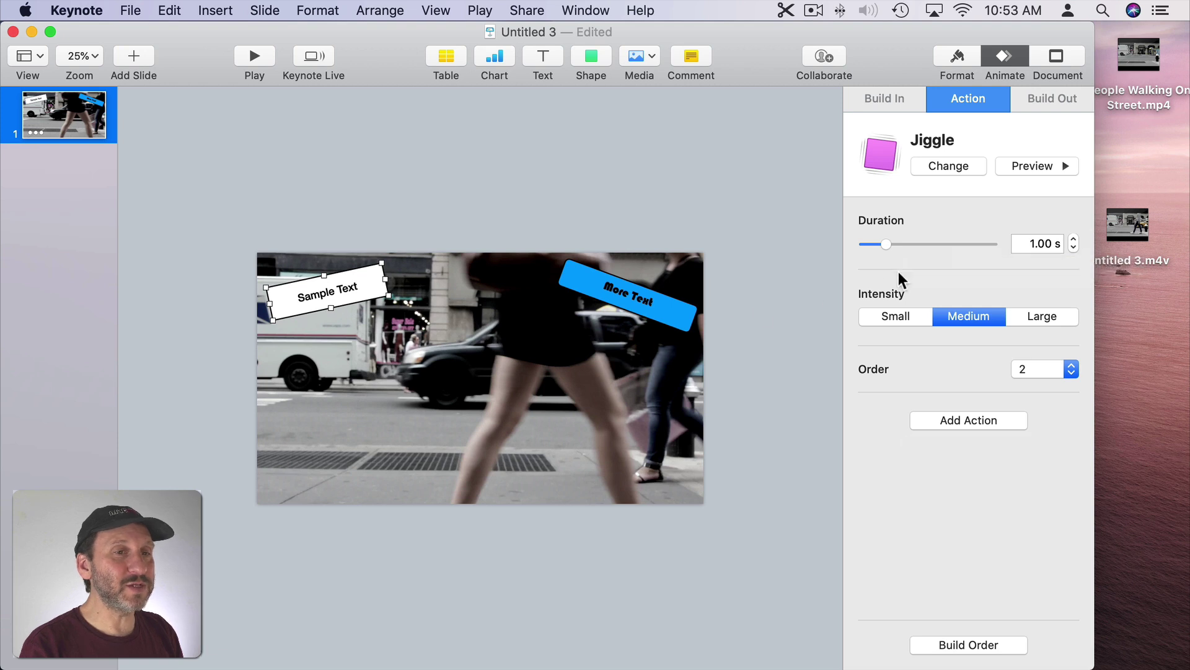
Lengthen the jiggle to 18 seconds and set its intensity to Large
drag(885, 247, 954, 247)
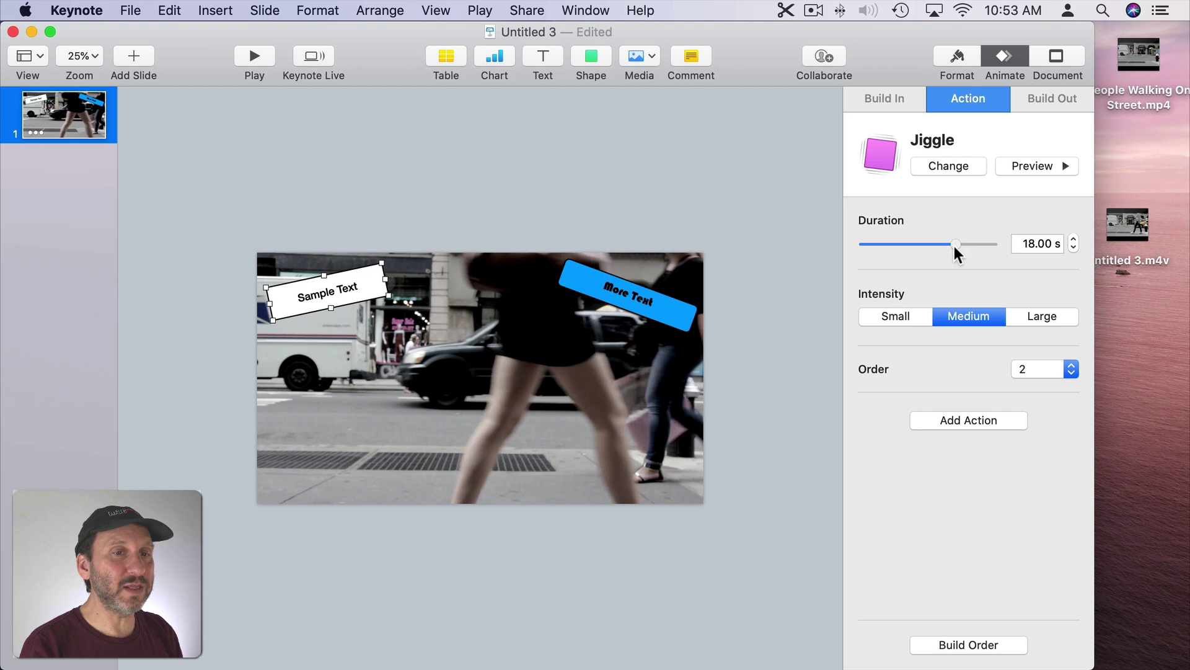
click(887, 317)
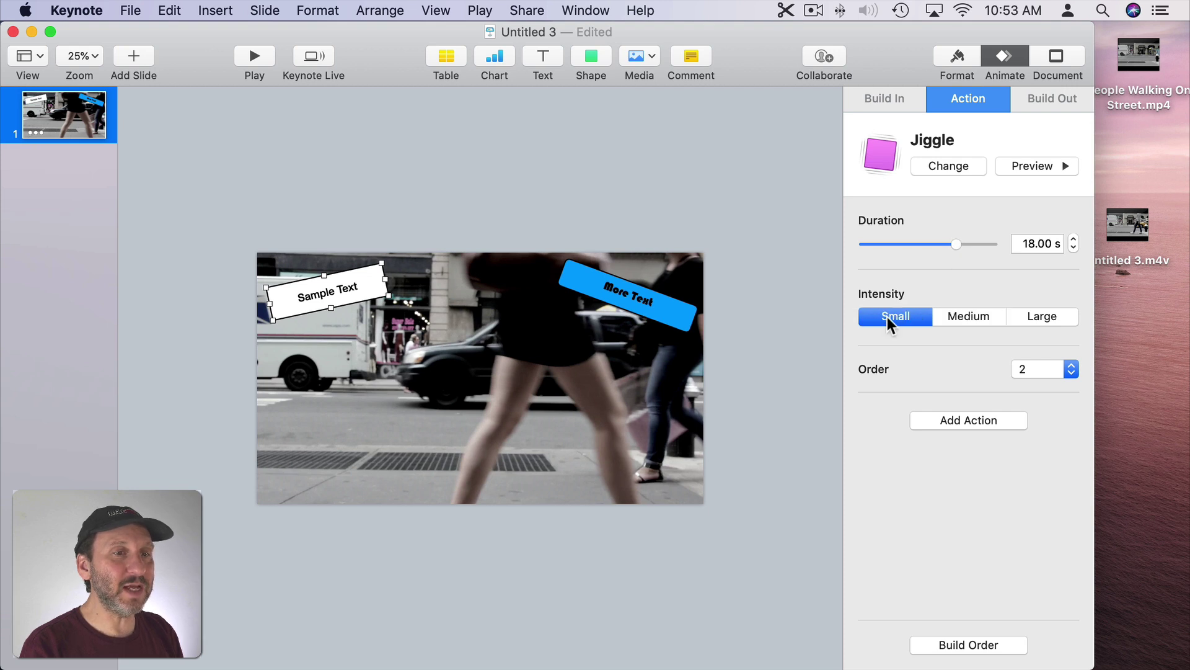
click(1023, 163)
click(1028, 317)
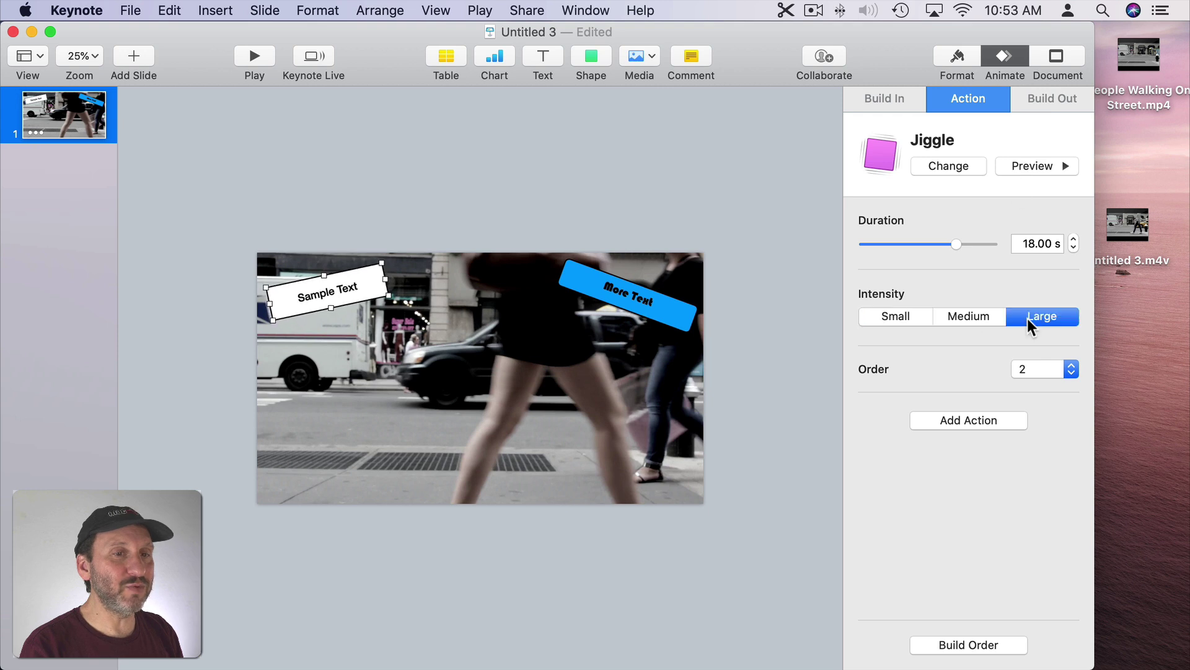
Set the jiggle to Medium intensity and make the street movie start After Transition
click(1026, 166)
click(967, 313)
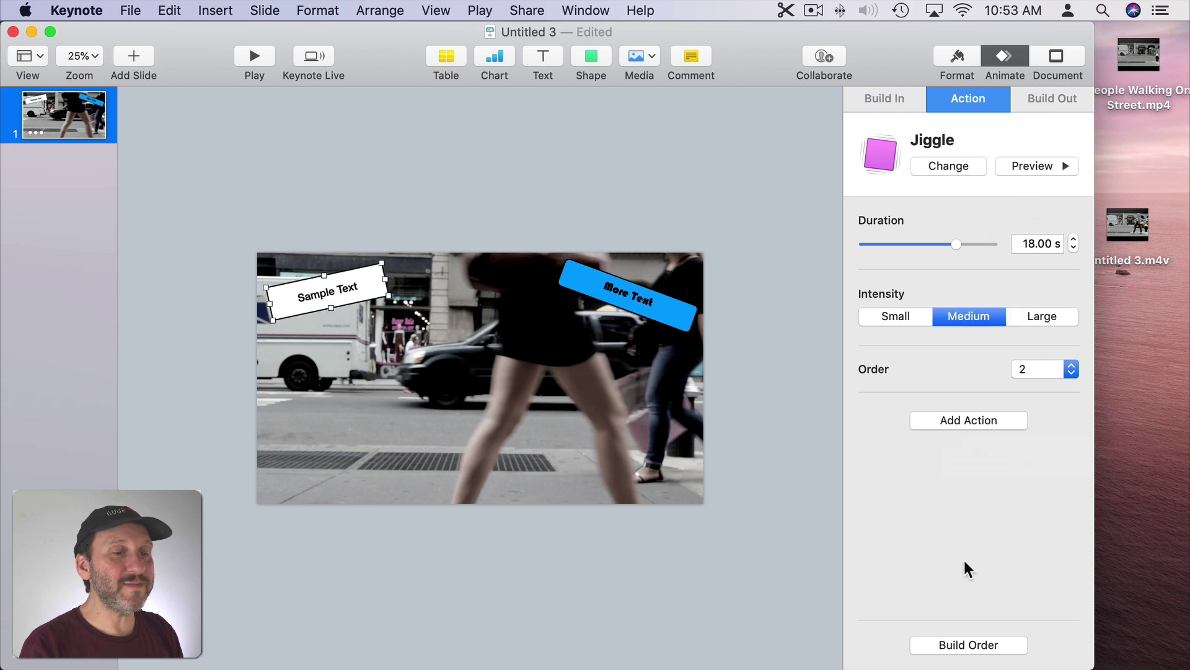
click(976, 645)
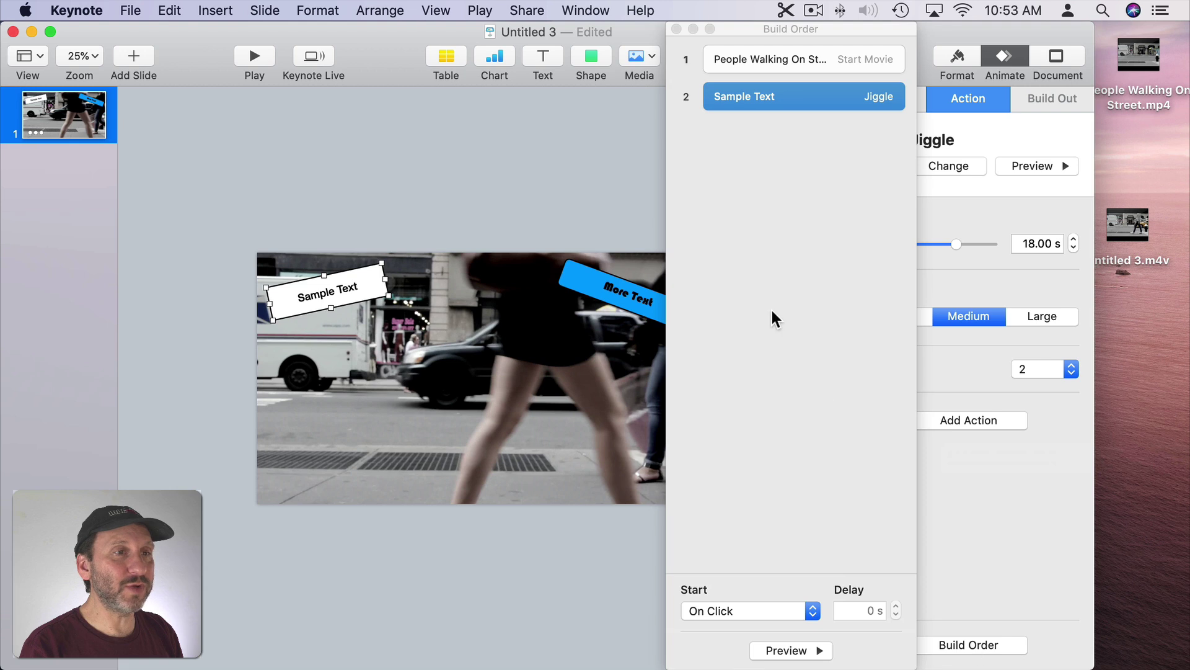
drag(819, 39, 746, 32)
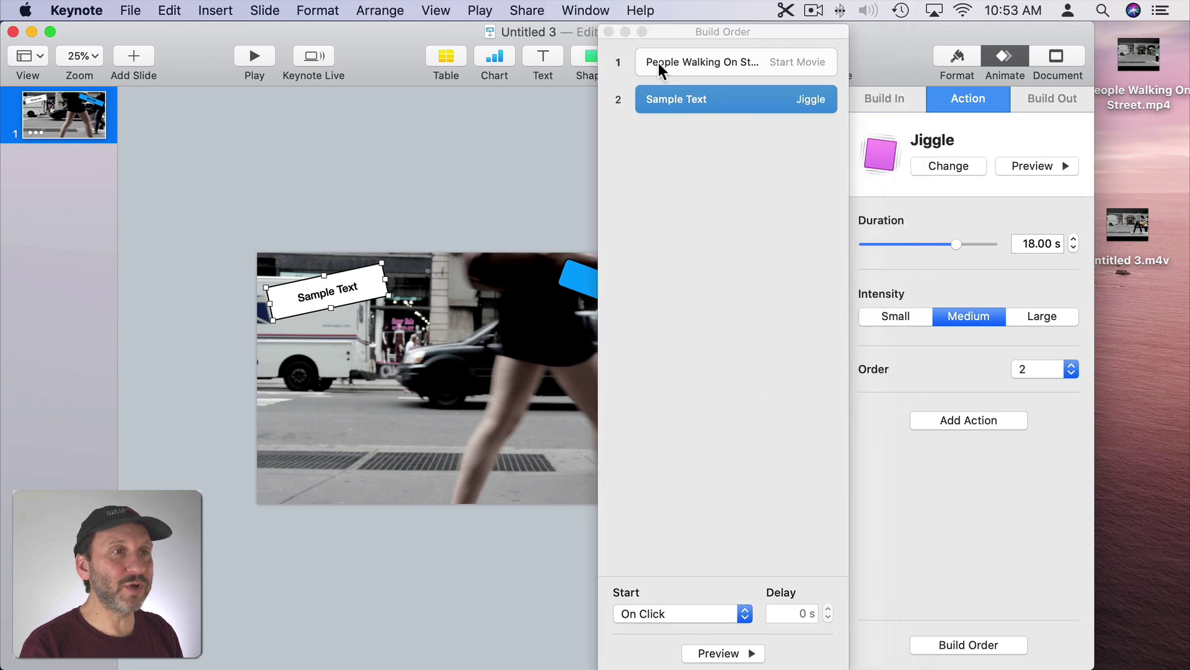
click(696, 62)
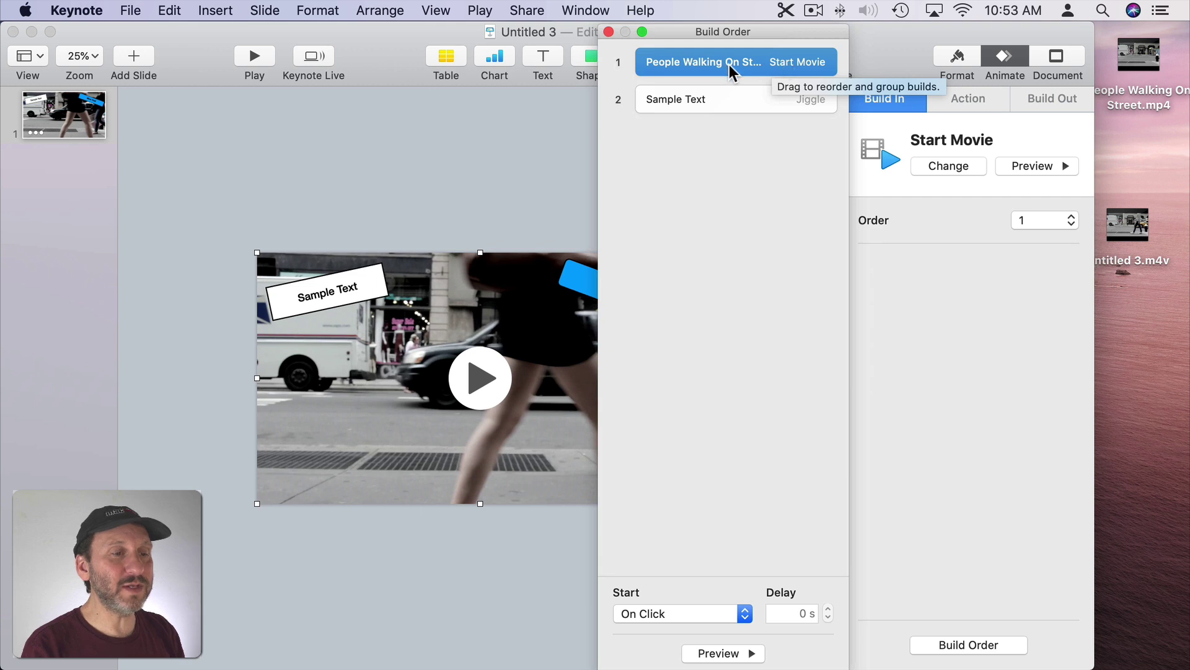
click(686, 614)
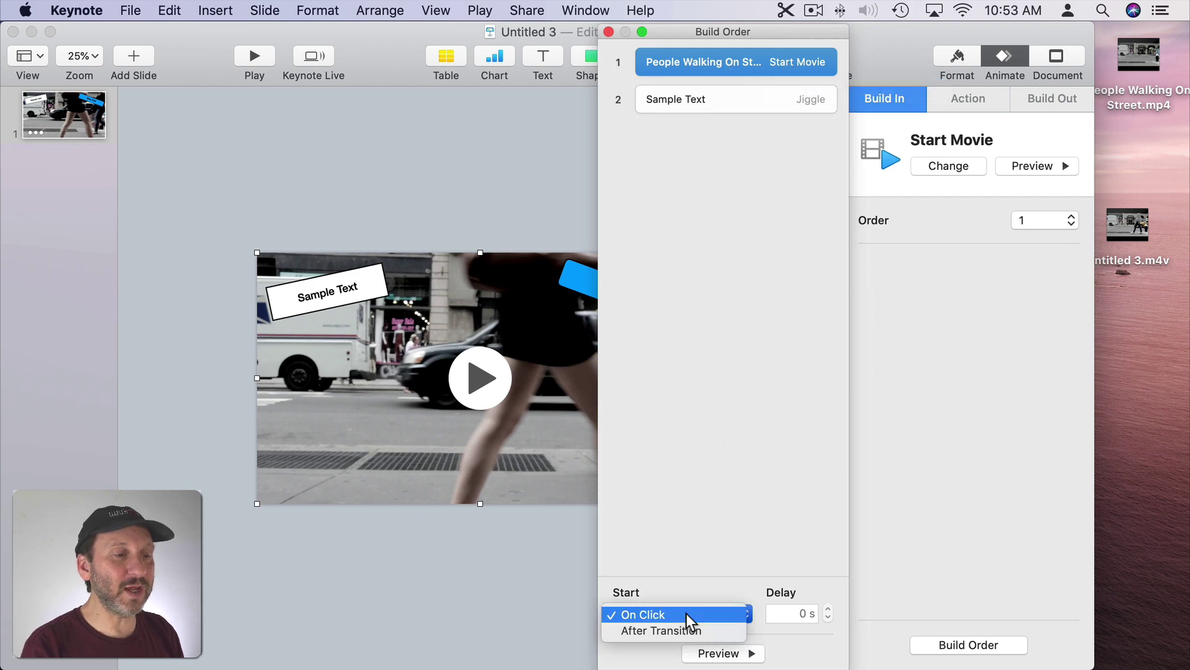
click(685, 630)
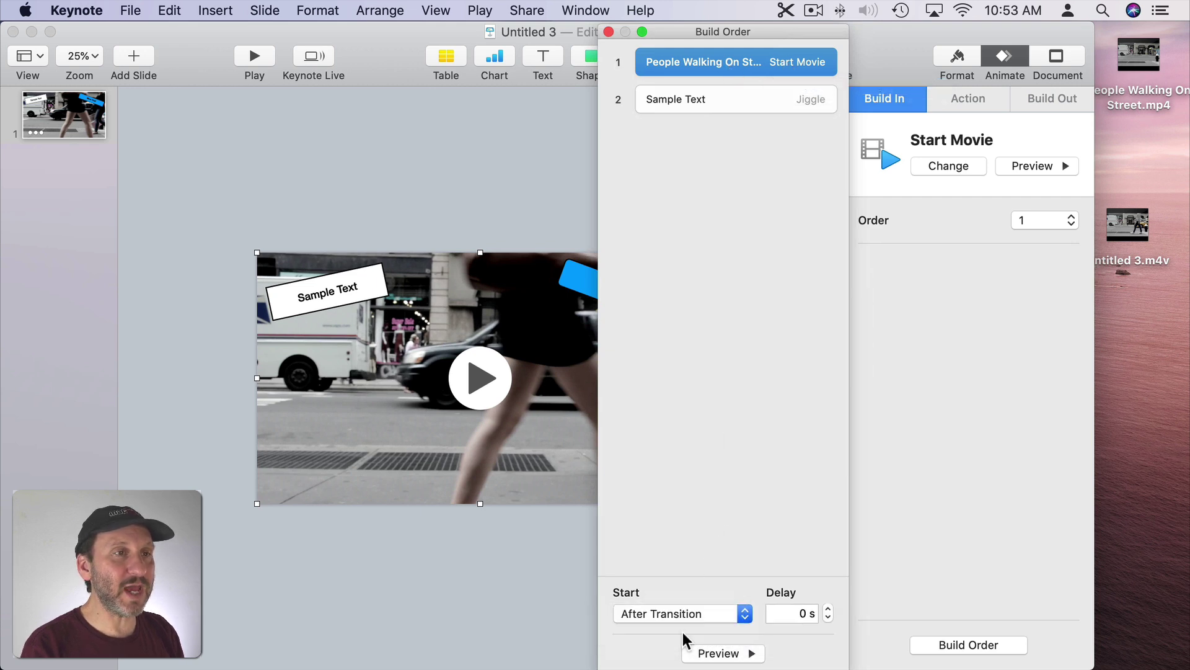
Make the Sample Text jiggle start With Build 1
click(706, 97)
click(681, 614)
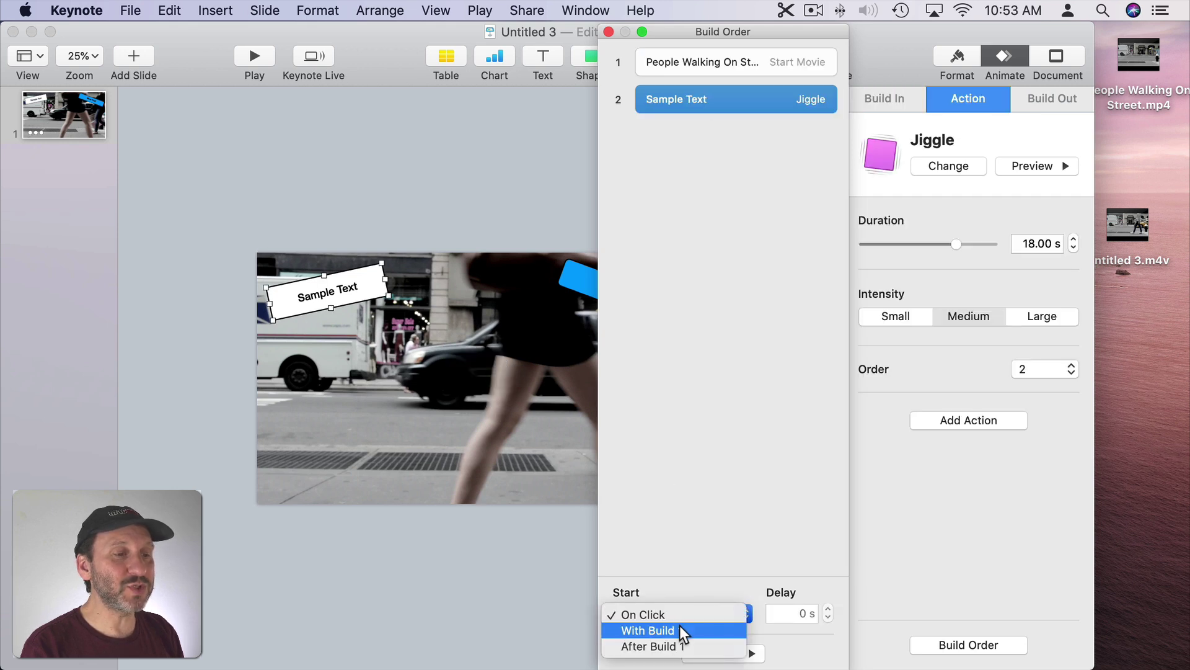
click(679, 629)
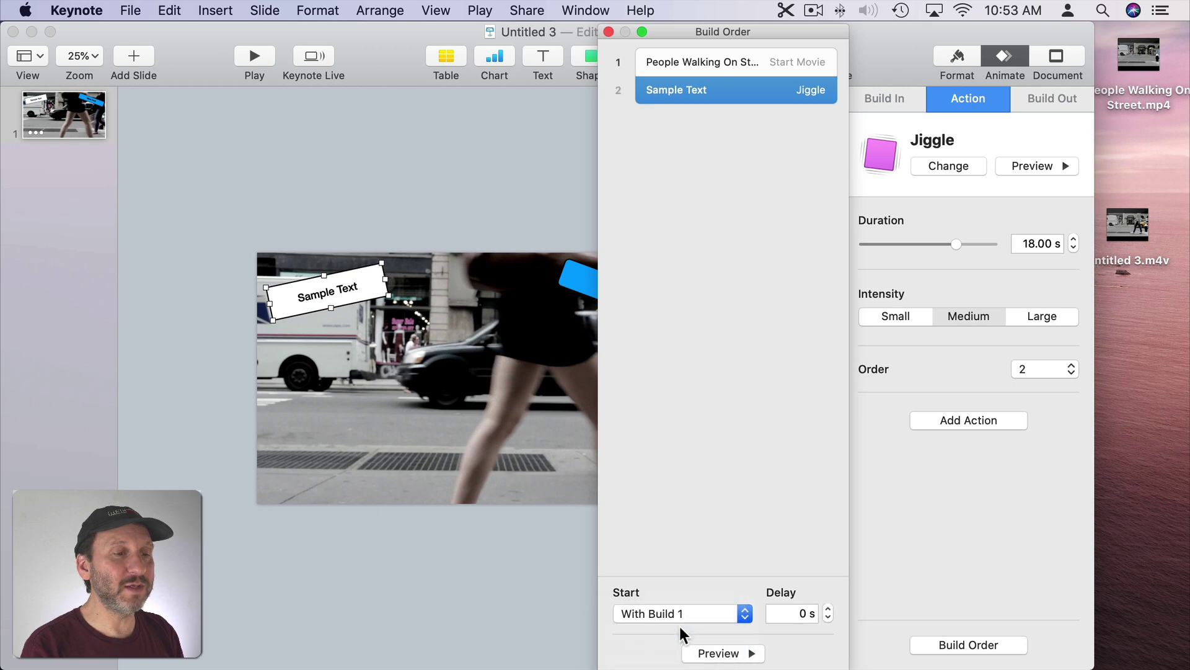
click(608, 31)
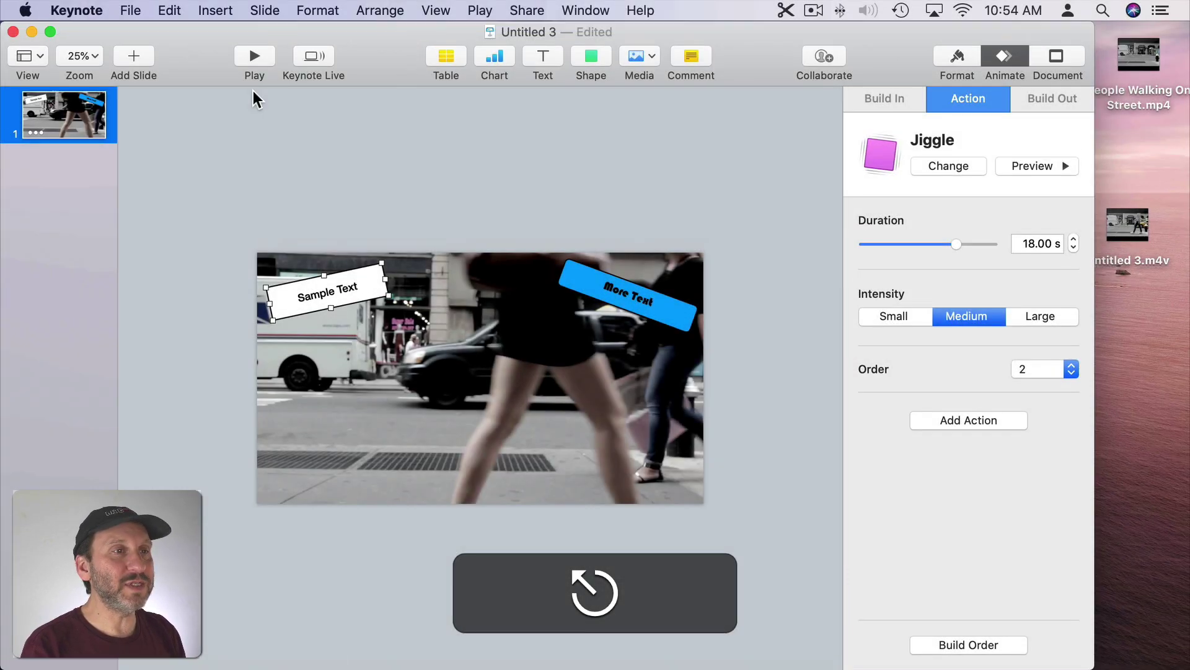
Select the More Text banner, preview Pop, and apply Pop as its action effect
click(641, 295)
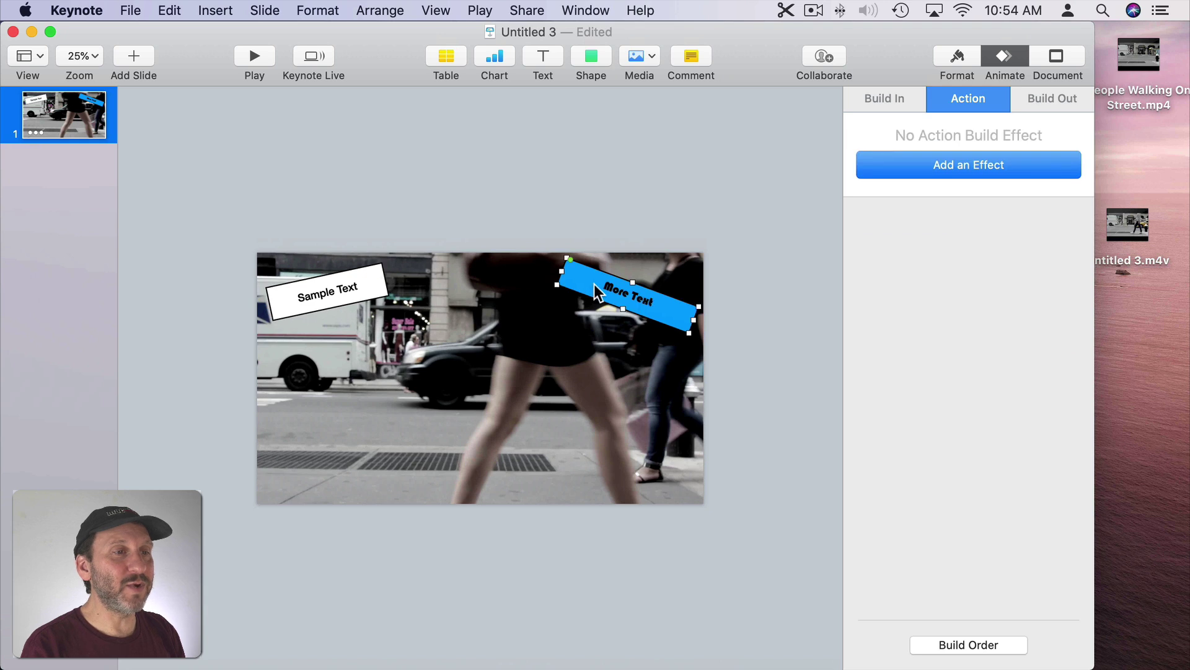
click(962, 169)
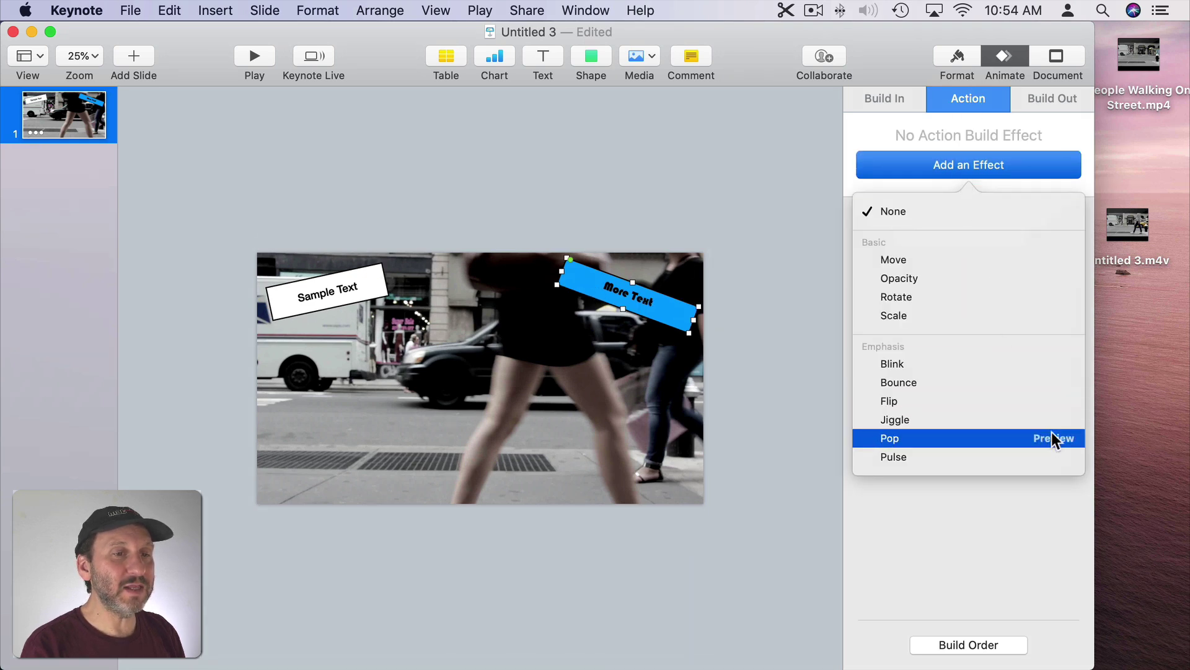
click(1050, 437)
click(990, 437)
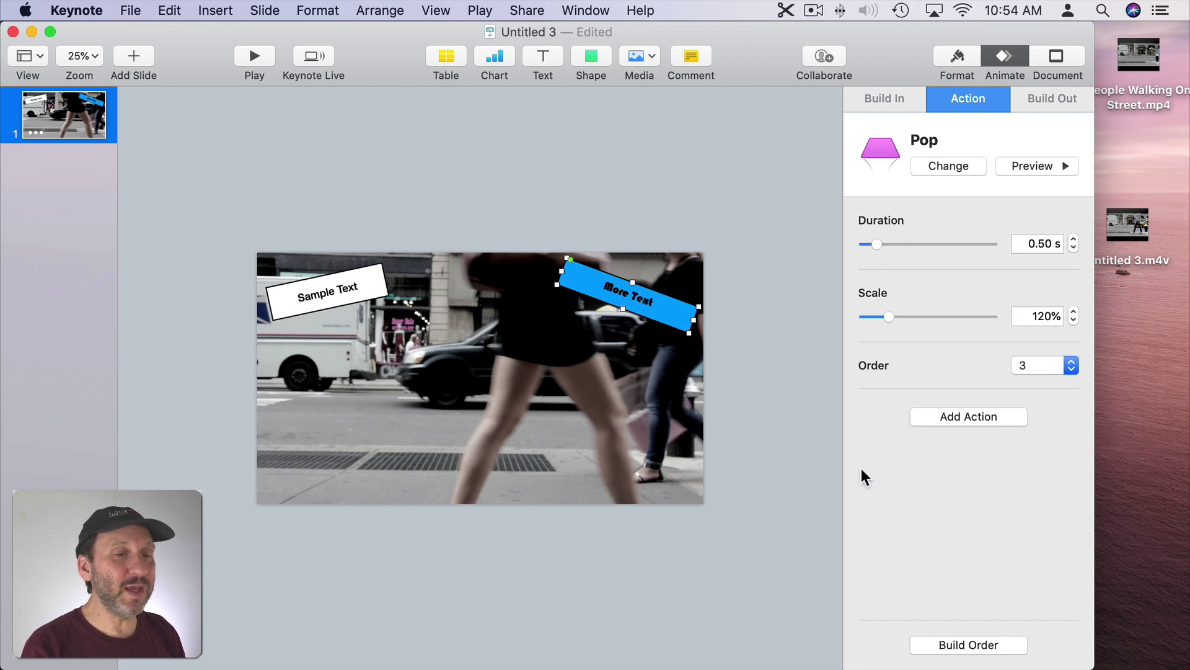
Set the More Text pop to start With Build 1 after a 2-second delay
click(984, 644)
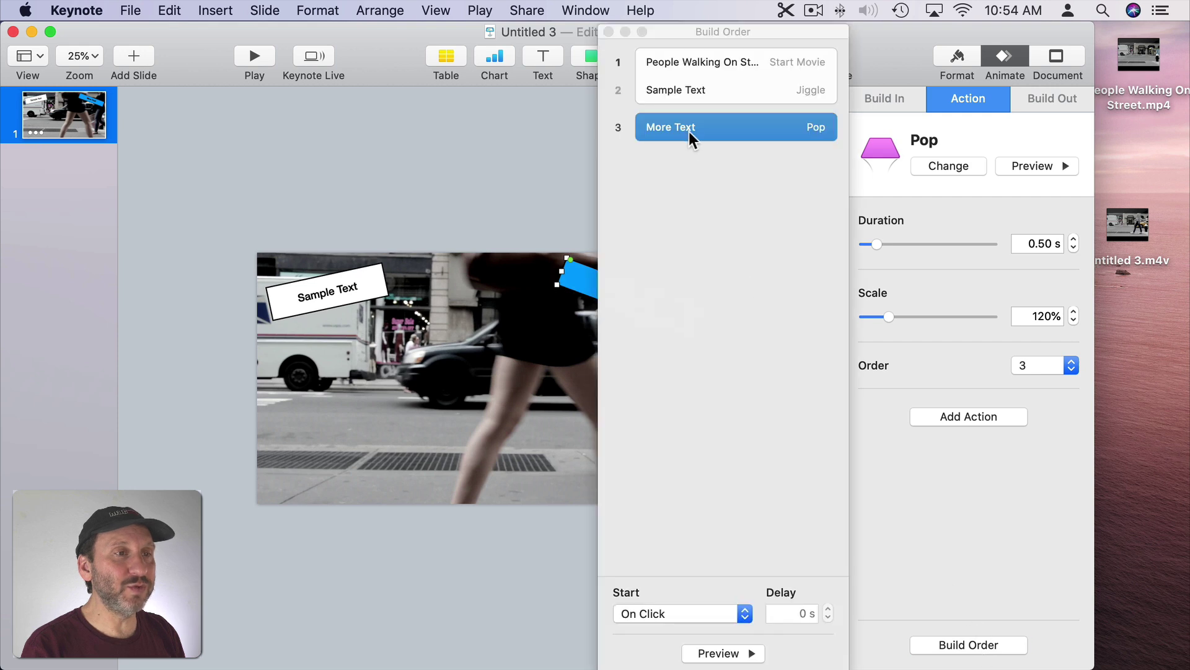
click(664, 612)
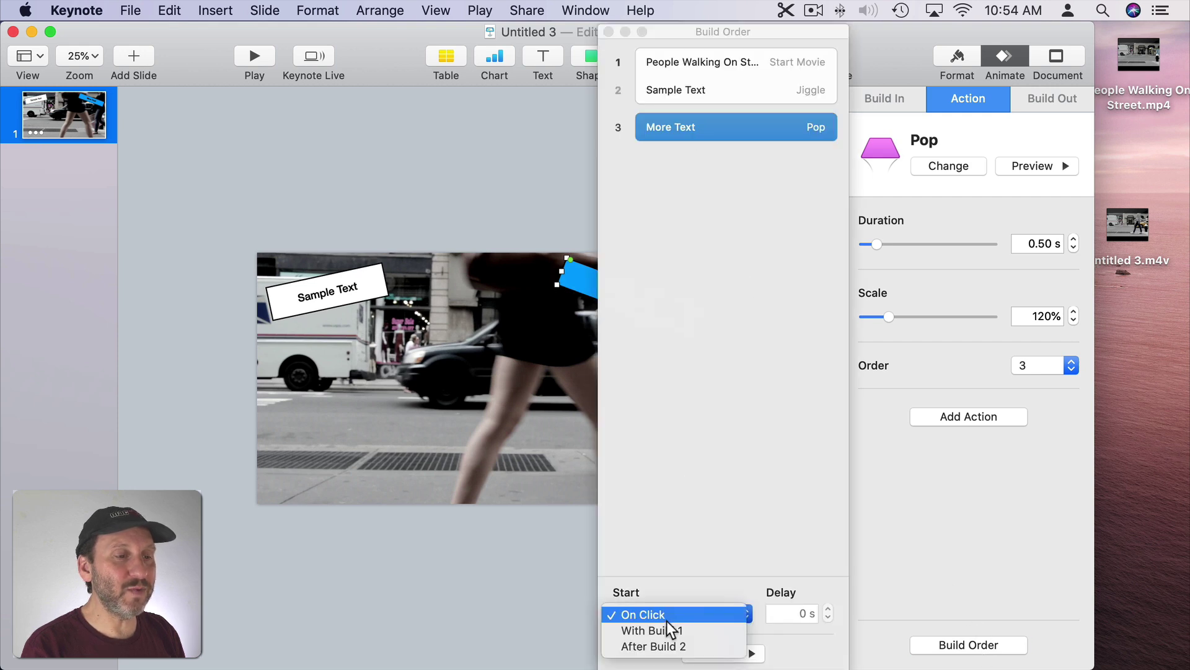
click(668, 628)
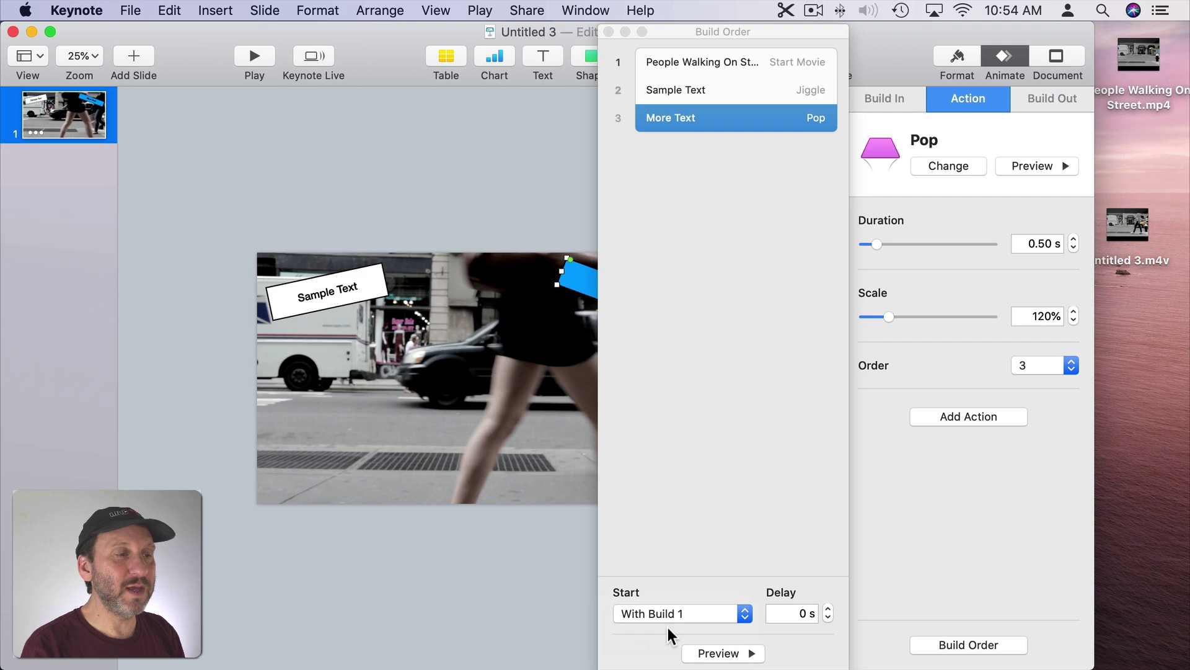
click(804, 614)
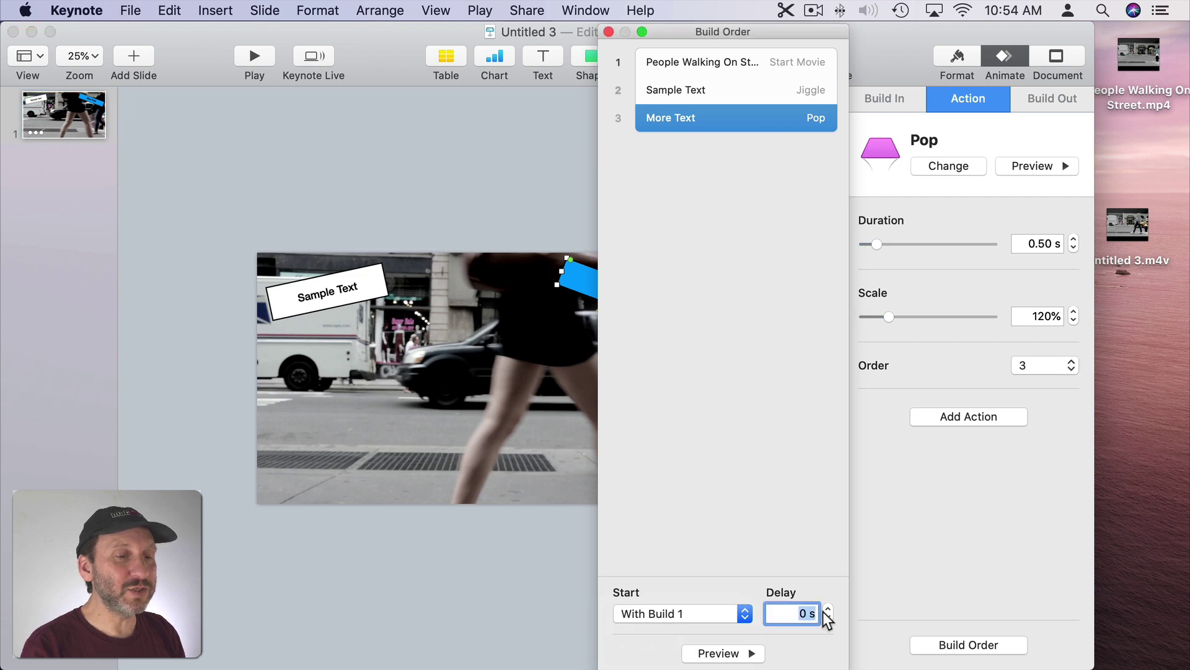
text(2)
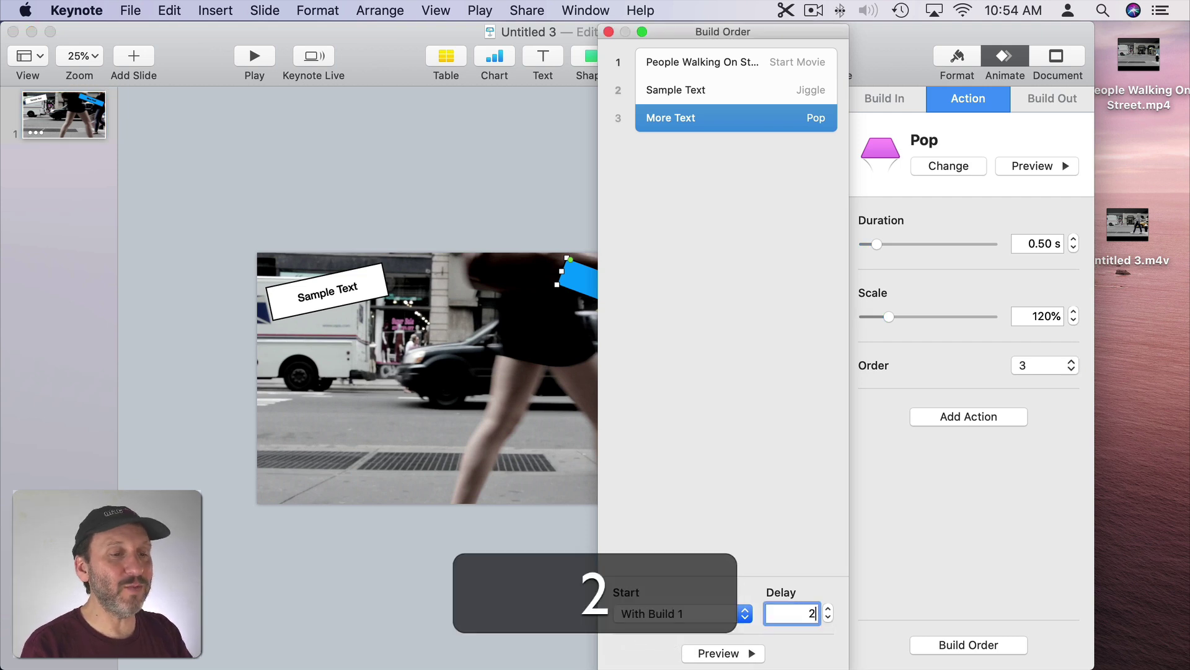
click(608, 31)
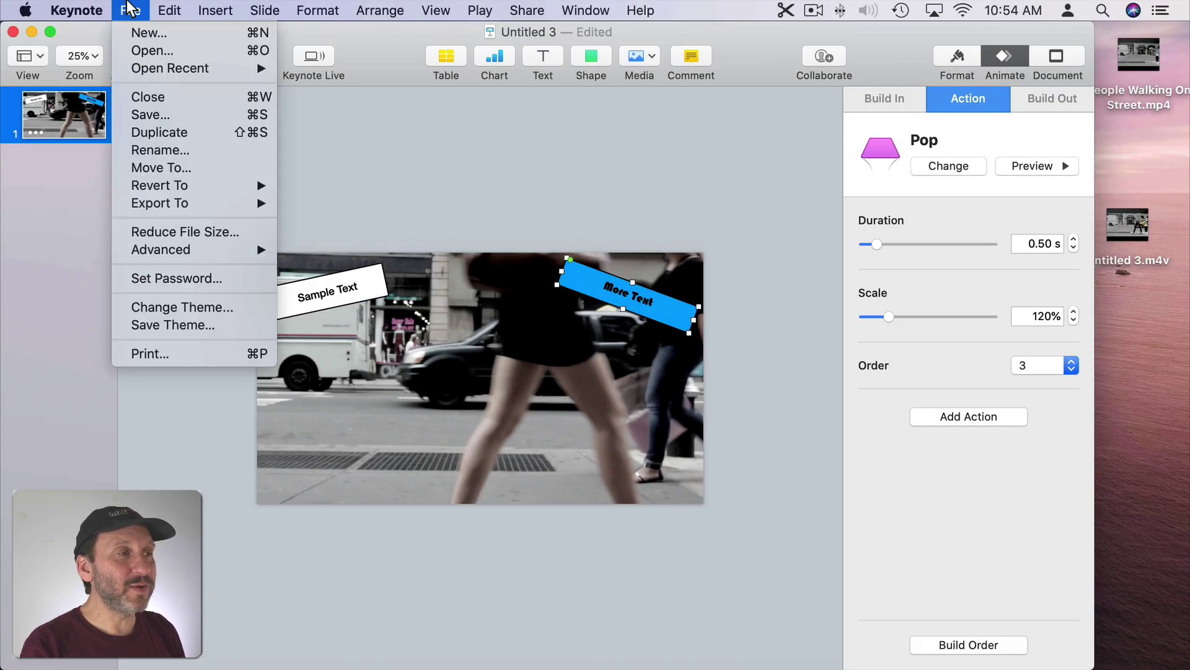
Re-export the slide as a 1080p movie with 0 seconds before the next slide
mouse_move(181, 194)
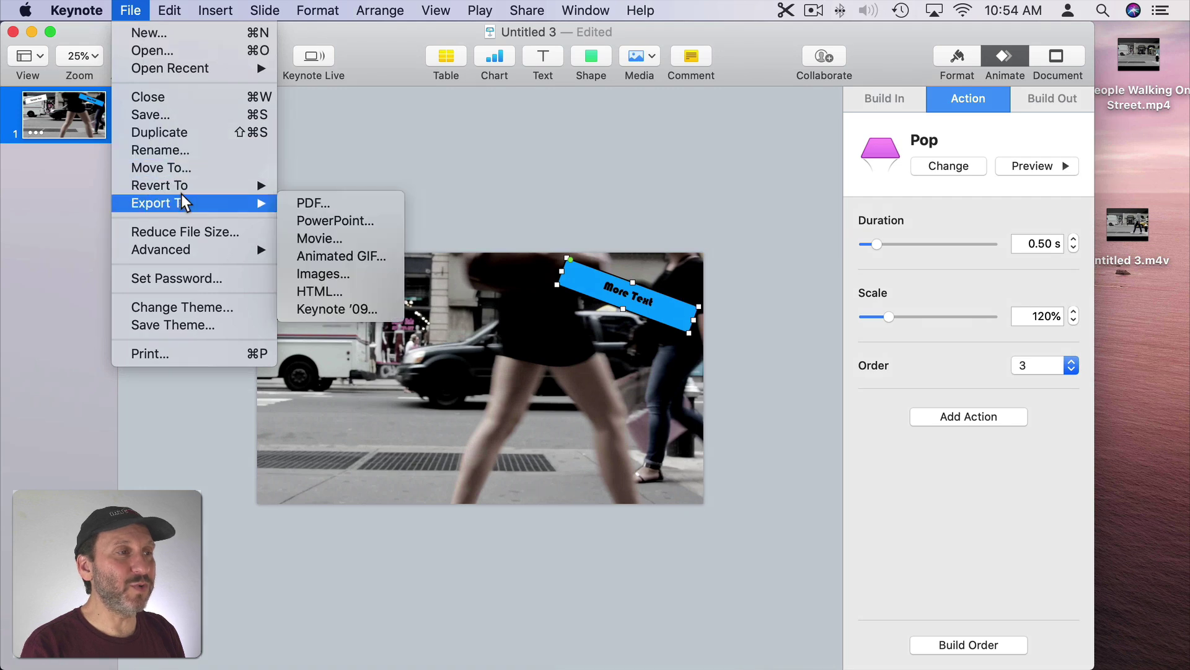
click(336, 238)
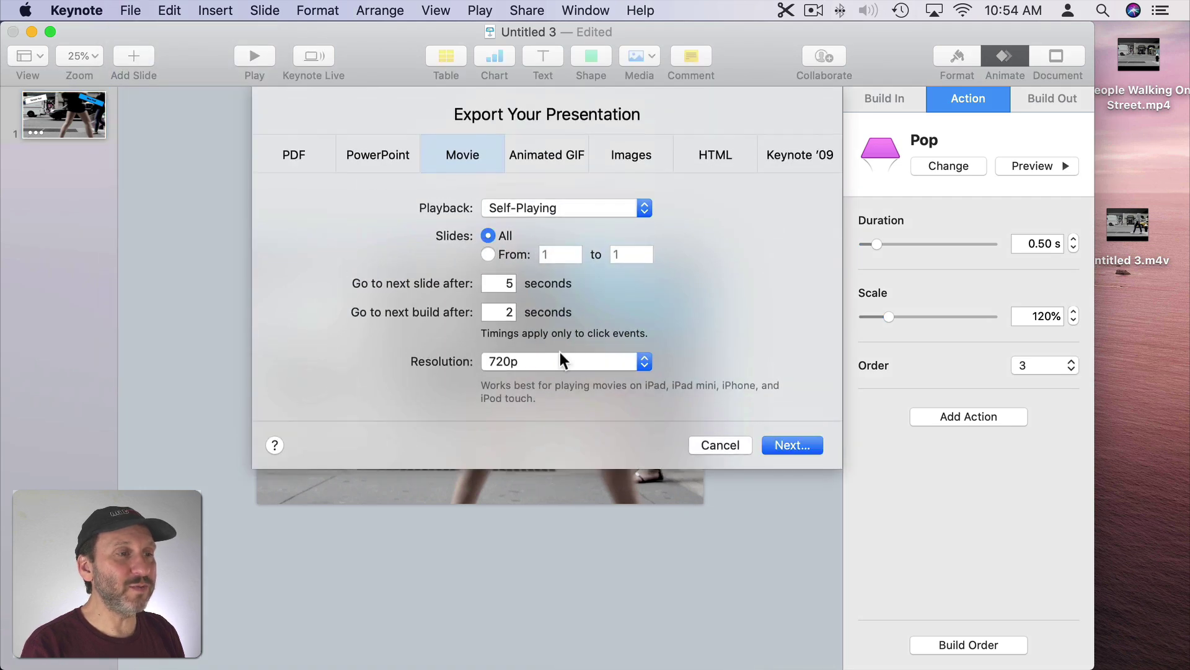
click(558, 361)
click(556, 377)
click(501, 283)
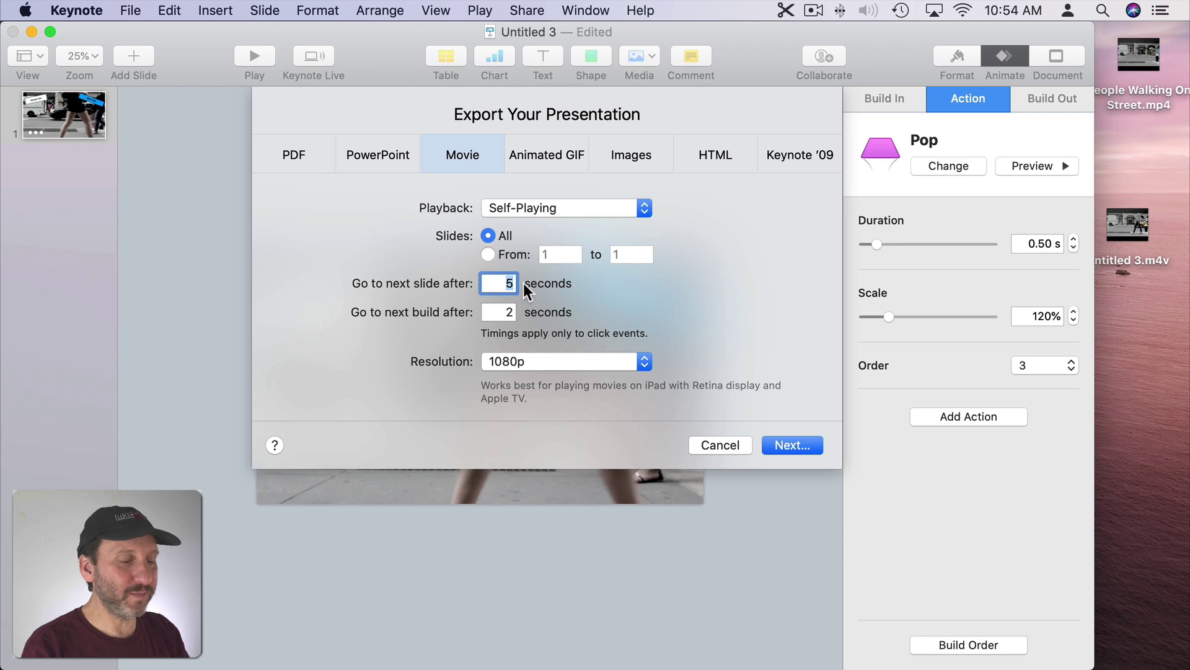
text(0)
Save the movie and play Untitled 3.m4v in QuickTime Player
click(786, 444)
click(664, 195)
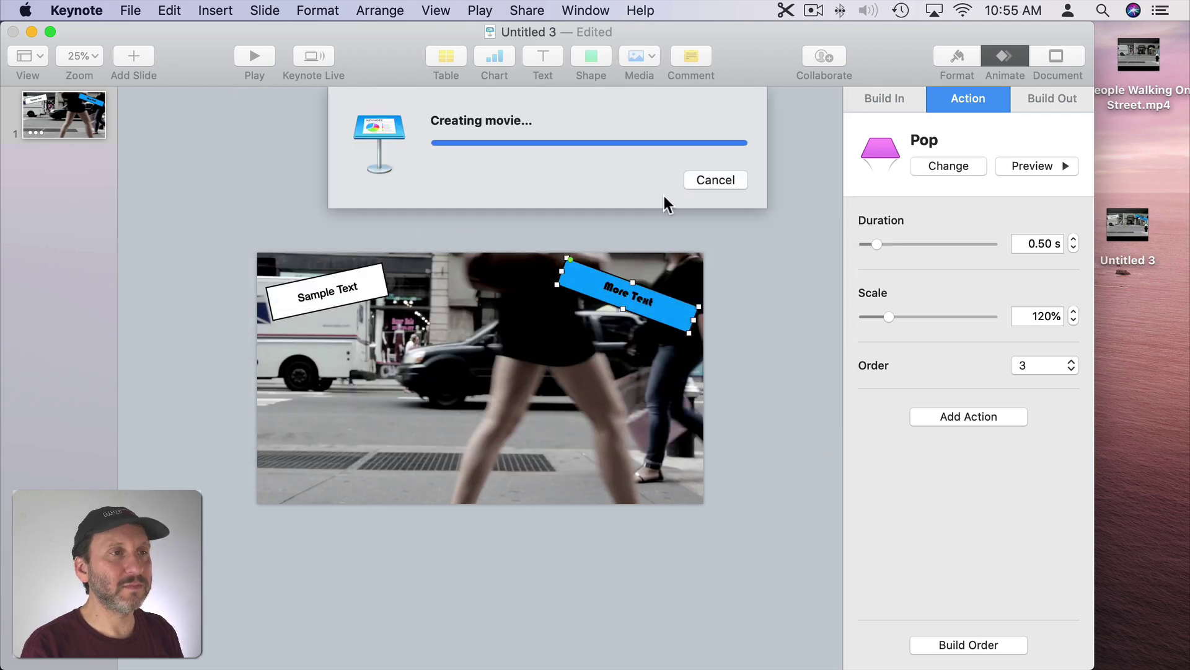
double_click(1147, 231)
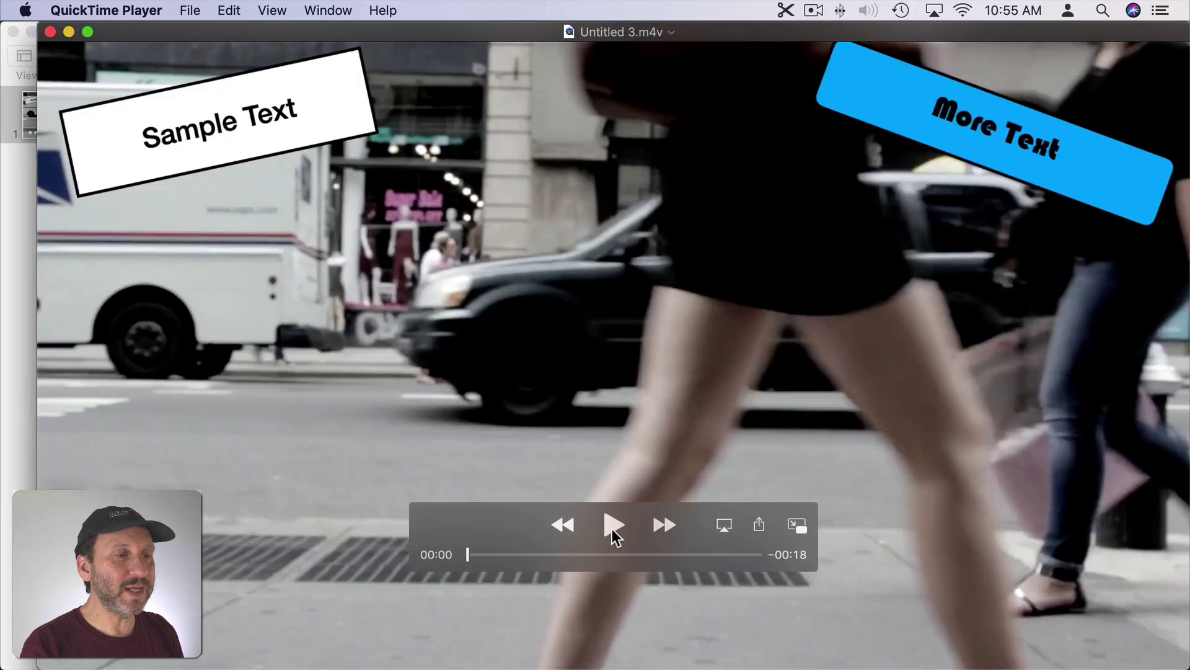
click(613, 531)
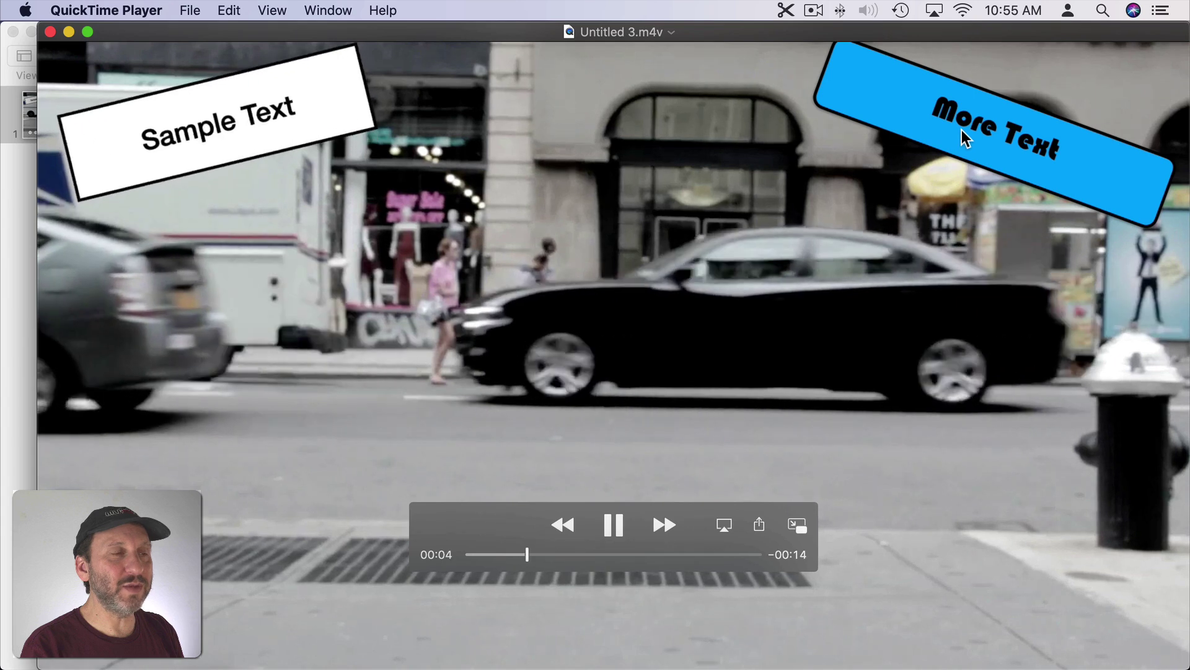
Quit QuickTime and place a sun shape from the shape library at the slide's lower left
key(super+q)
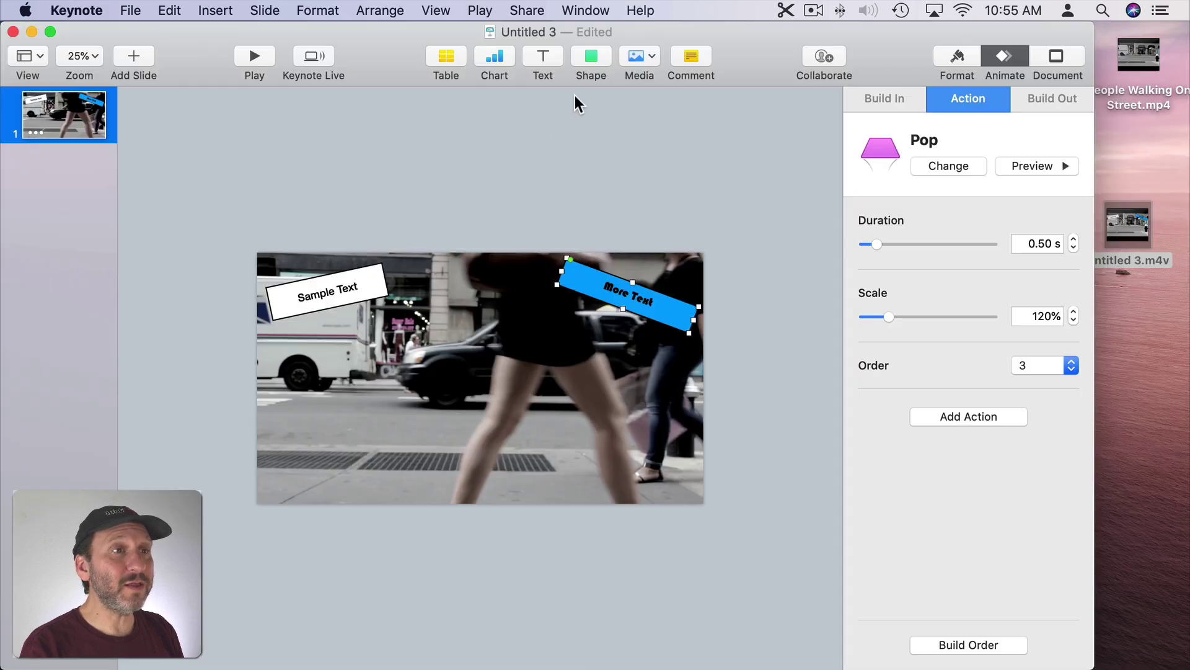
click(592, 59)
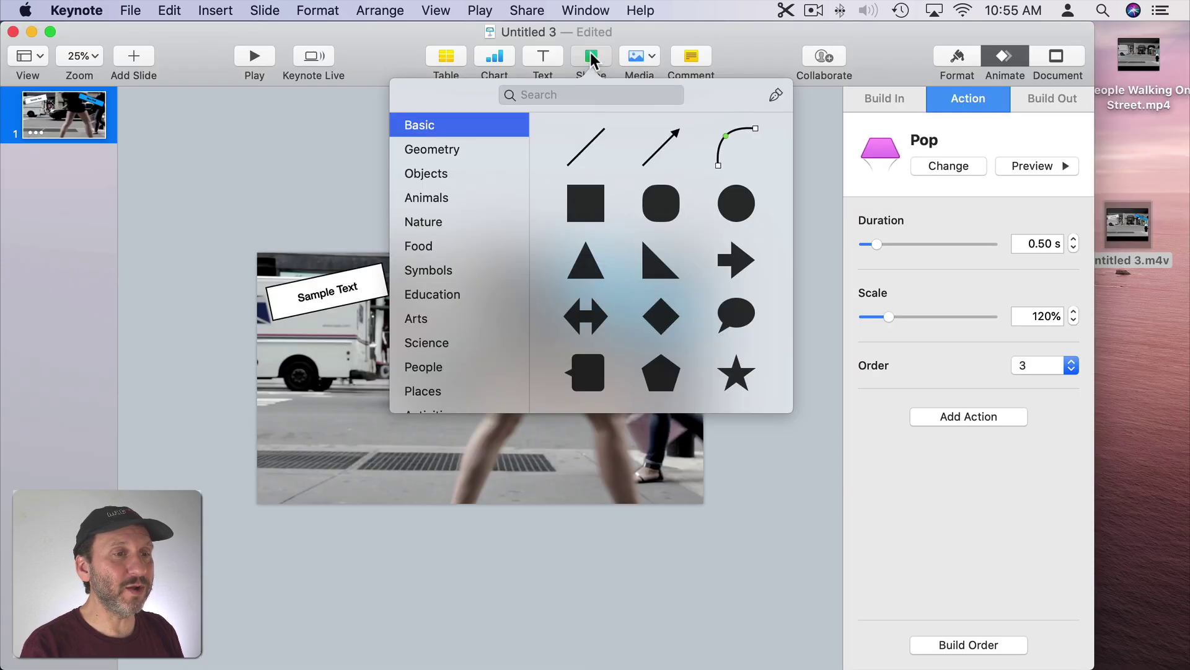
click(580, 93)
text(s)
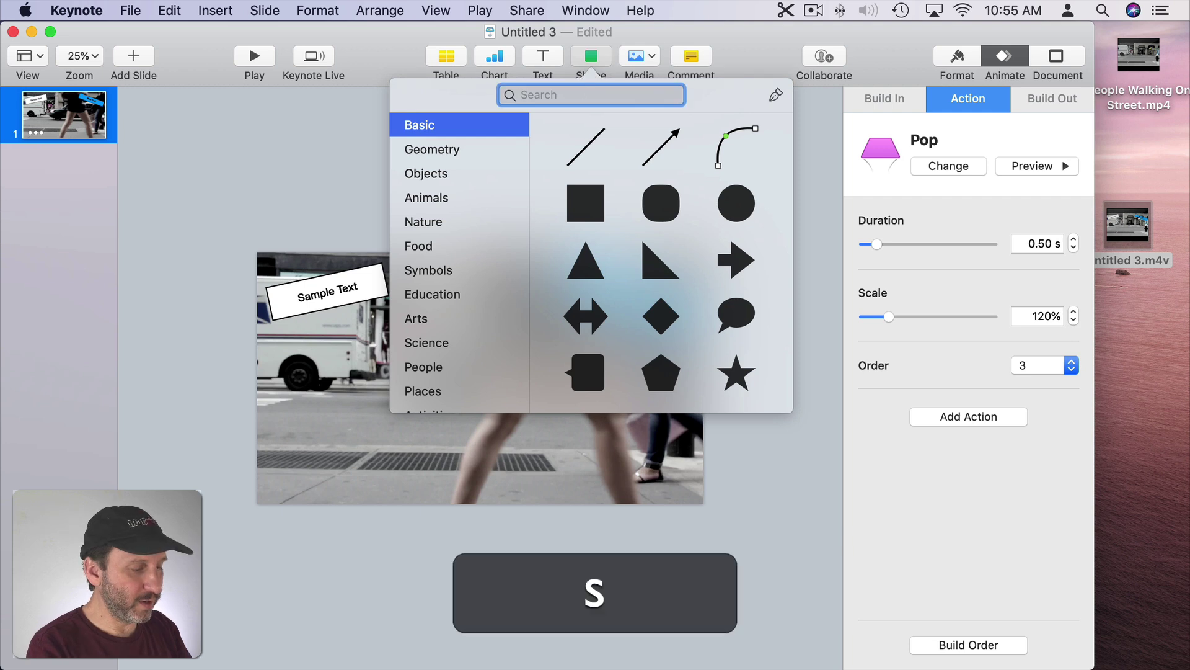
text(un)
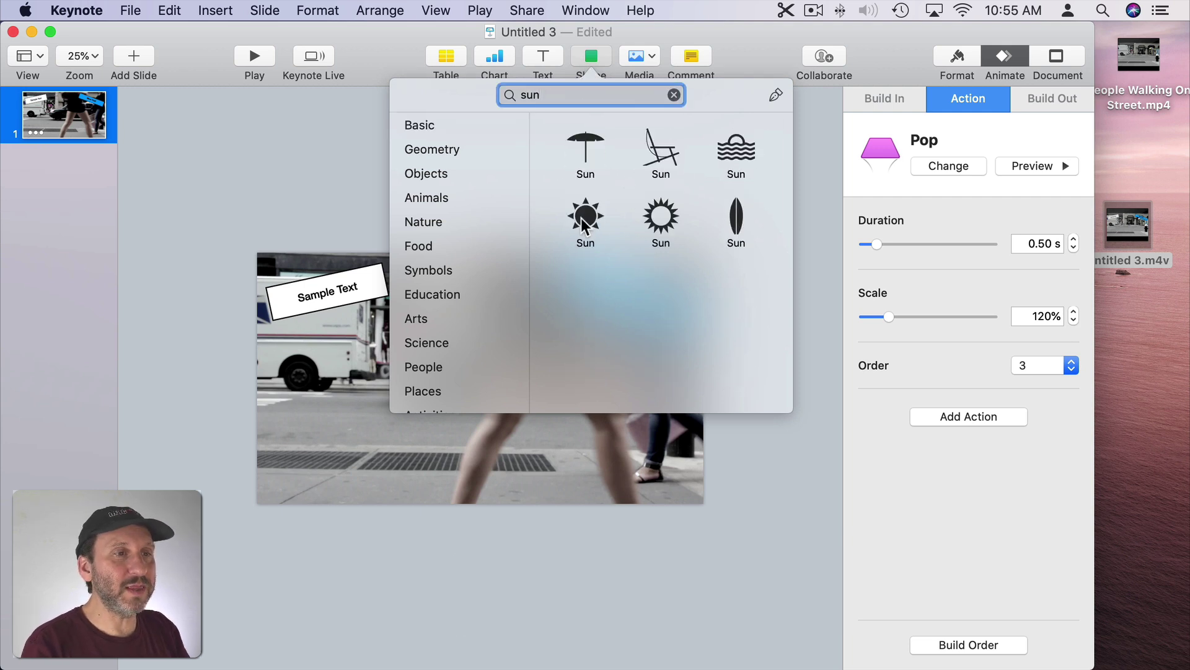
drag(583, 217, 327, 454)
Make the sun yellow with a drop shadow
click(957, 59)
click(900, 99)
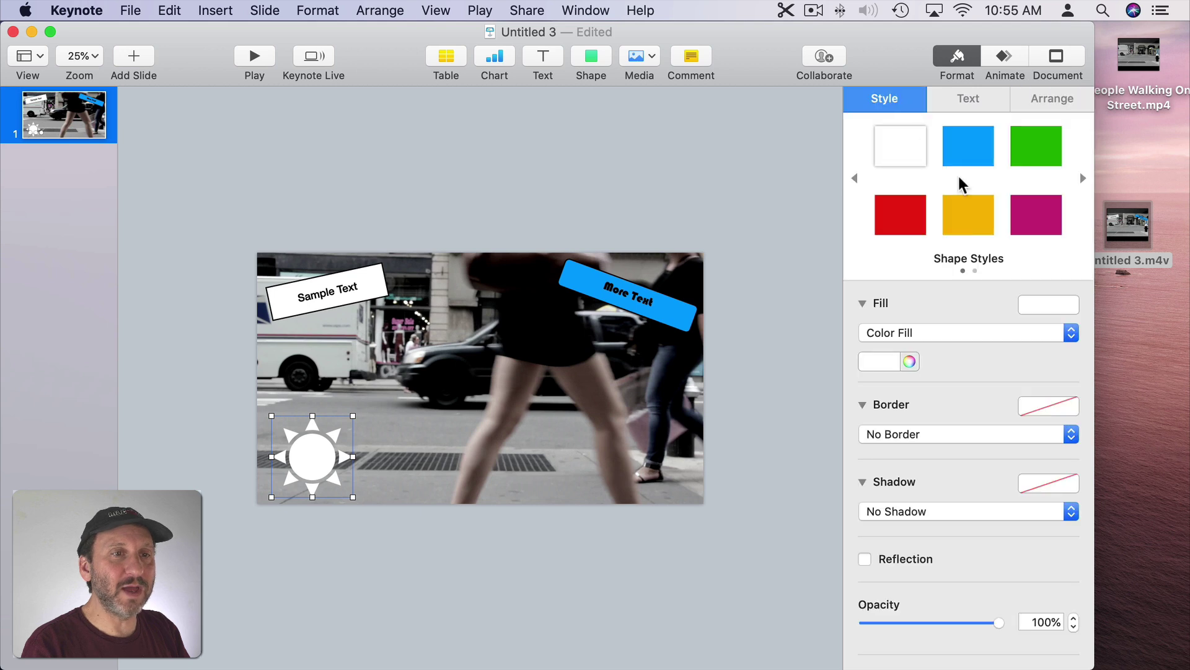
click(969, 219)
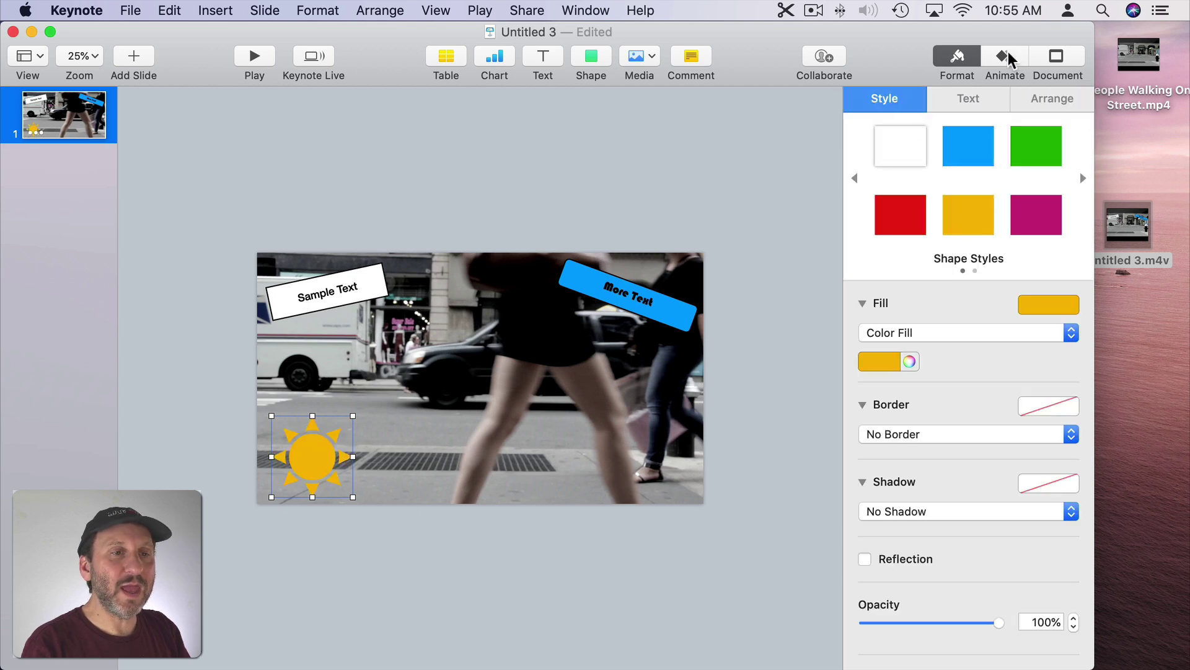
click(918, 510)
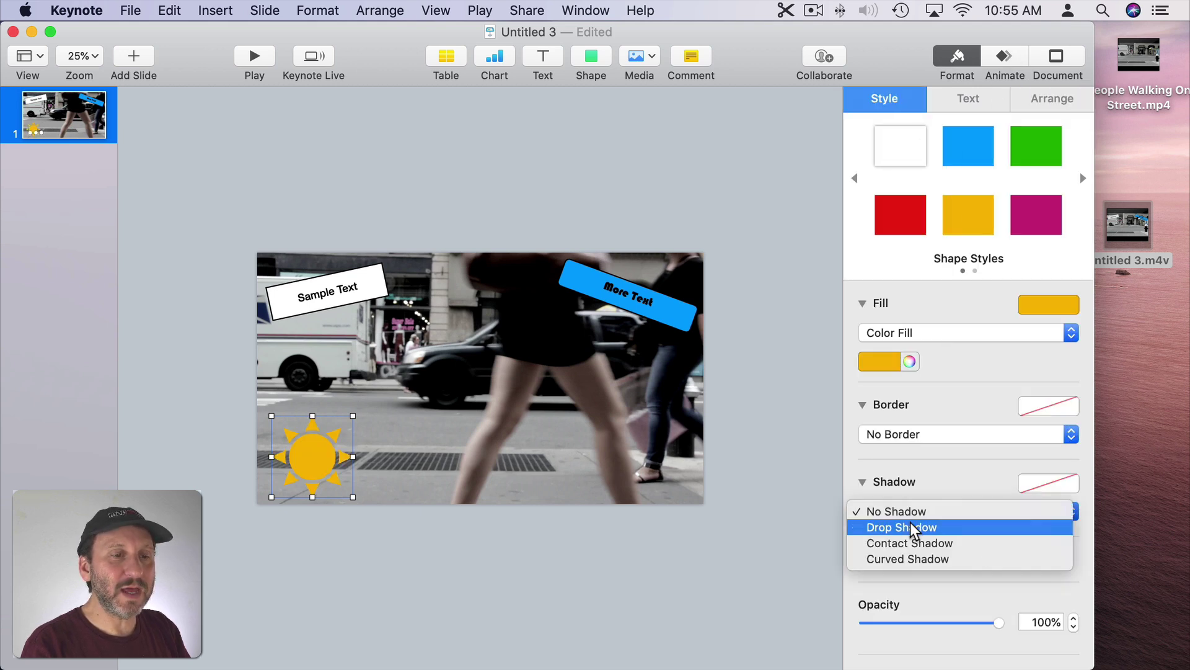
click(912, 528)
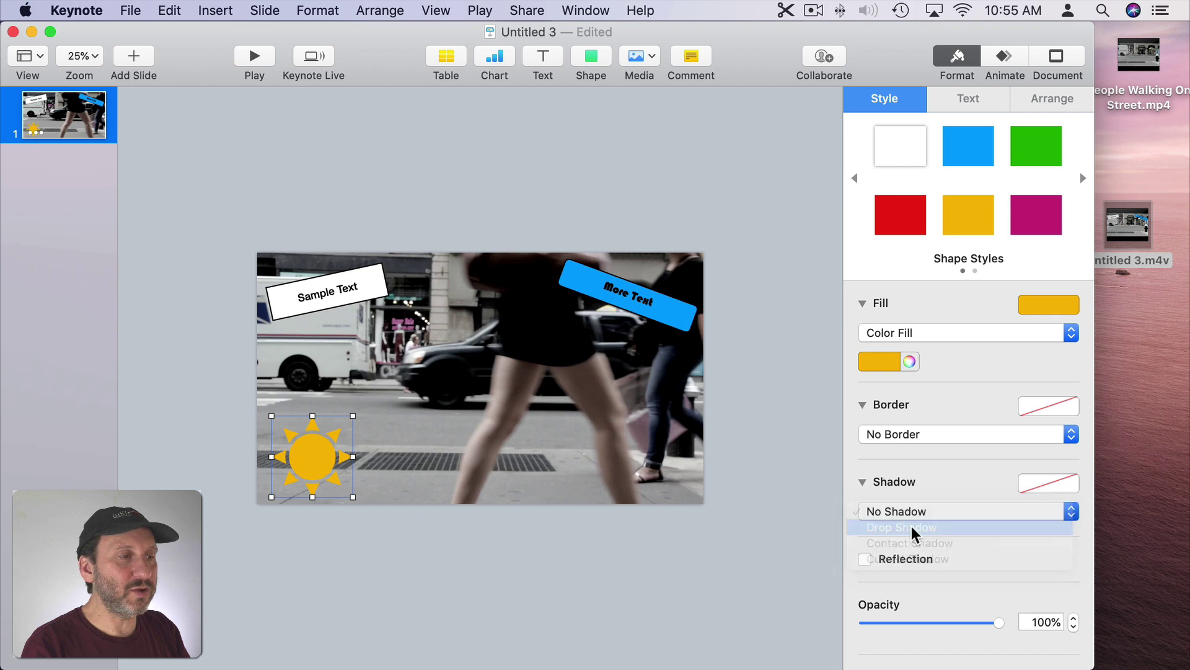
Give the sun a clockwise Rotate action lasting 18 seconds with 18 rotations
click(997, 61)
click(969, 174)
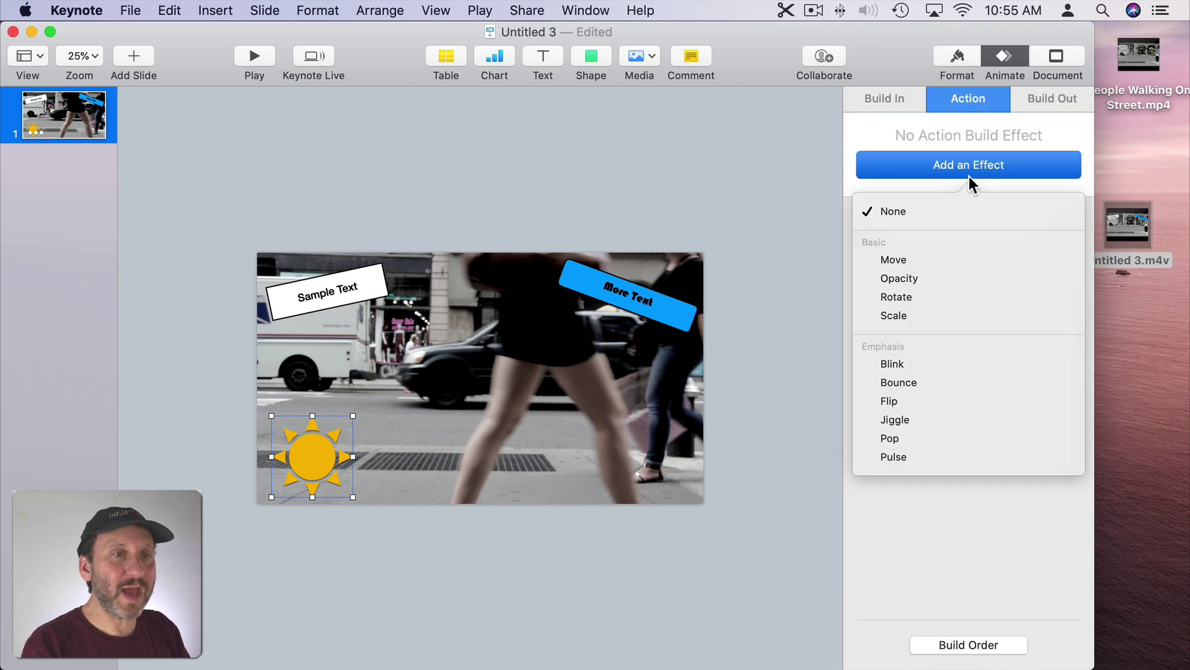
click(909, 296)
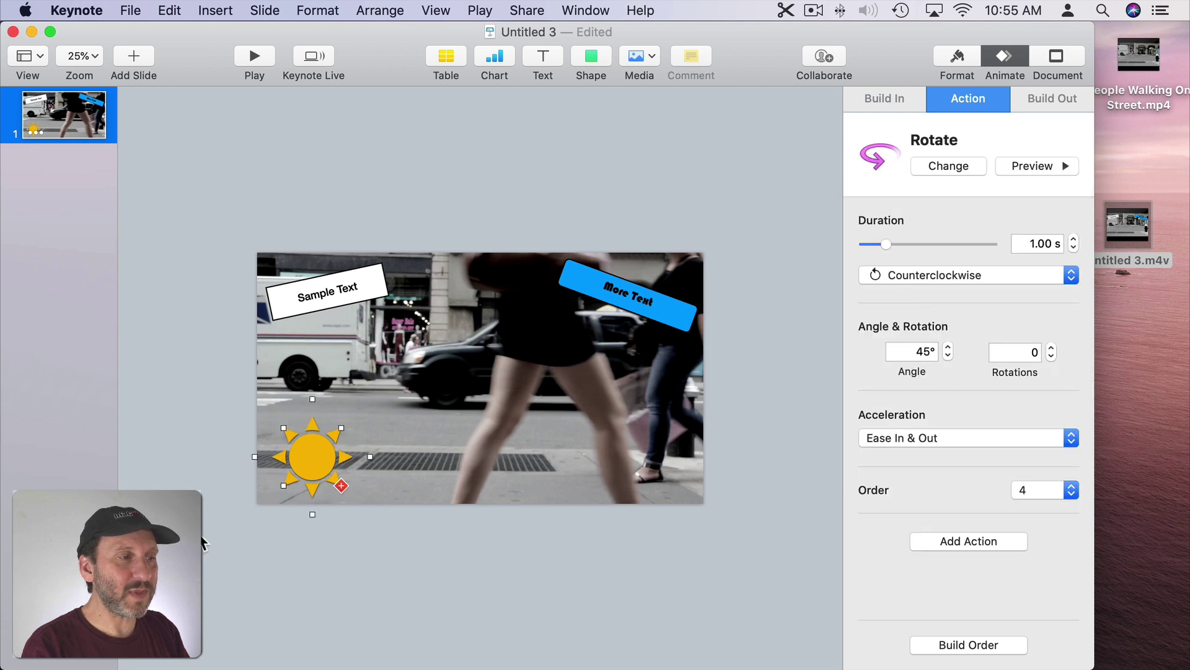
click(904, 273)
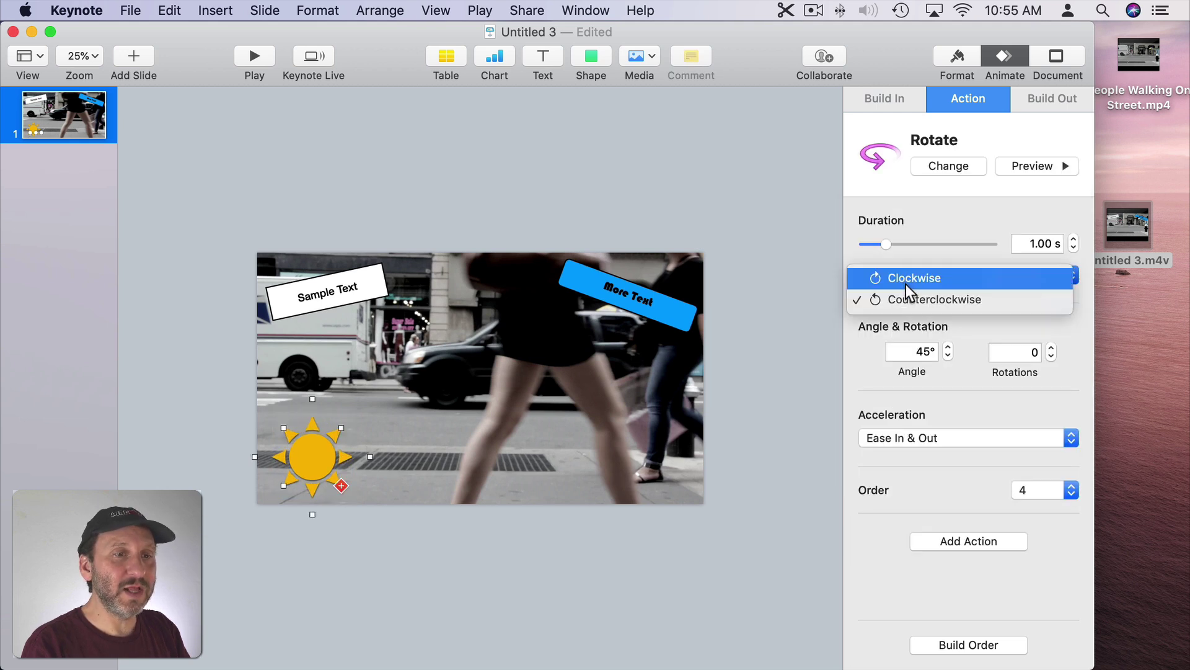
click(907, 276)
drag(887, 244, 957, 245)
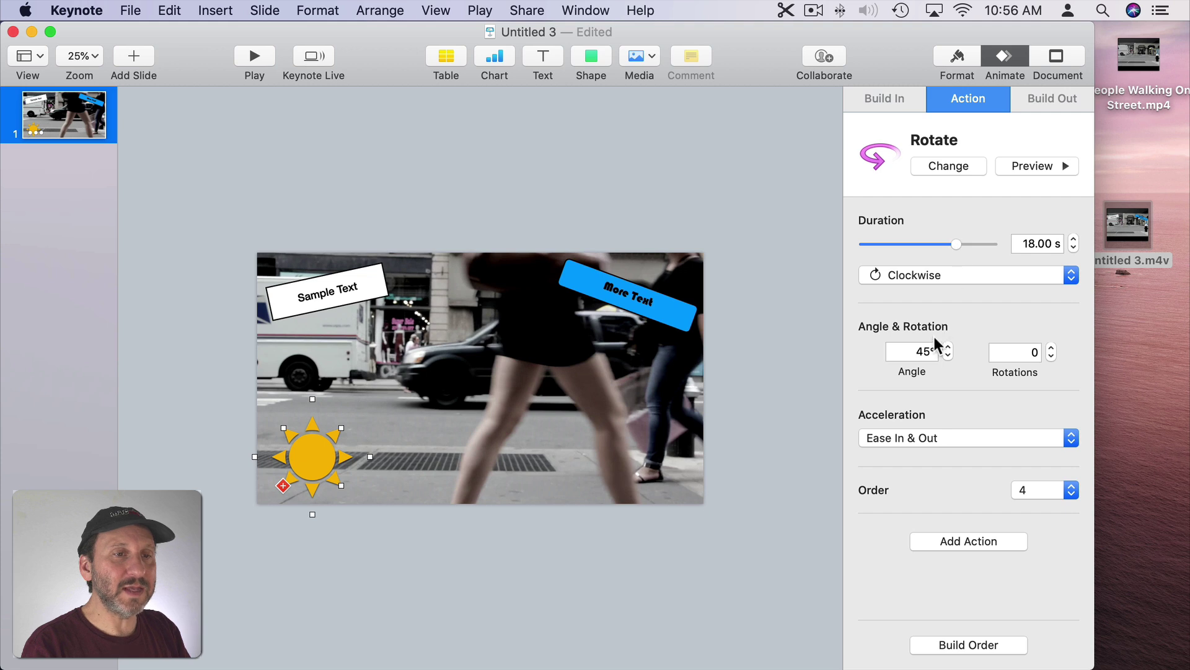
click(1034, 352)
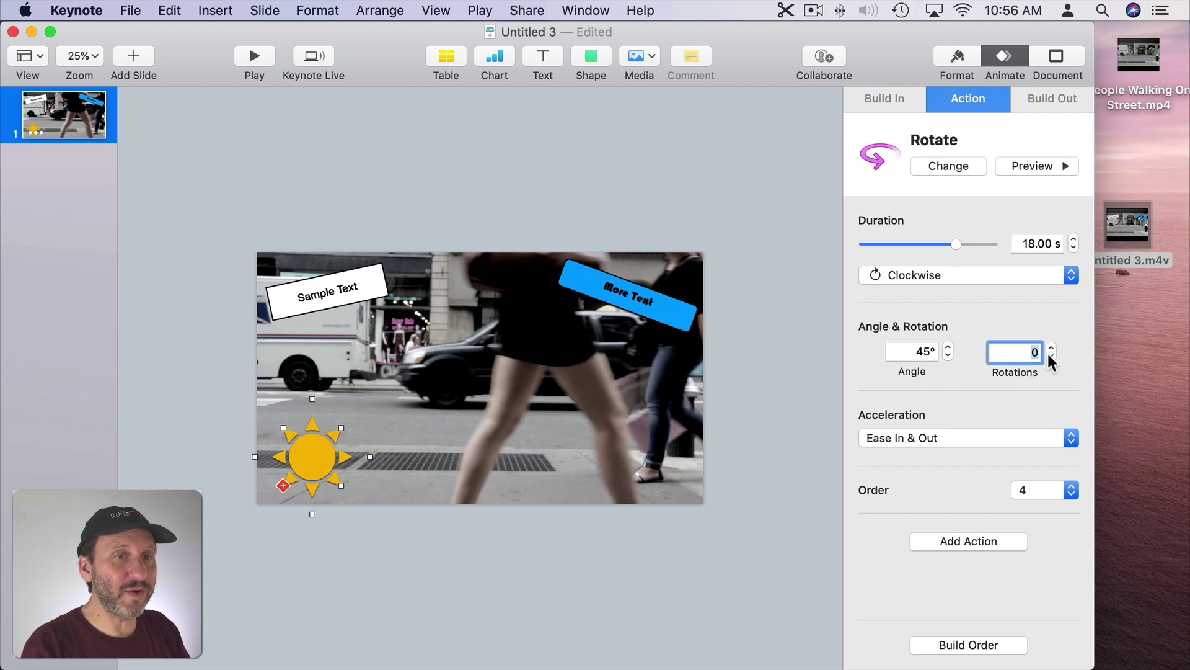
text(18)
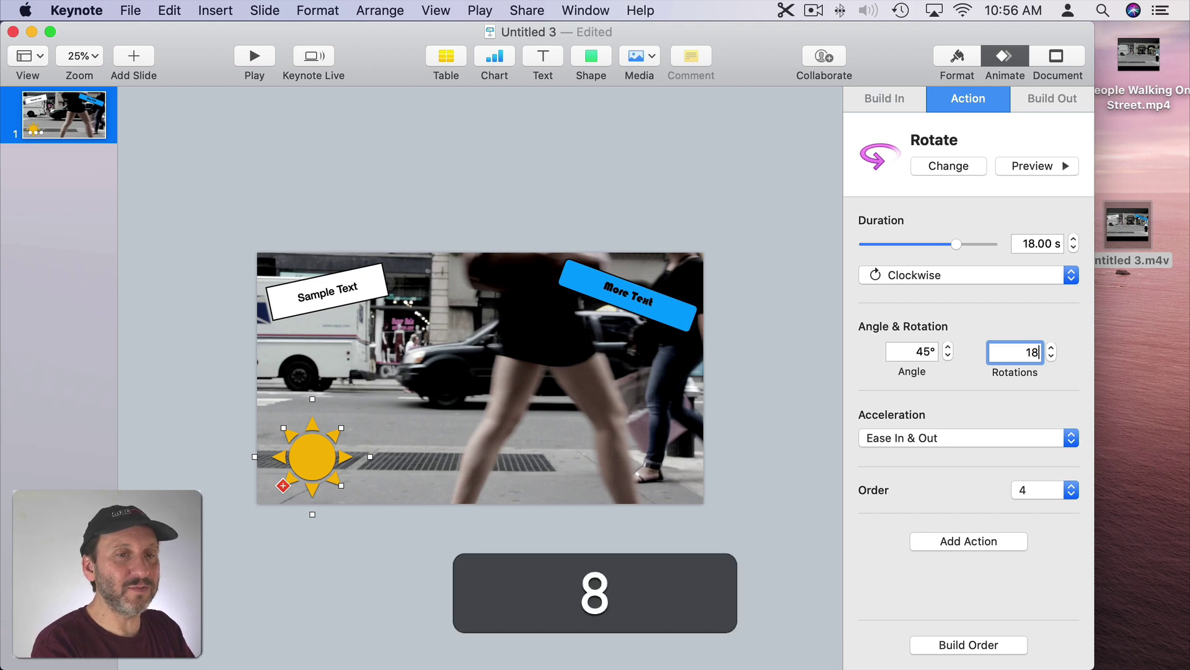
click(913, 434)
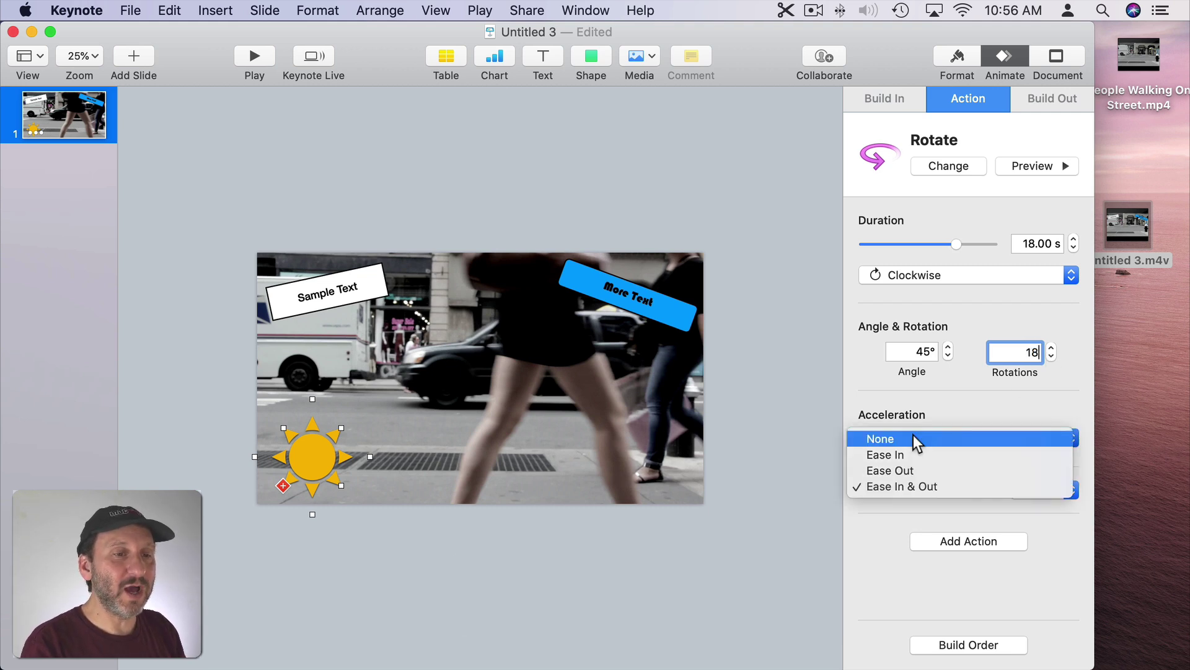
Set the sun's spin acceleration to None and start its build With Build 1
click(913, 436)
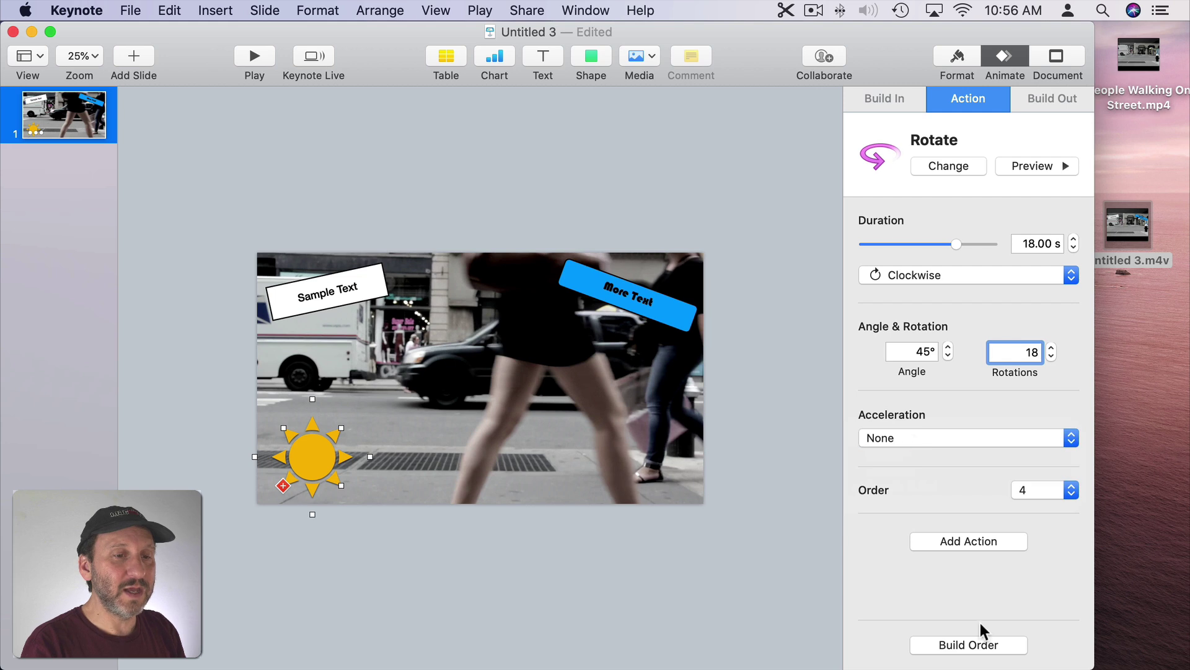
click(975, 645)
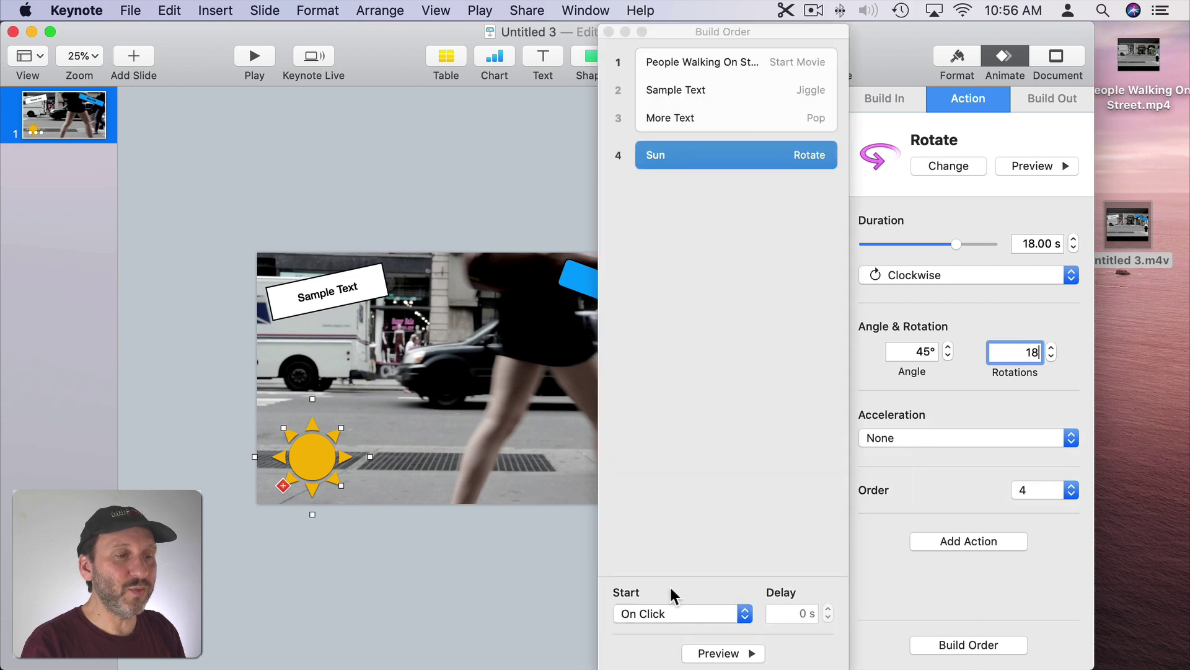
click(670, 615)
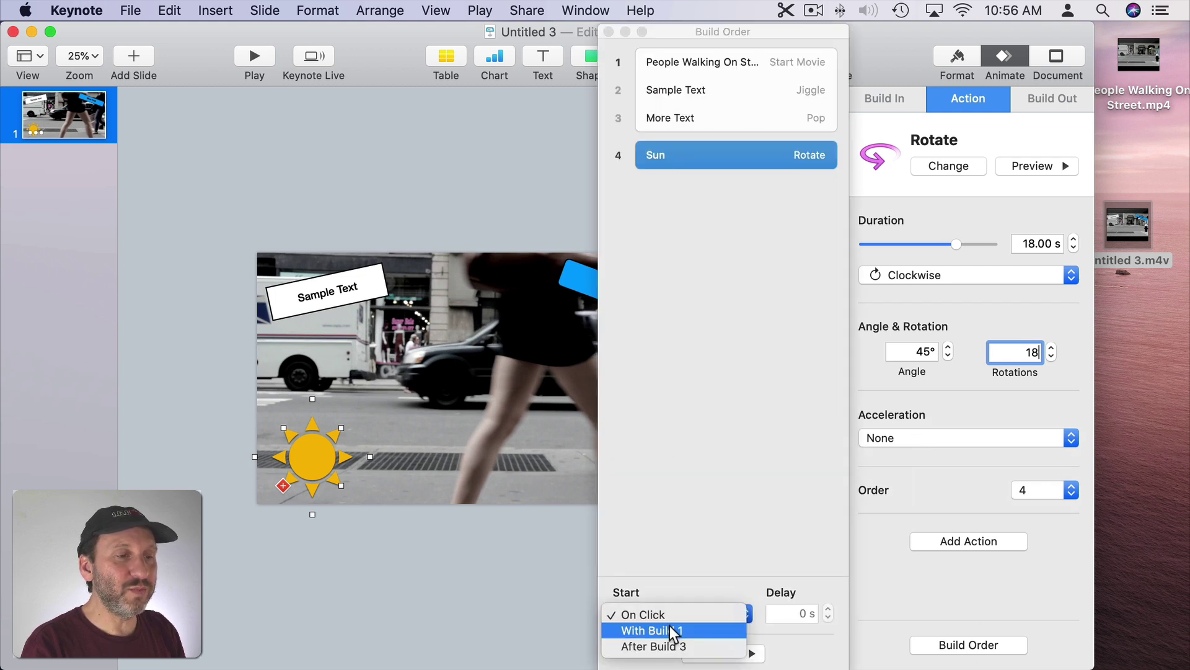
click(669, 626)
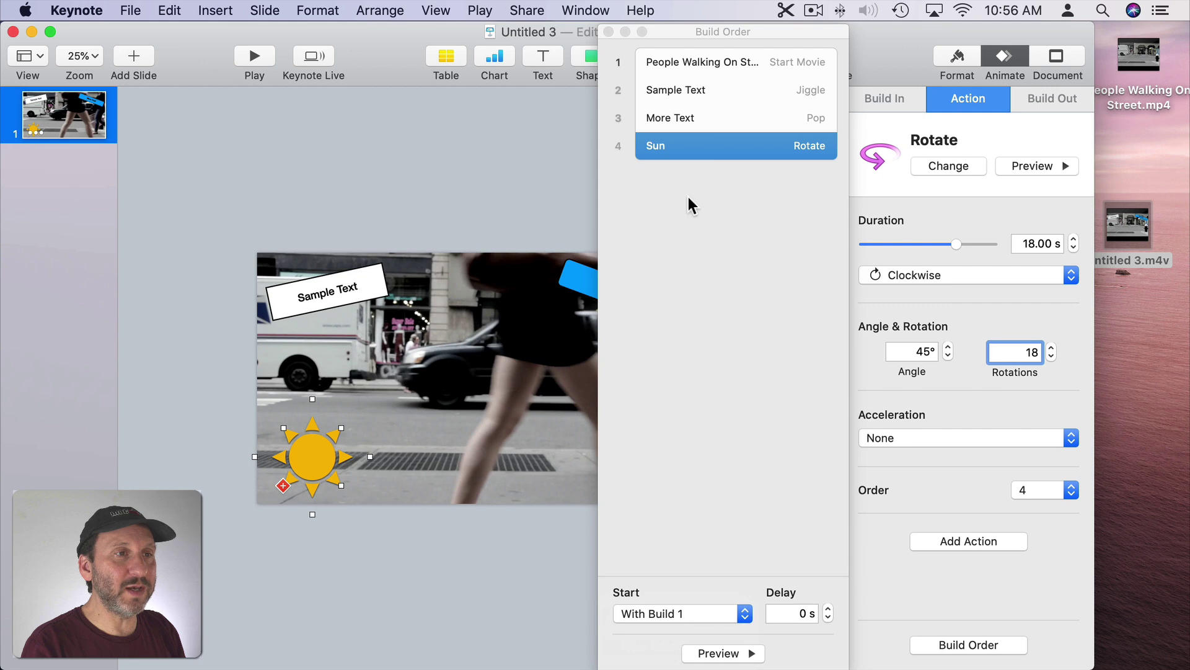
Move the sun's Rotate build ahead of the More Text Pop build in the build order
click(706, 65)
click(695, 92)
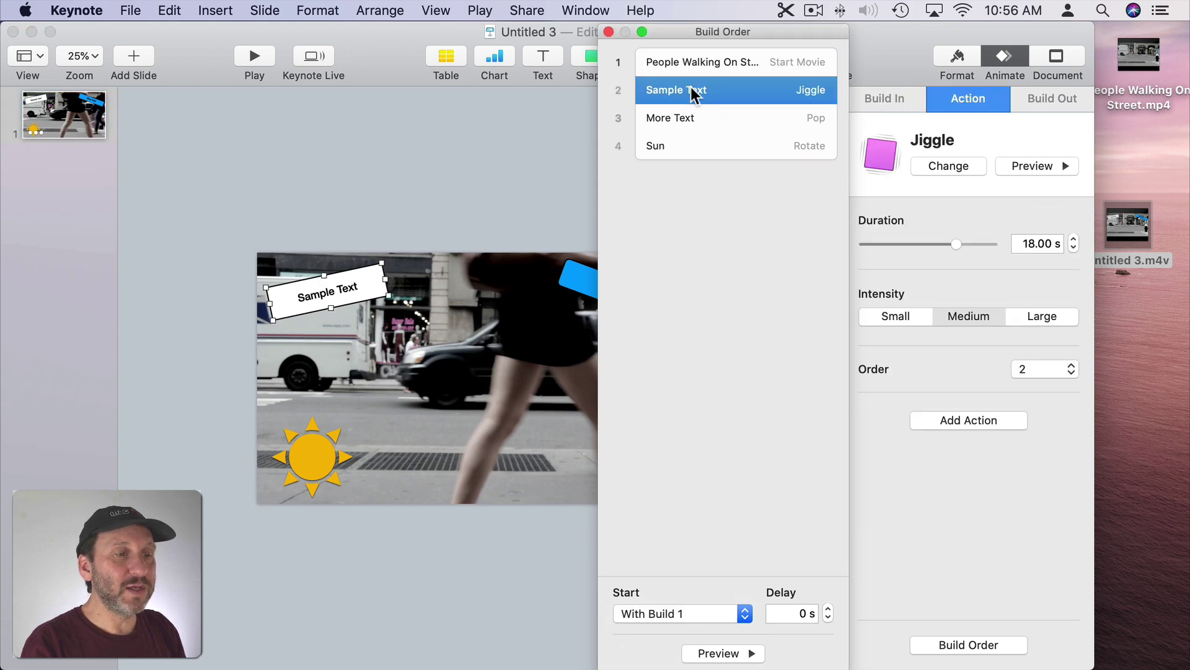
click(681, 118)
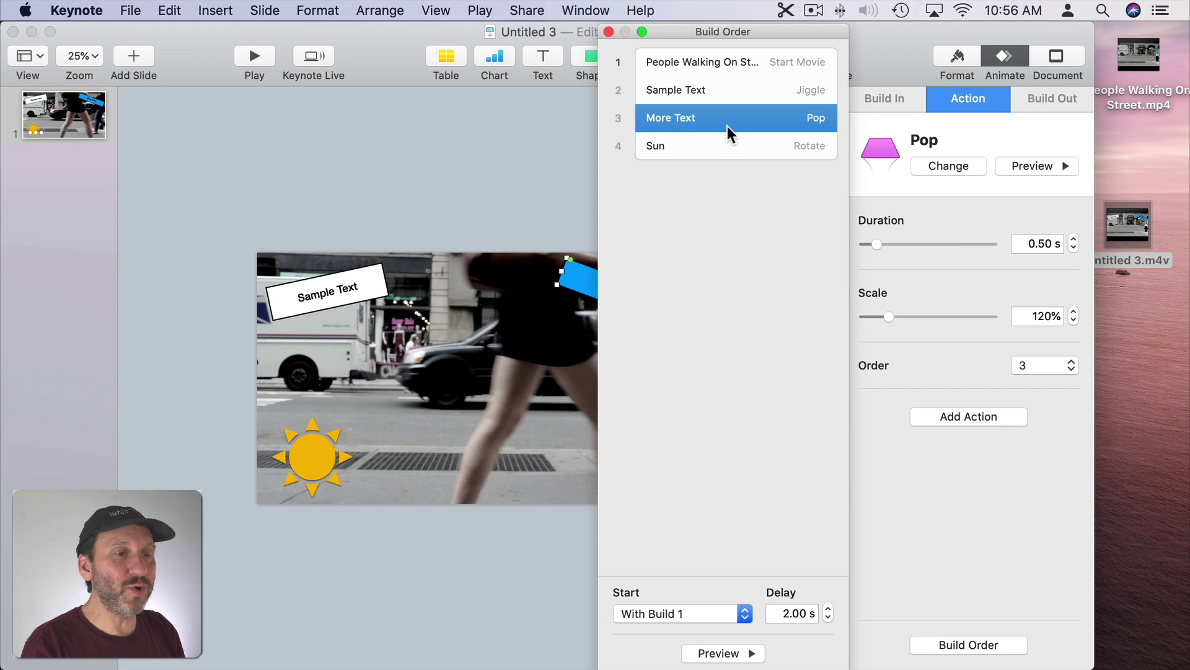
click(671, 155)
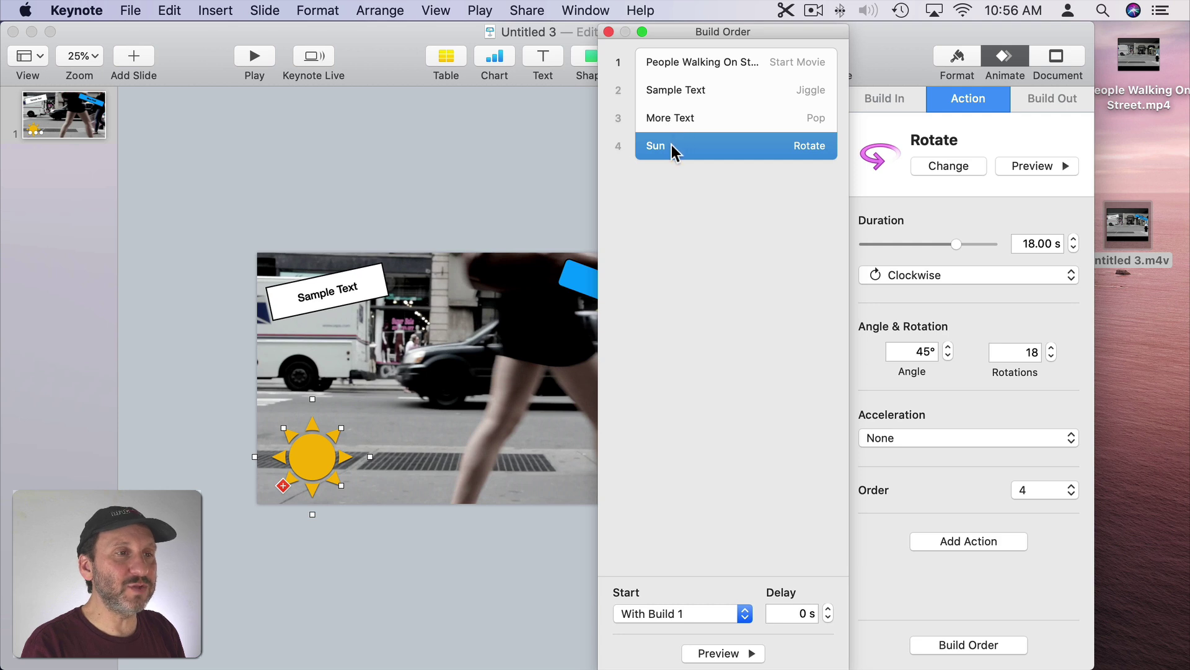
drag(671, 144, 669, 98)
click(676, 146)
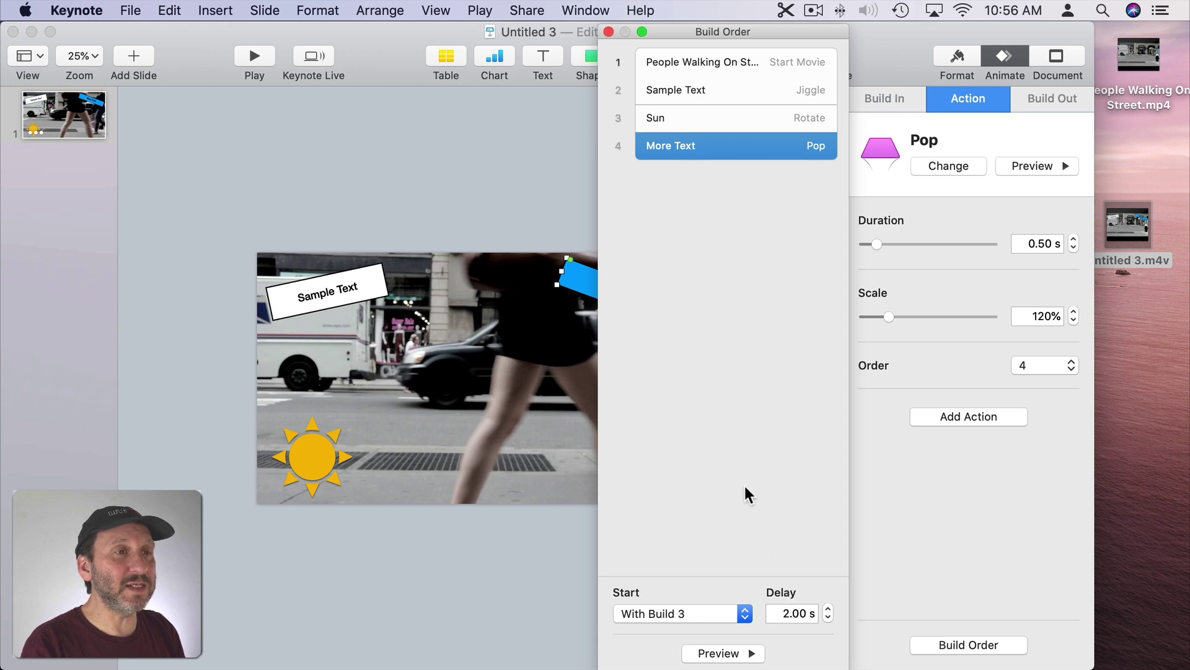
Set the movie to start After Transition, review the remaining builds, and close the list
click(709, 51)
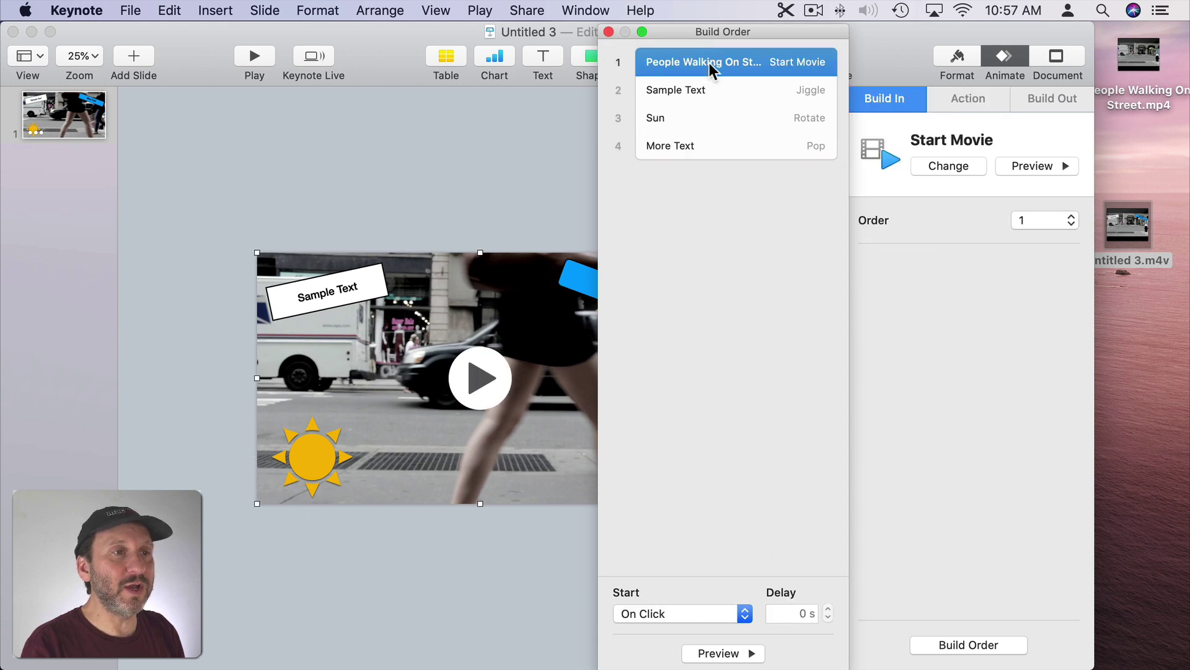
click(685, 614)
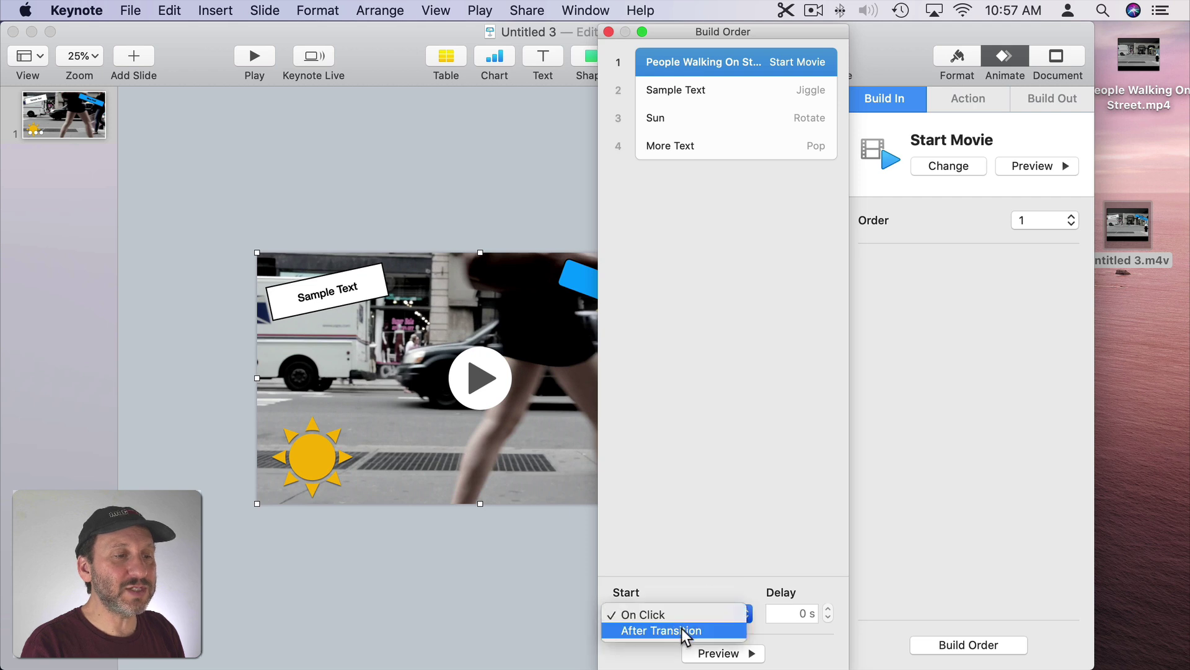
click(685, 631)
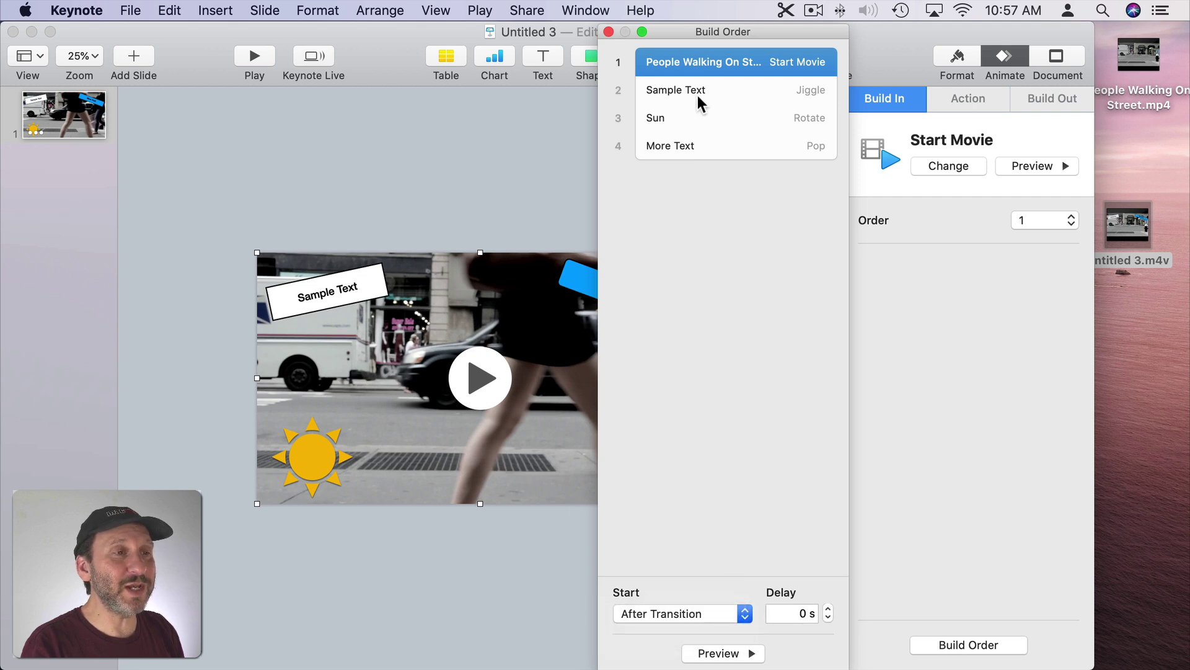
click(680, 88)
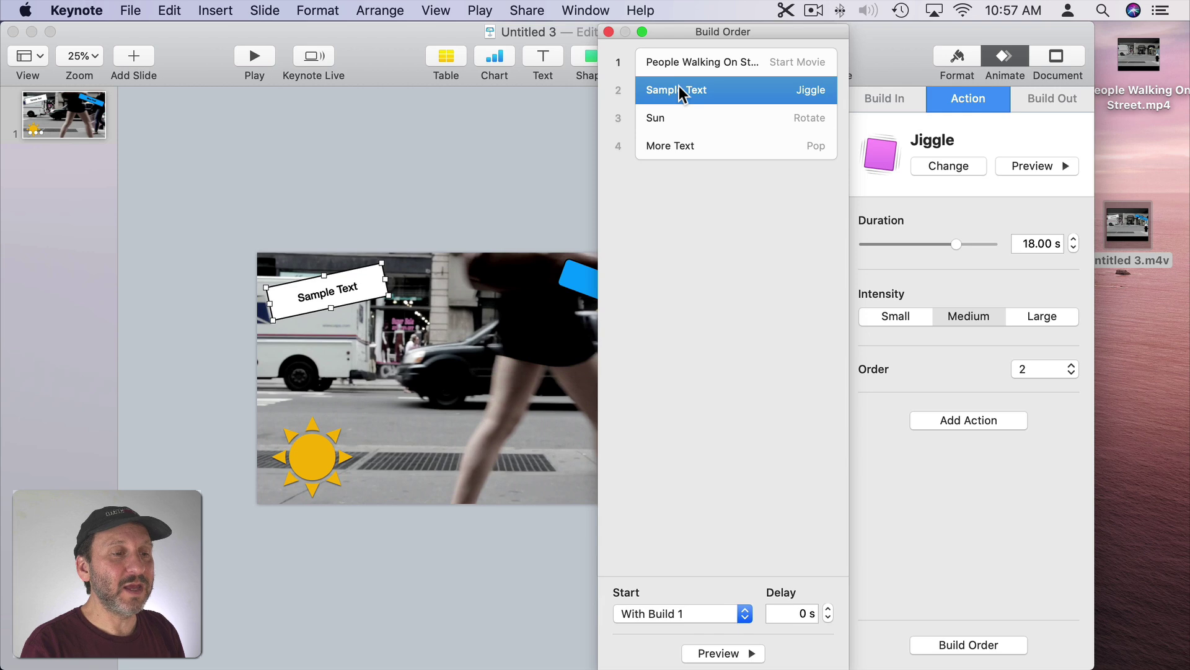
click(680, 122)
click(682, 150)
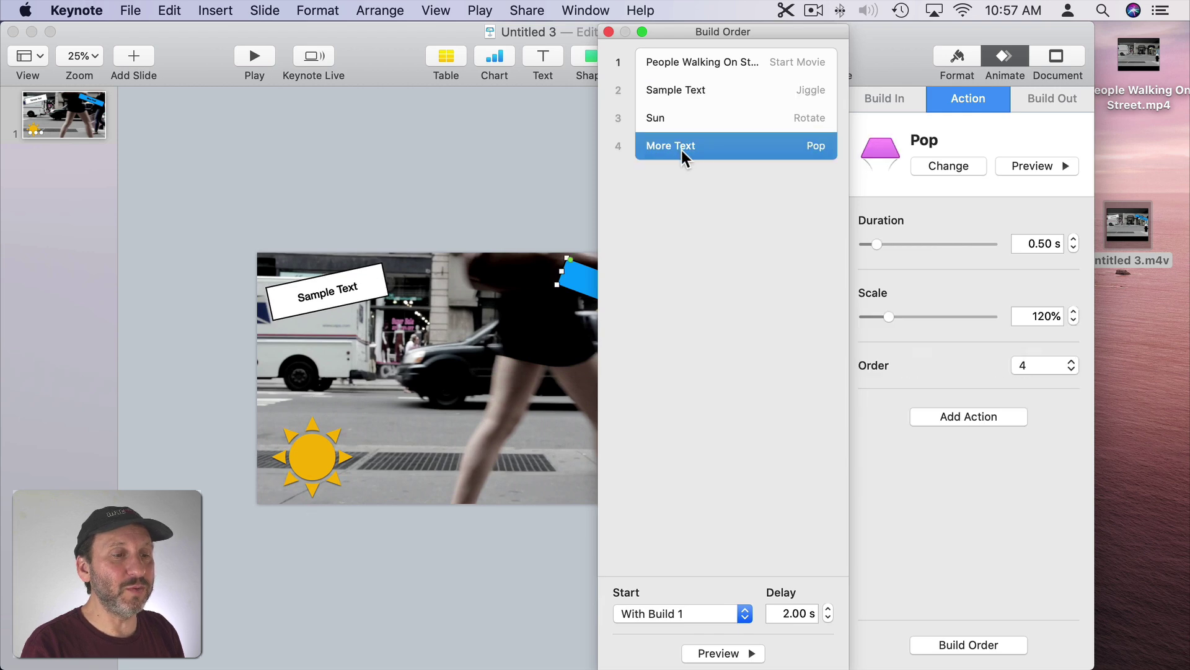
click(609, 31)
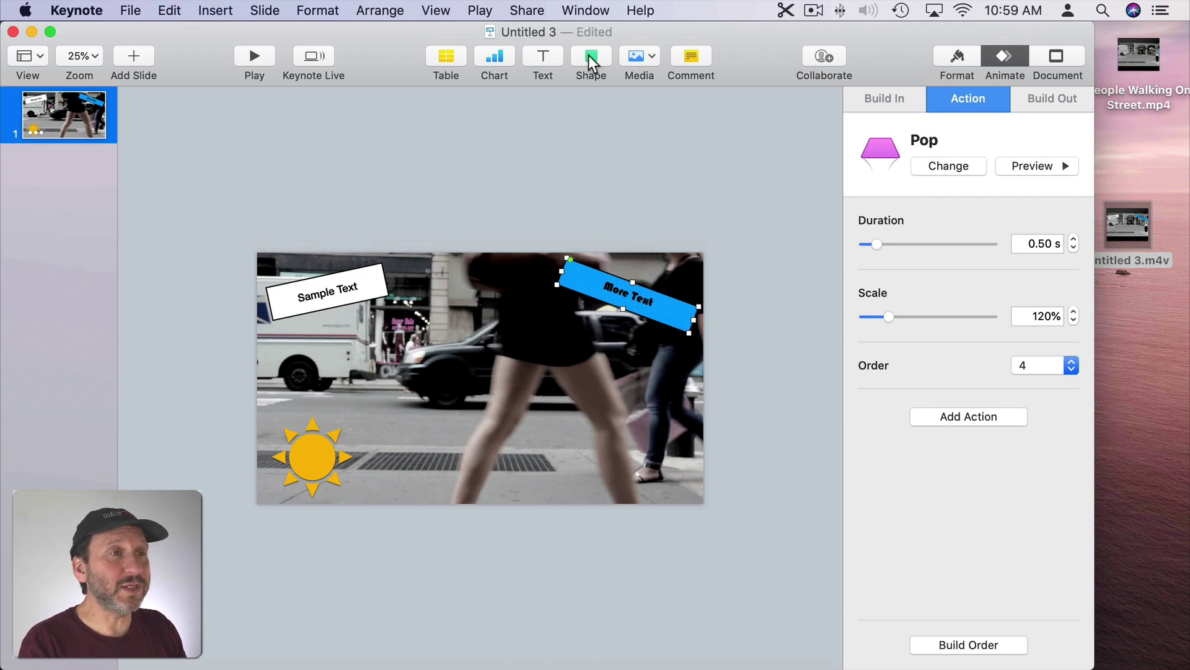
Insert a 'plane' shape, enlarge it, make it magenta, and place it off the slide's left edge
click(591, 60)
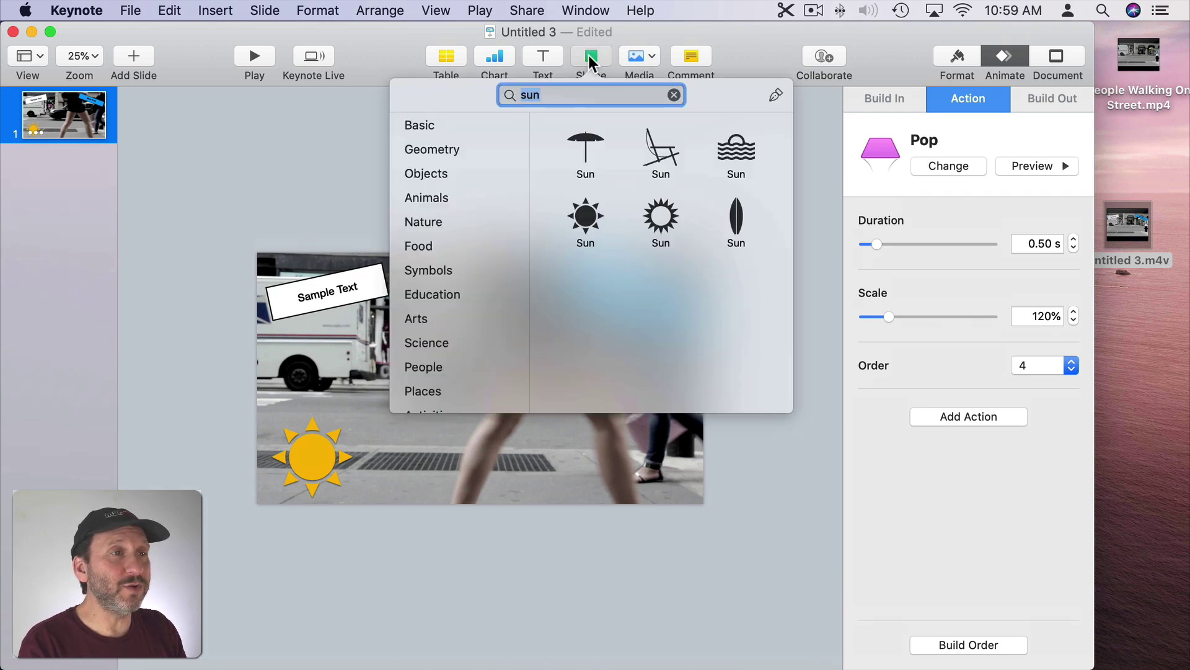
text(plane)
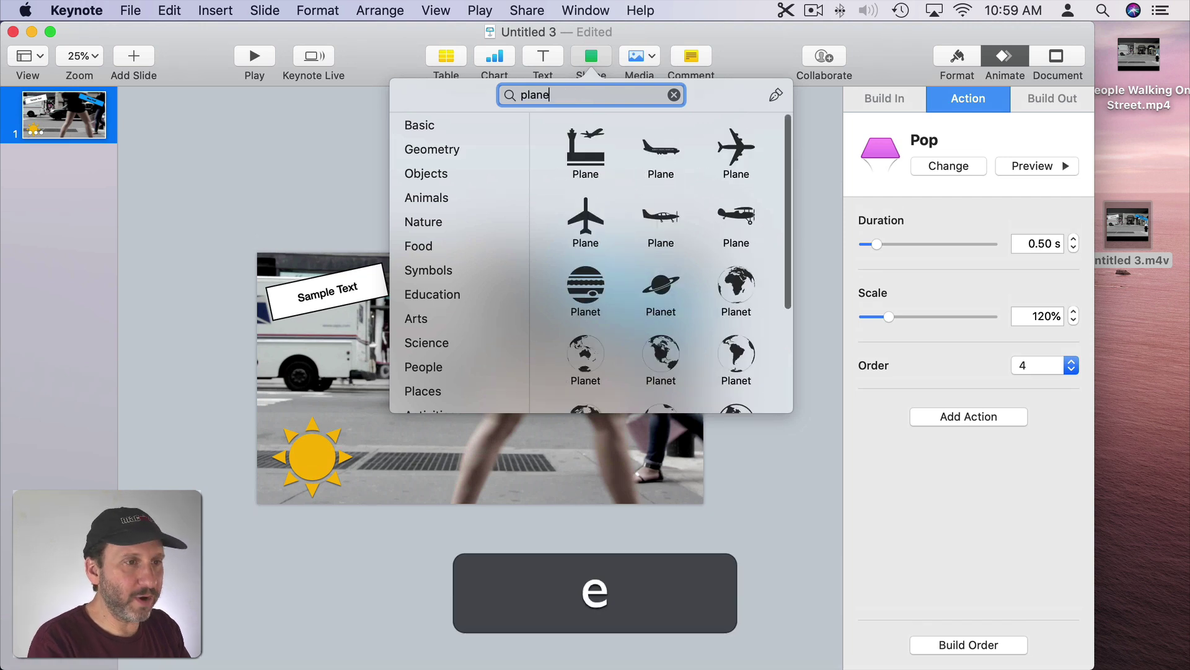
click(660, 151)
drag(498, 385, 578, 420)
click(958, 62)
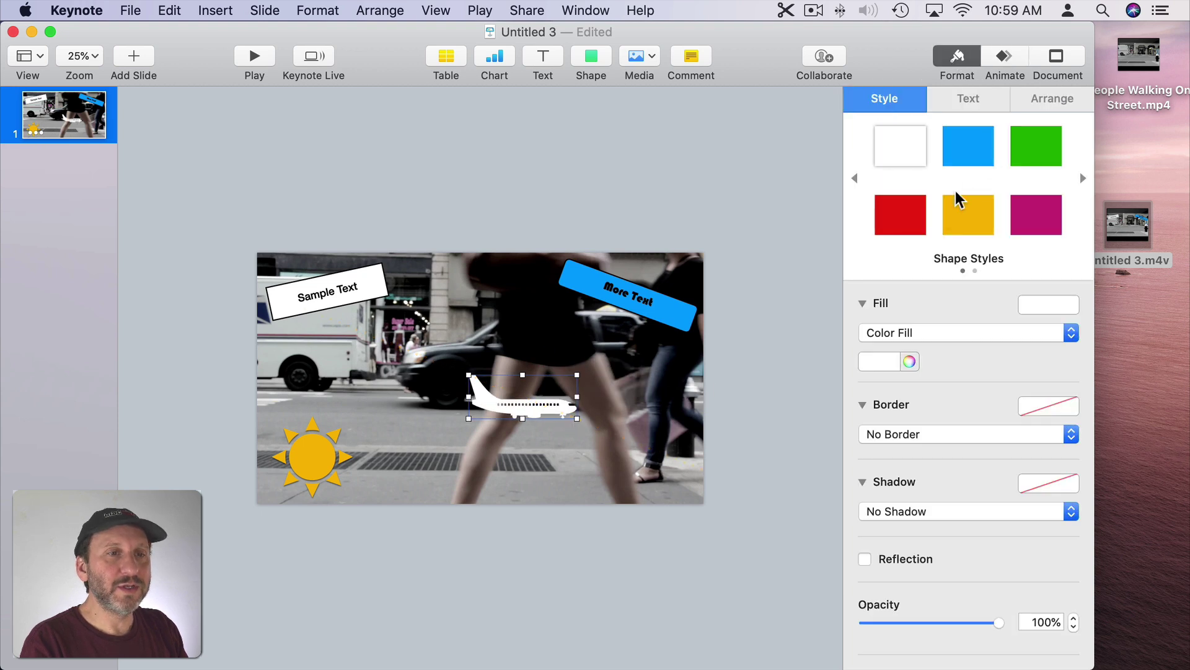
click(1031, 219)
drag(544, 416, 204, 432)
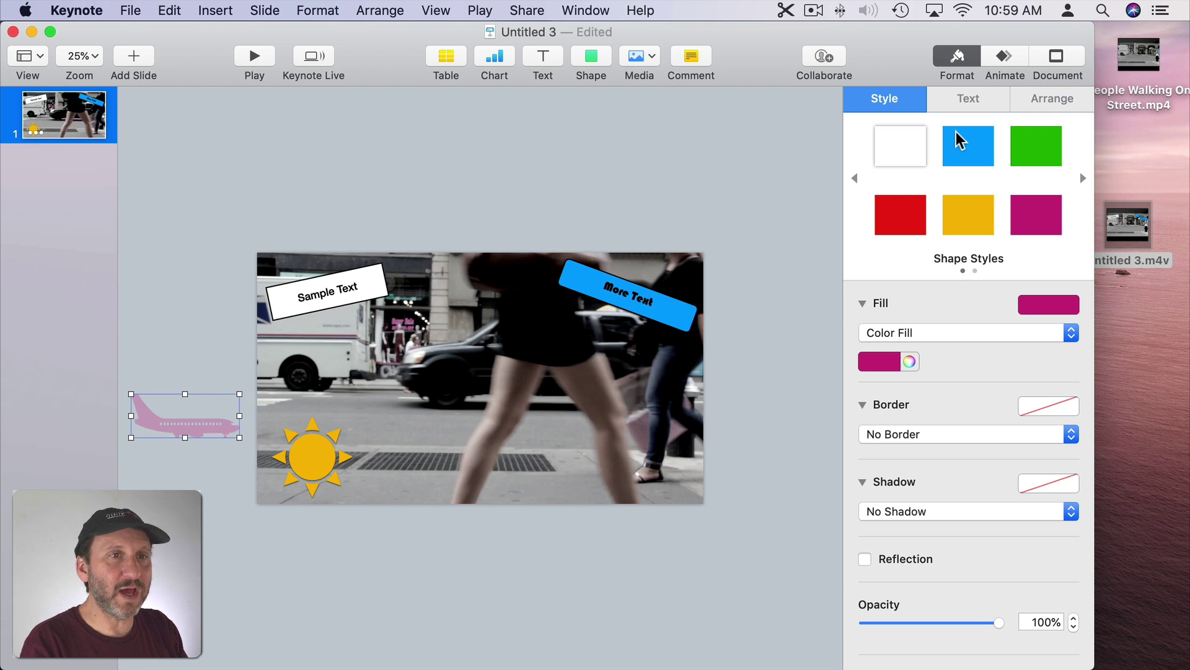
Give the airplane a Move action ending beyond the right edge, preview it, and set Acceleration to None
click(986, 62)
click(957, 165)
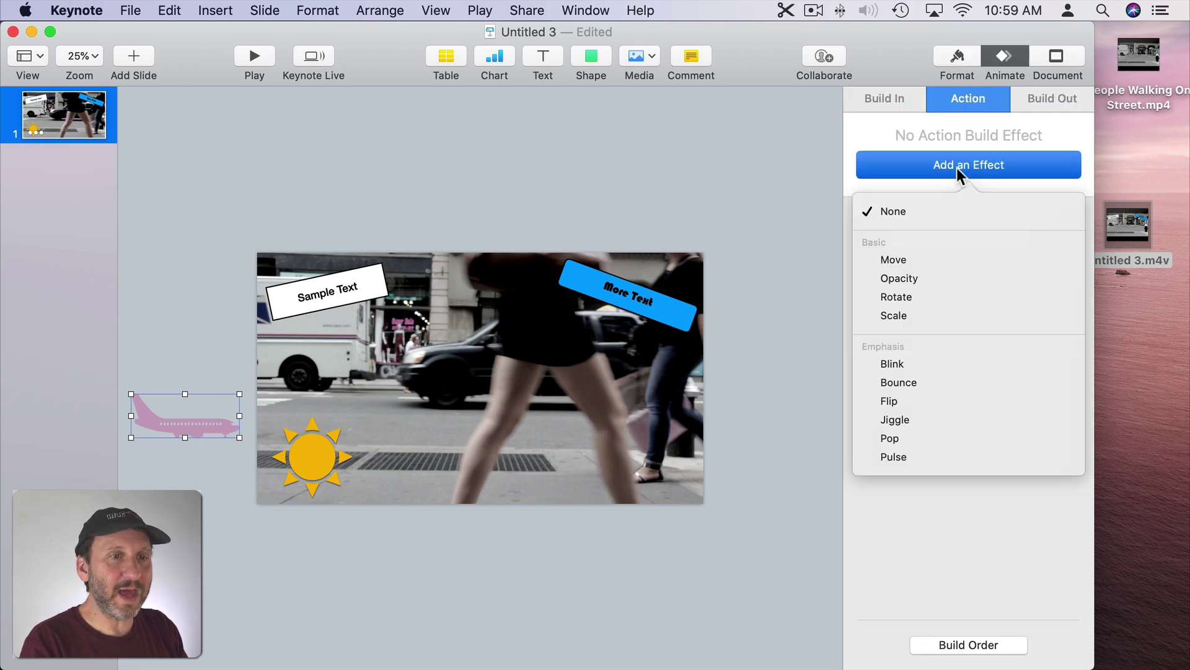
click(932, 261)
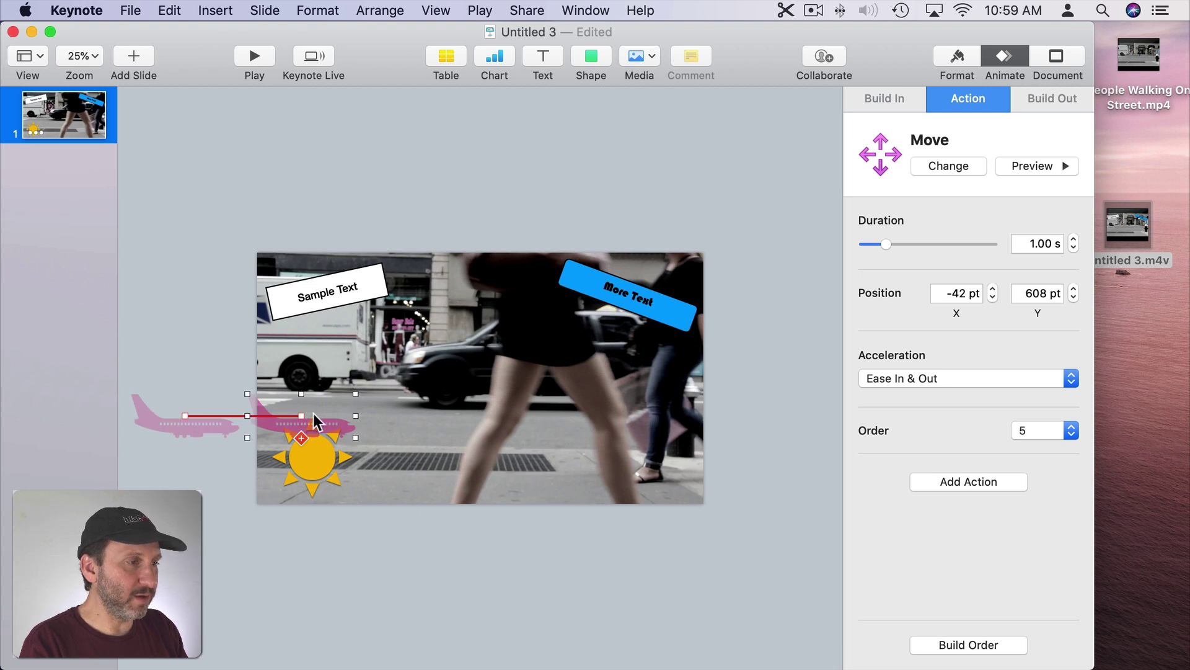
drag(302, 417, 792, 420)
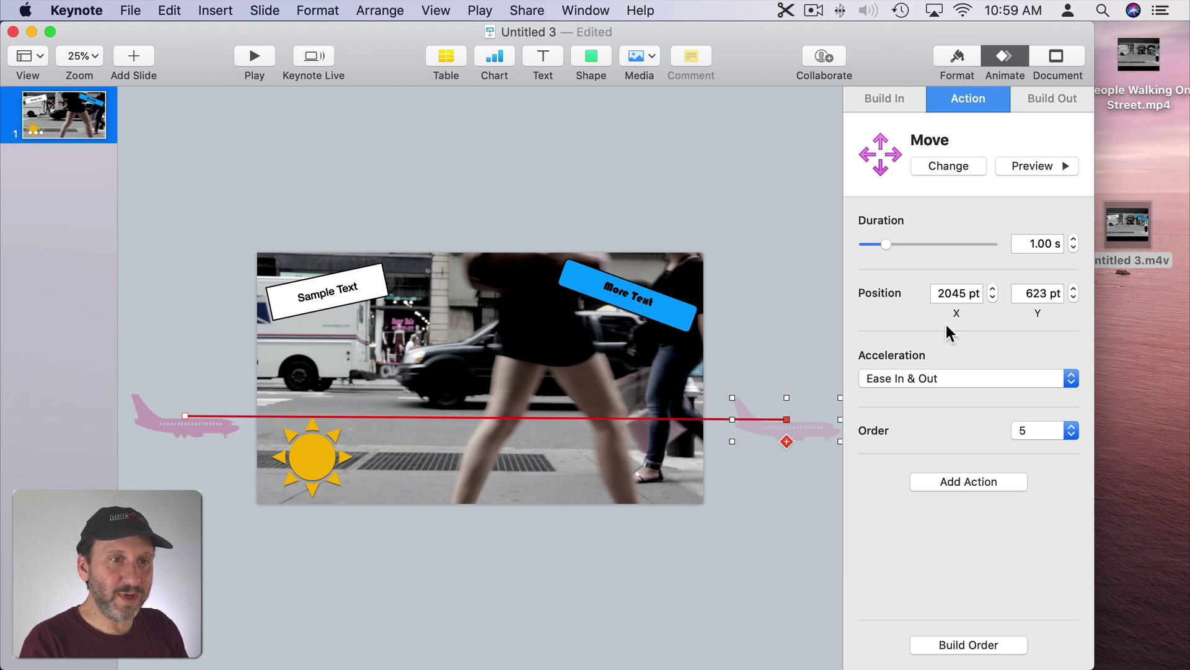
click(1026, 164)
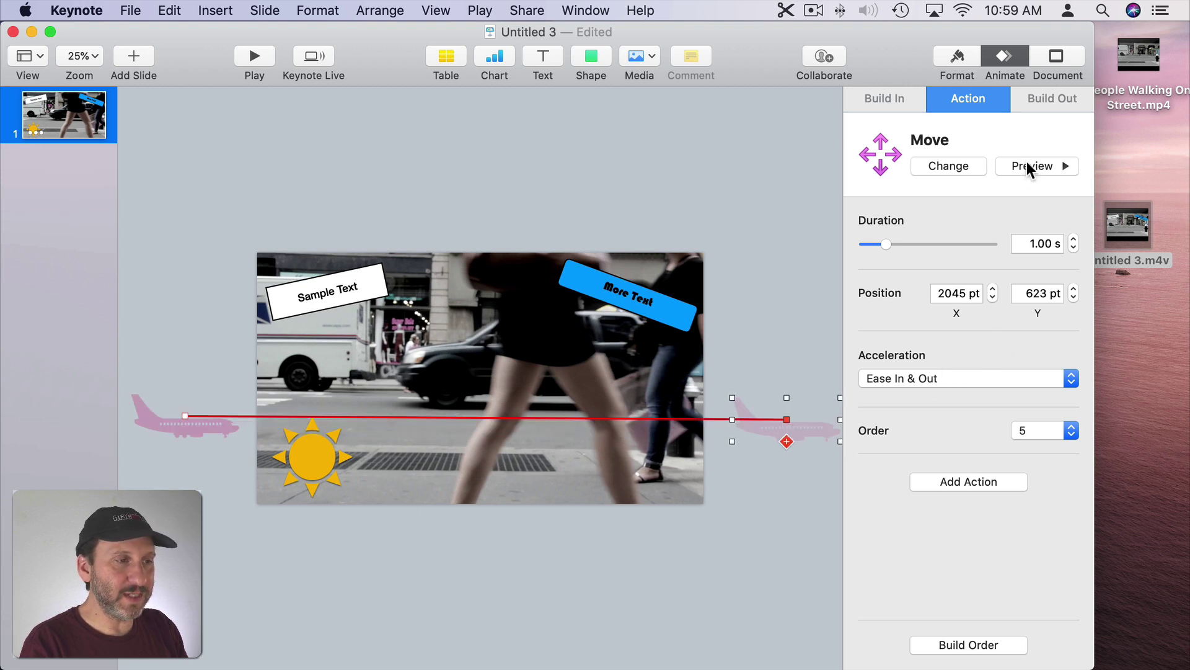
click(932, 374)
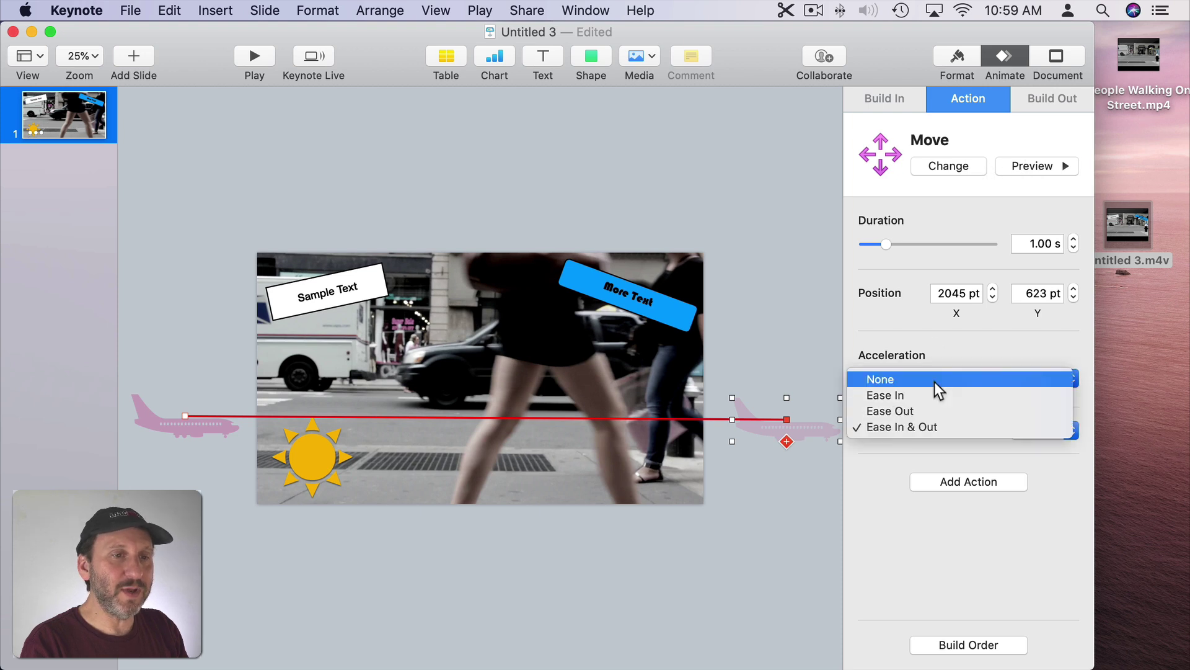
click(934, 379)
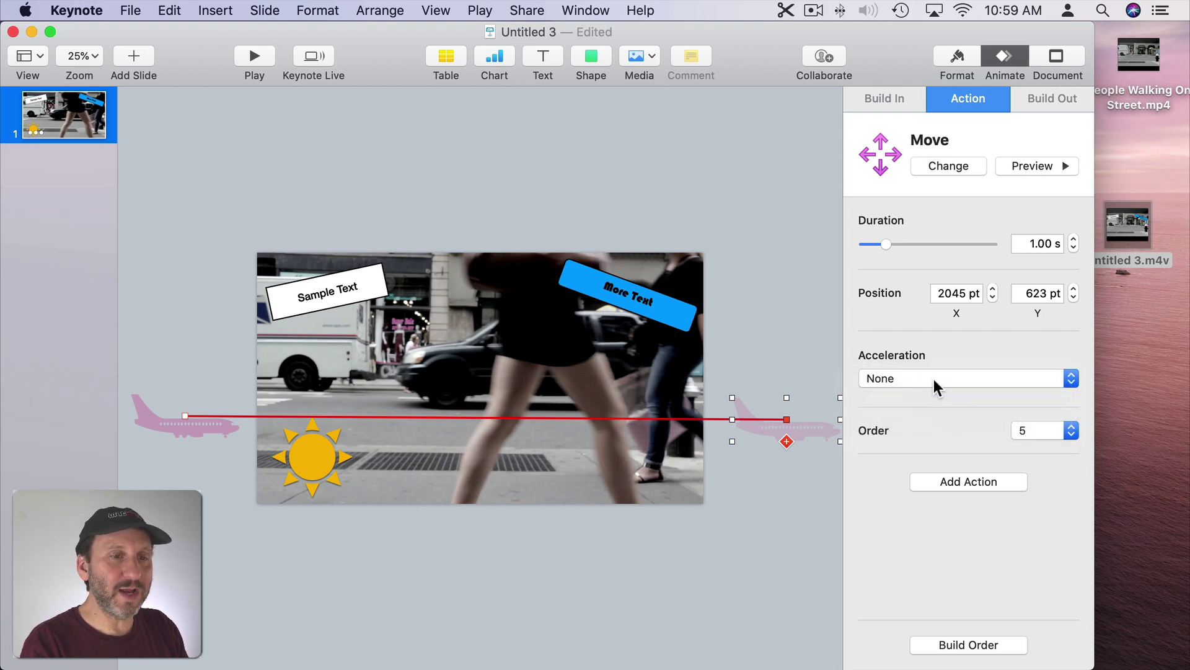
Move the airplane's Move build above More Text in the build order
click(978, 643)
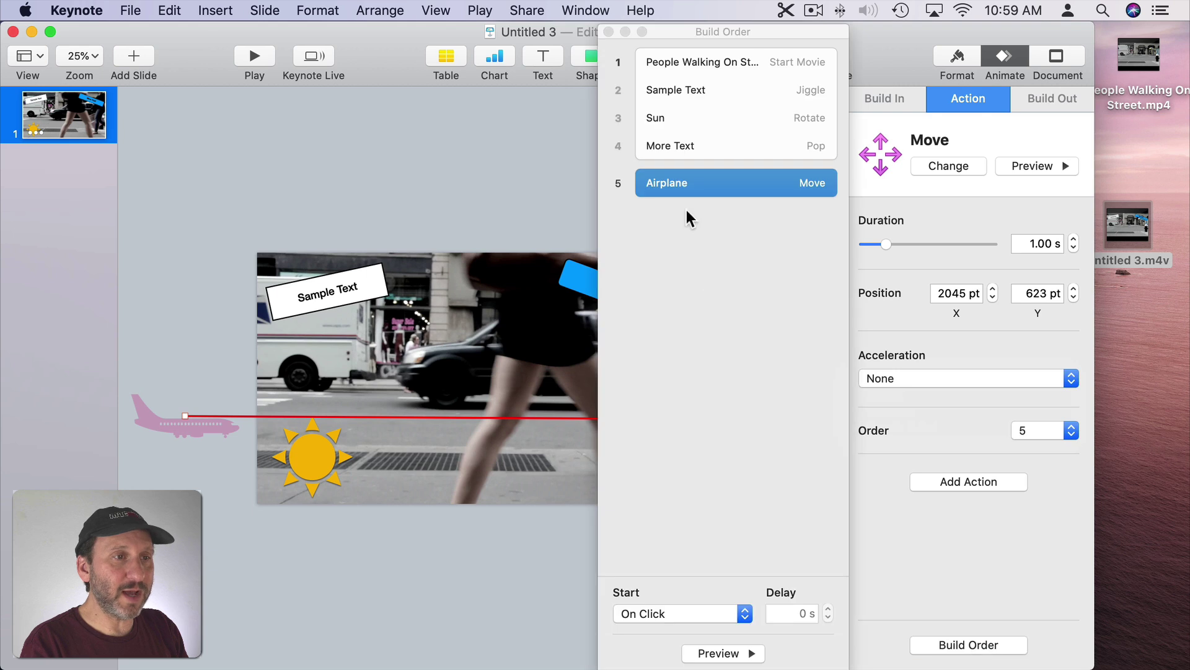
click(672, 612)
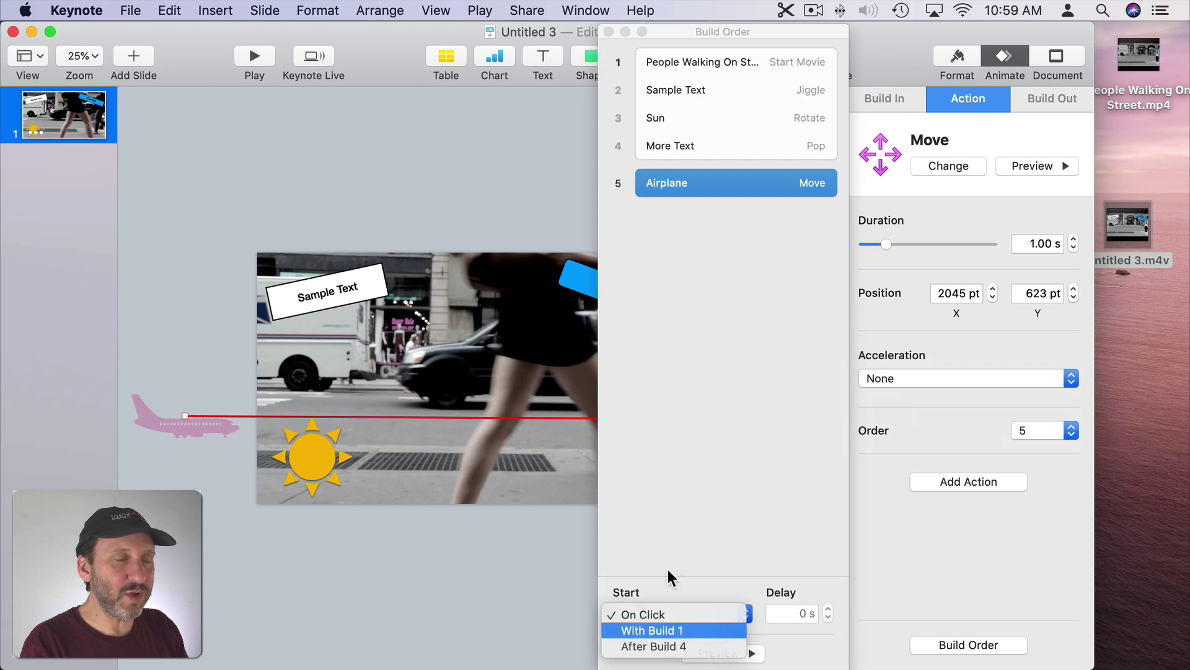
drag(690, 183, 681, 126)
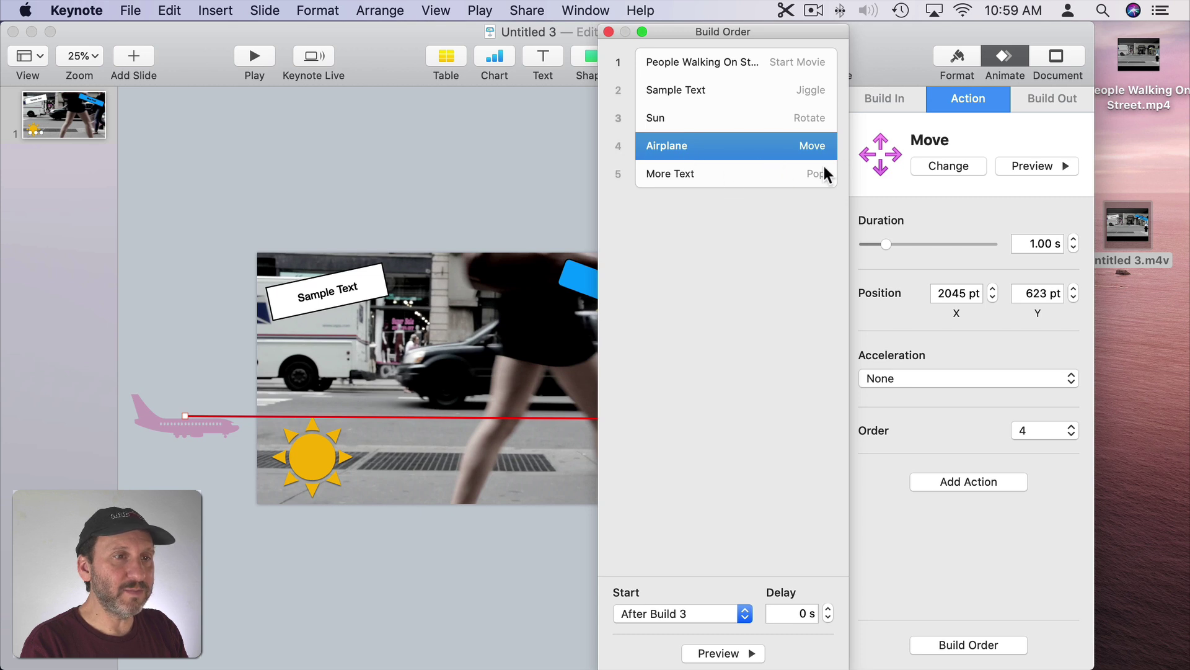
Set the movie's build to start After Transition and review the Sample Text and Sun builds
click(718, 61)
click(670, 612)
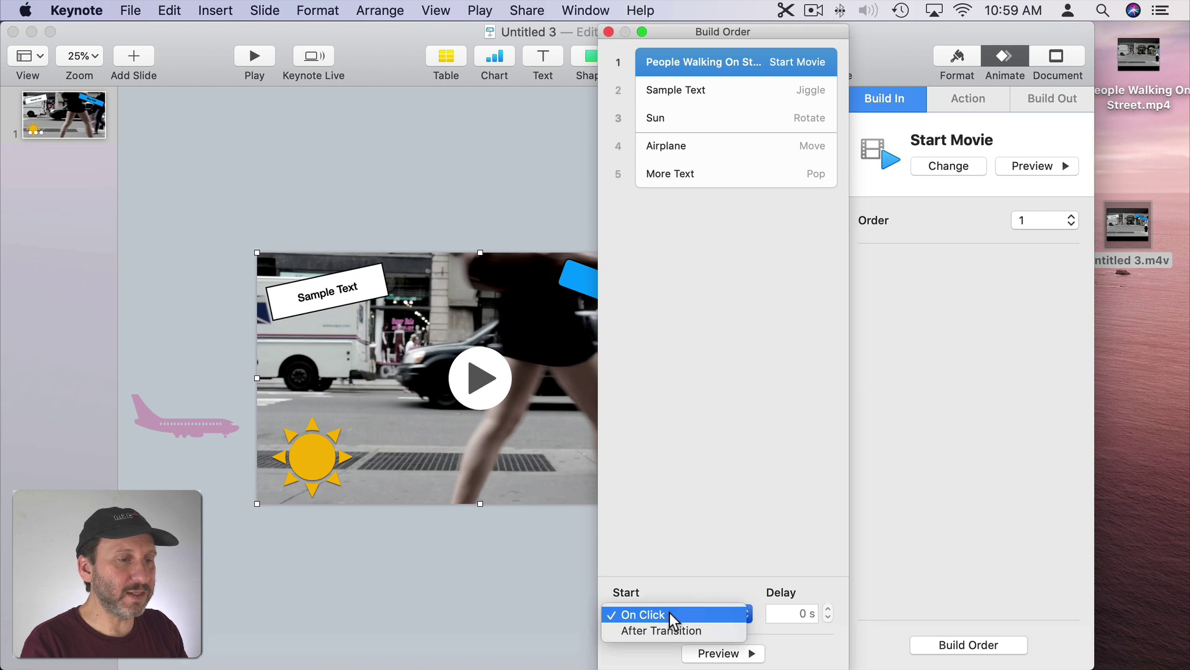
click(668, 630)
click(691, 95)
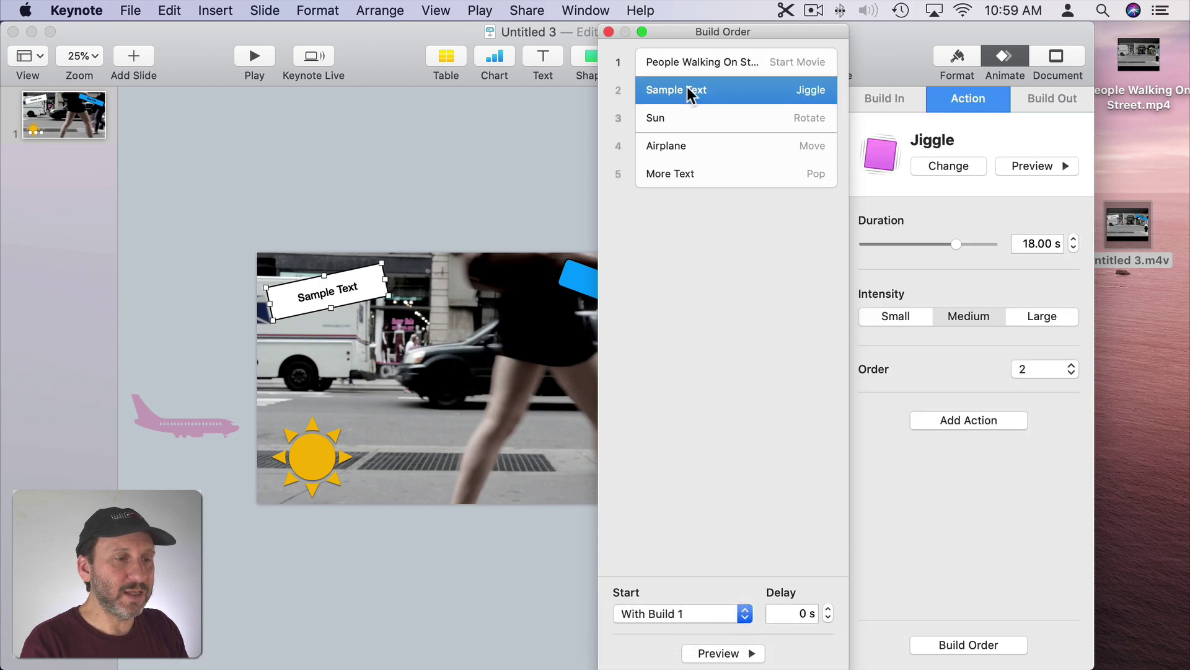
click(682, 119)
Set the airplane's Move build to start With Build 1, then check the More Text build
click(683, 144)
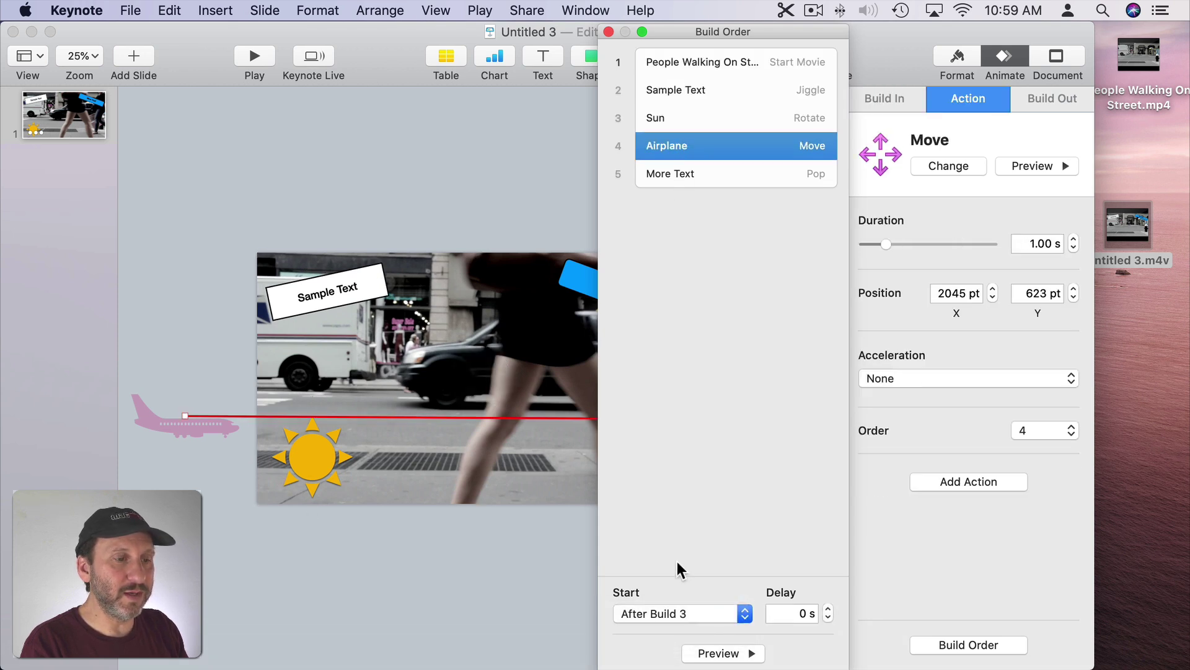
click(671, 617)
click(671, 627)
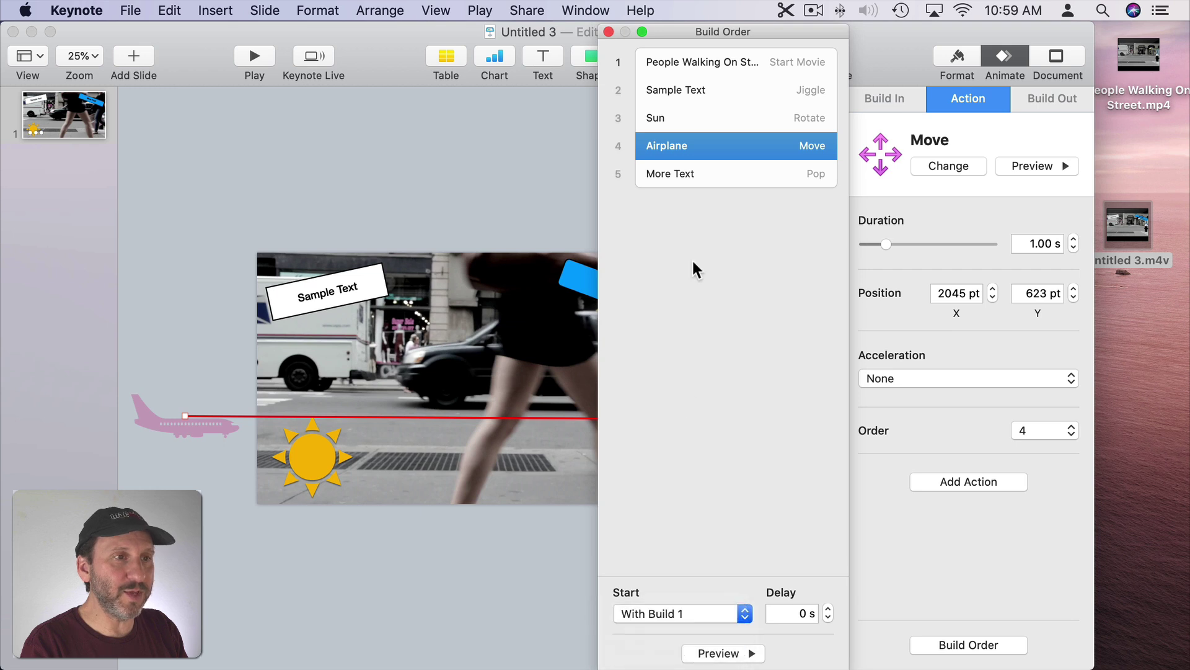
click(689, 175)
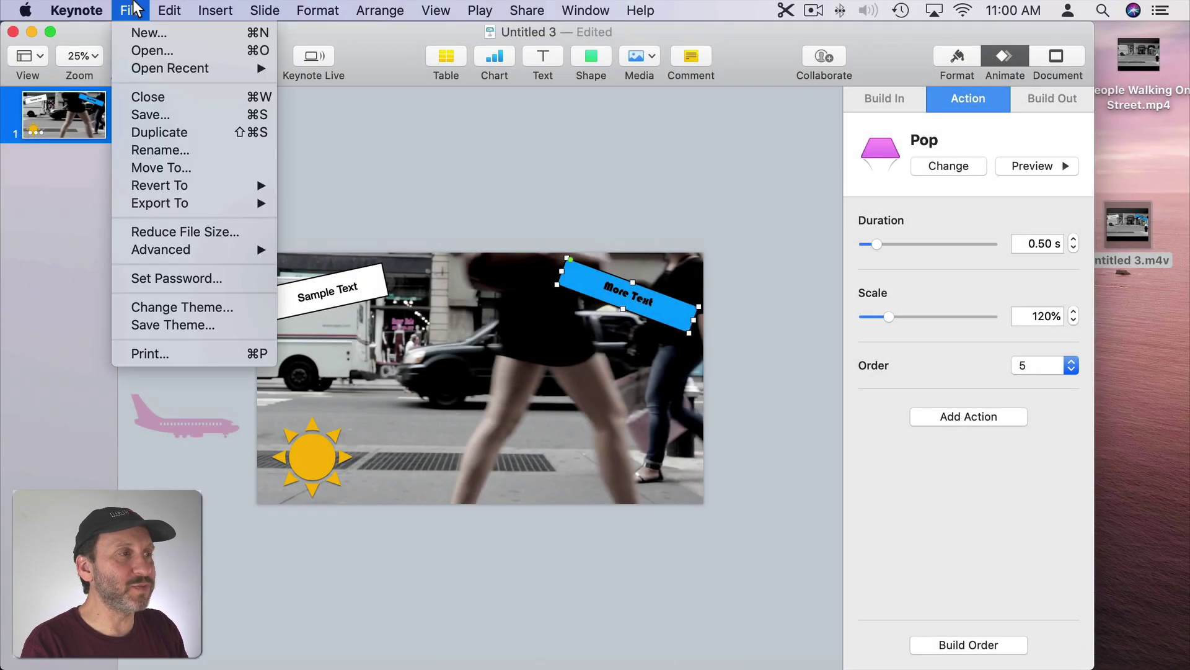
Export the presentation as a 1080p movie with a 0-second next-slide delay
mouse_move(185, 203)
click(341, 238)
click(510, 358)
click(518, 374)
double_click(517, 285)
text(0)
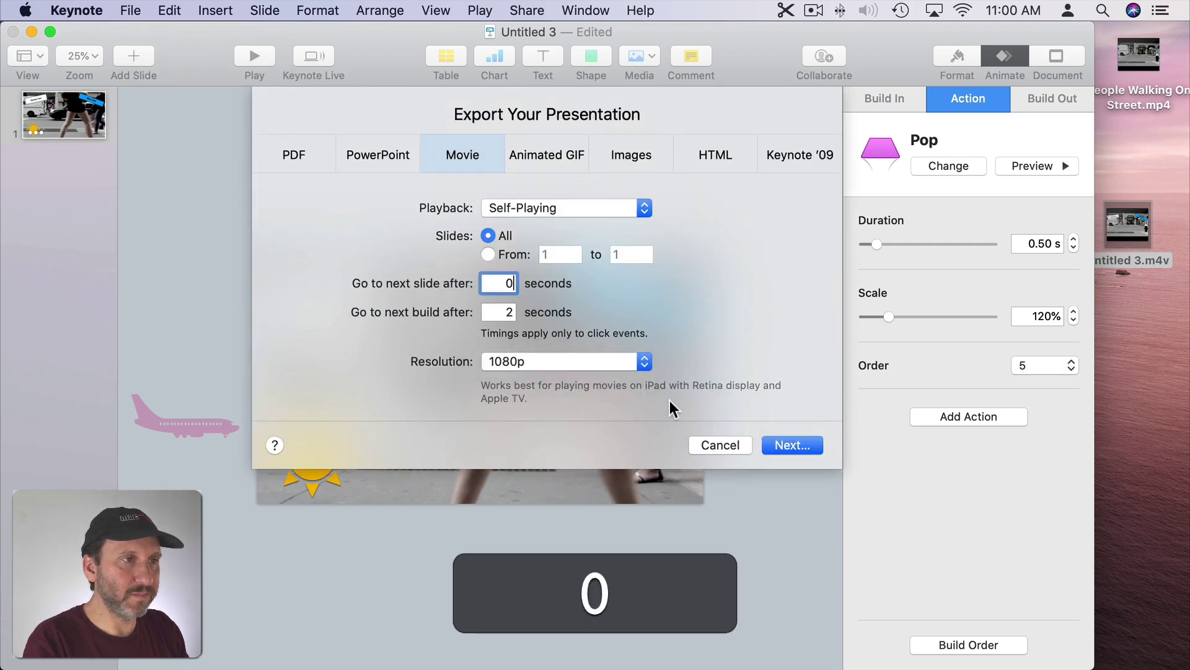
click(792, 444)
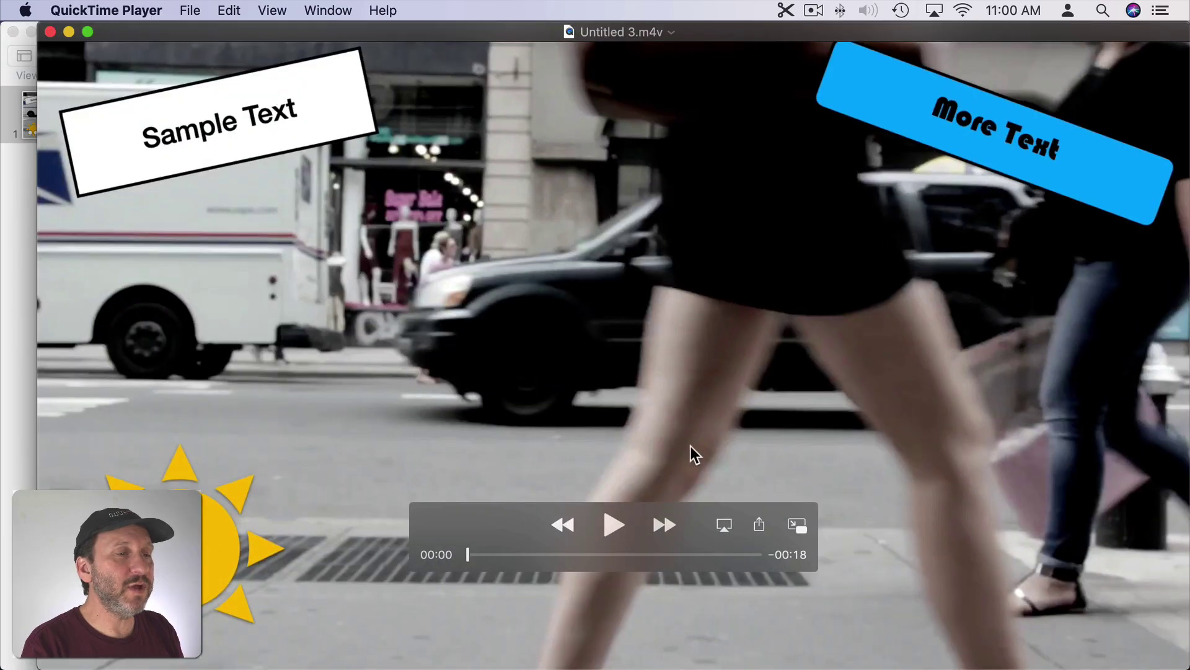
Play the exported Untitled 3 movie in QuickTime Player, then close it
click(612, 525)
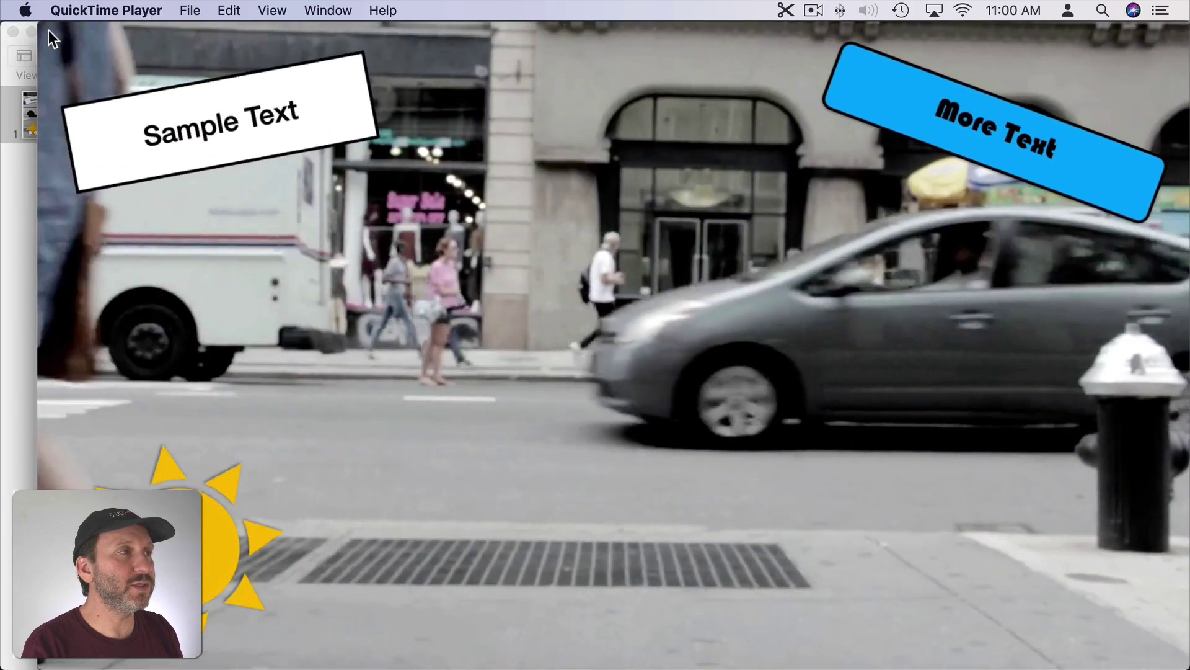
click(49, 32)
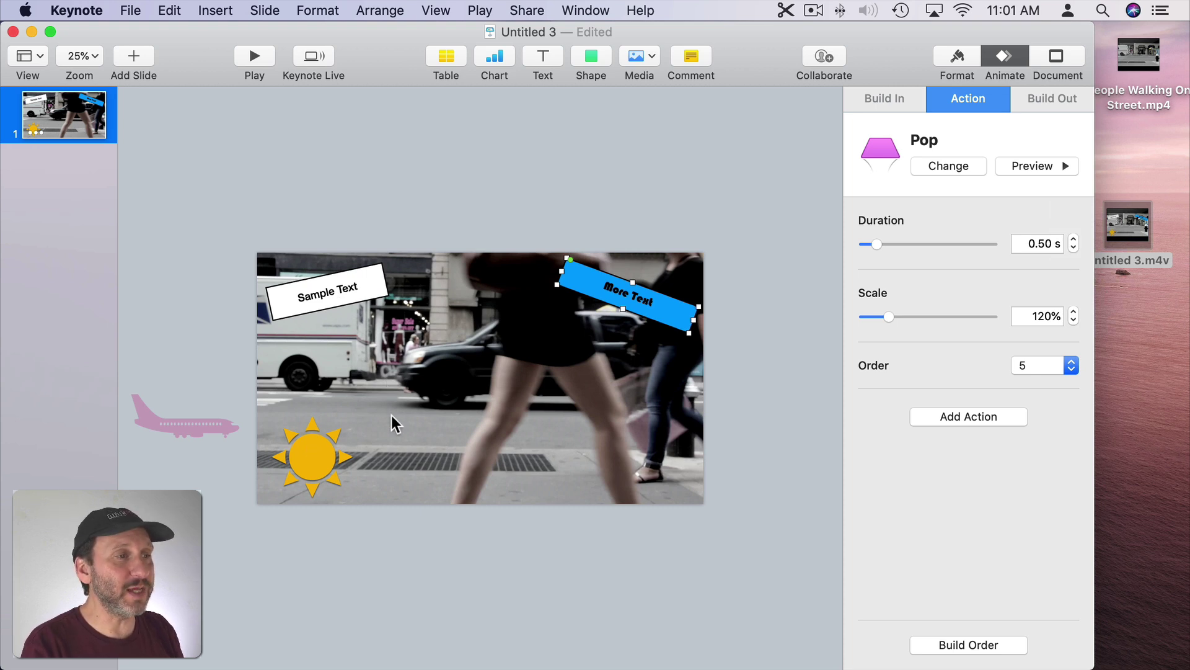
Apply a Pulse action to the street video with an 18-second duration and 18 pulses
click(421, 352)
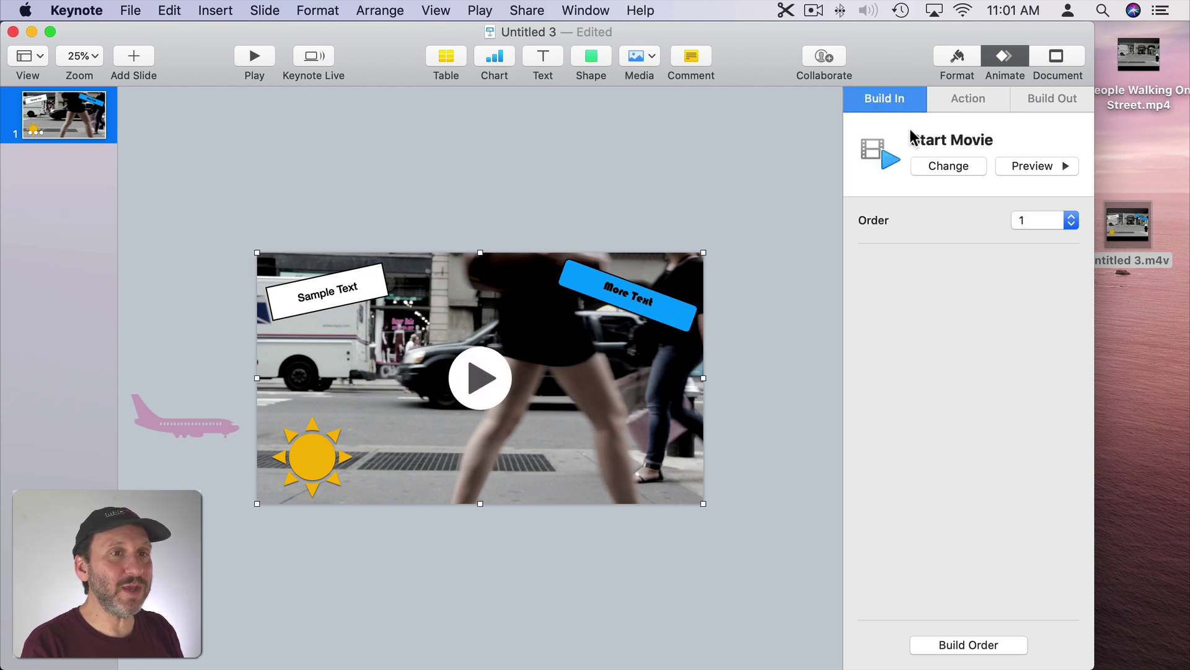
click(973, 99)
click(971, 163)
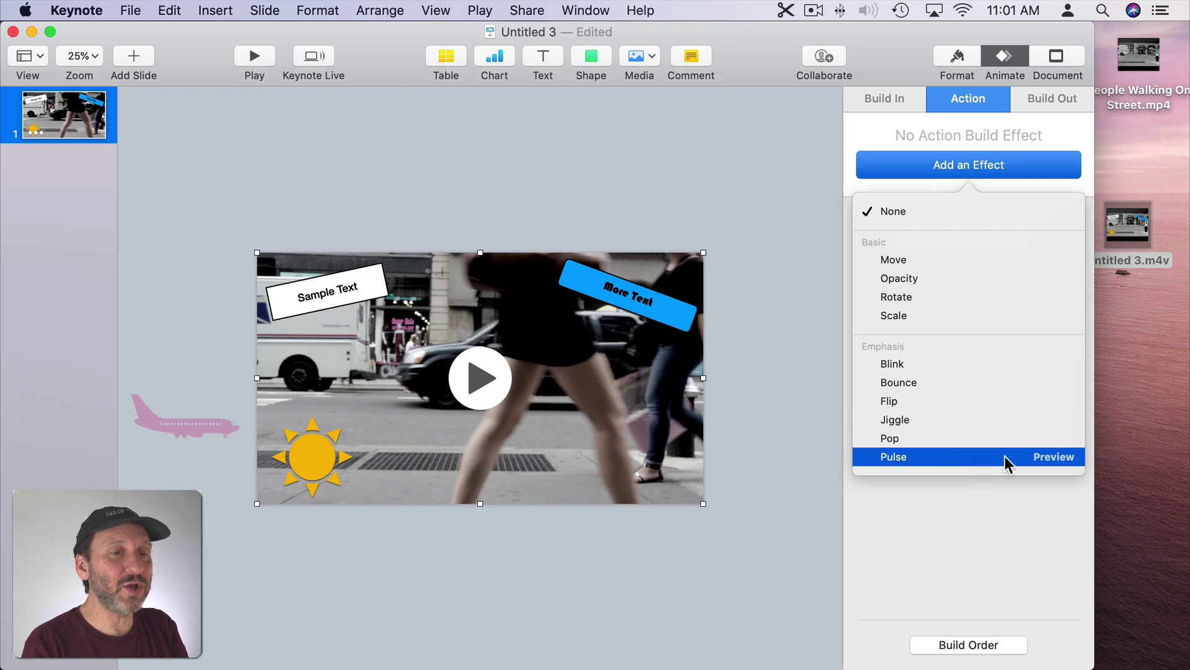
click(1053, 456)
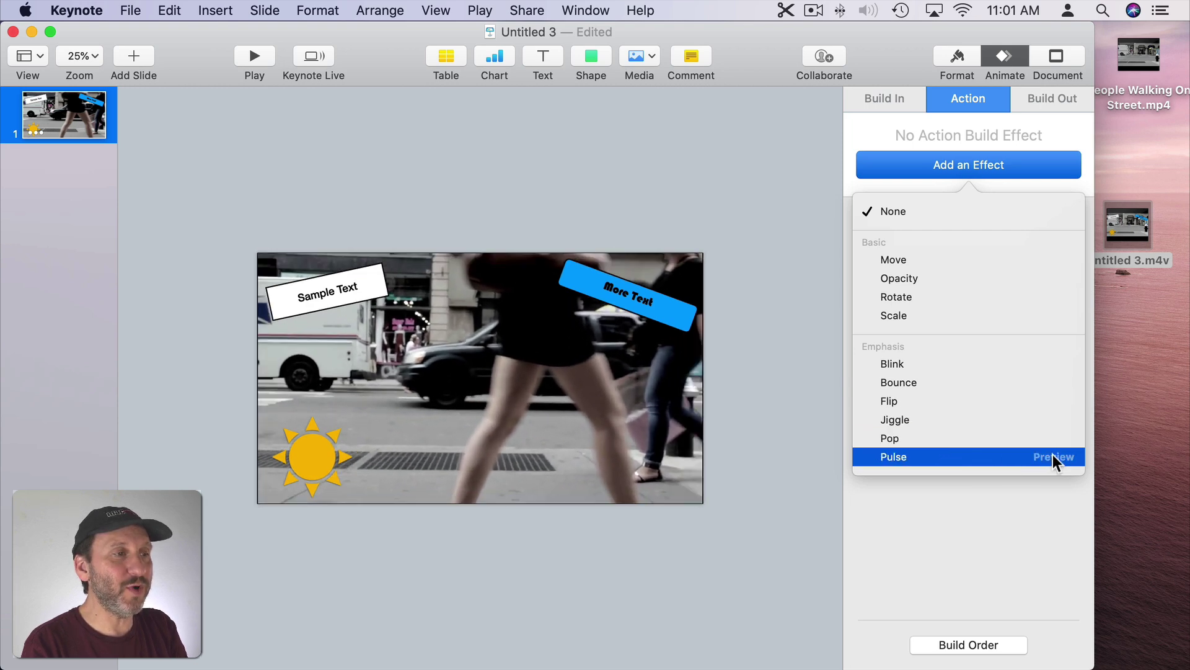
click(960, 456)
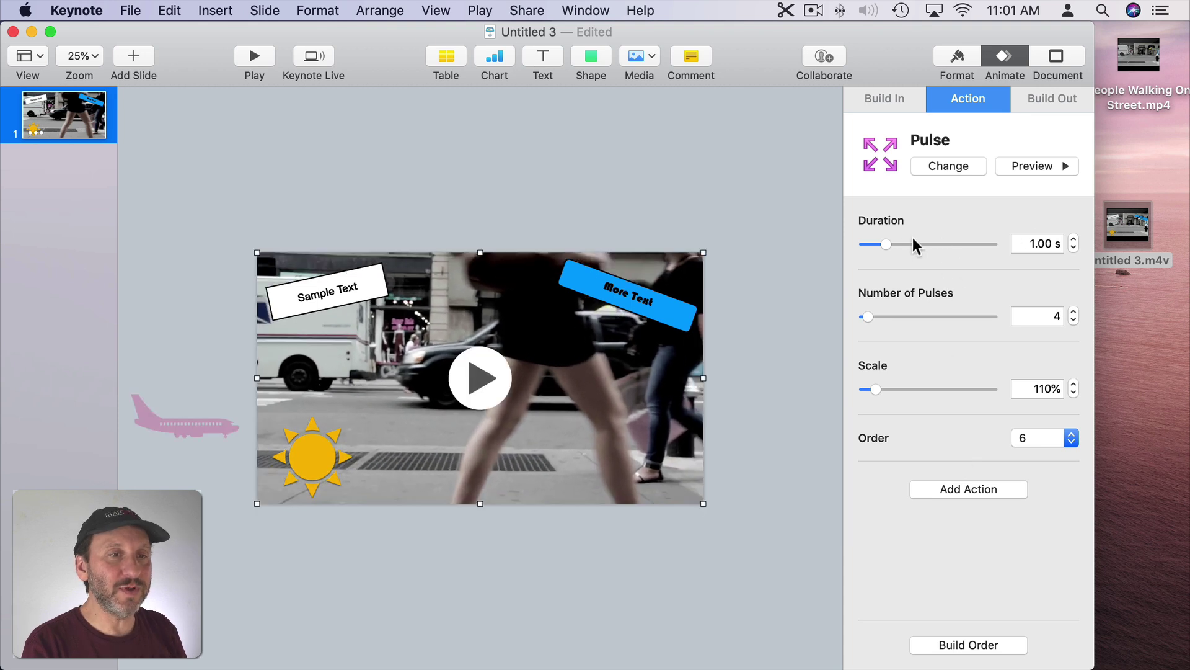
drag(948, 244, 957, 245)
mouse_move(867, 317)
mouse_down()
mouse_move(904, 318)
mouse_move(887, 317)
mouse_up()
Move the video's Pulse build to second place and set the movie to start After Transition
click(969, 645)
drag(704, 211, 697, 82)
click(676, 605)
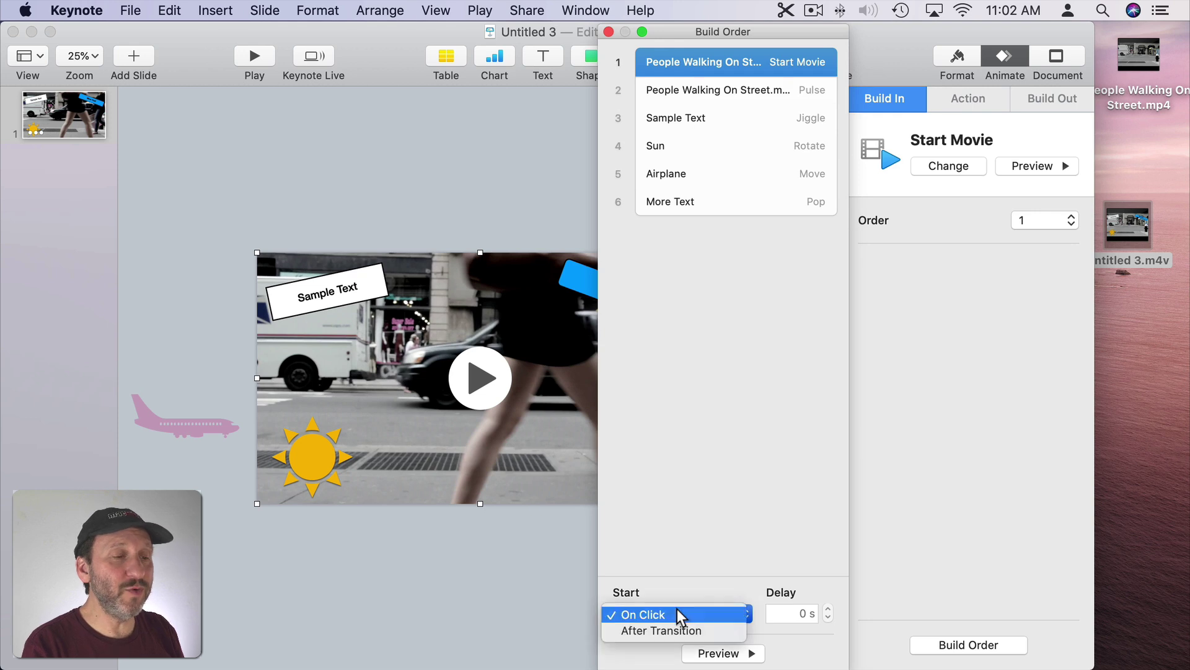
click(683, 630)
Review the Pulse, Sample Text, Sun, Airplane and More Text builds, then close the build list
click(713, 93)
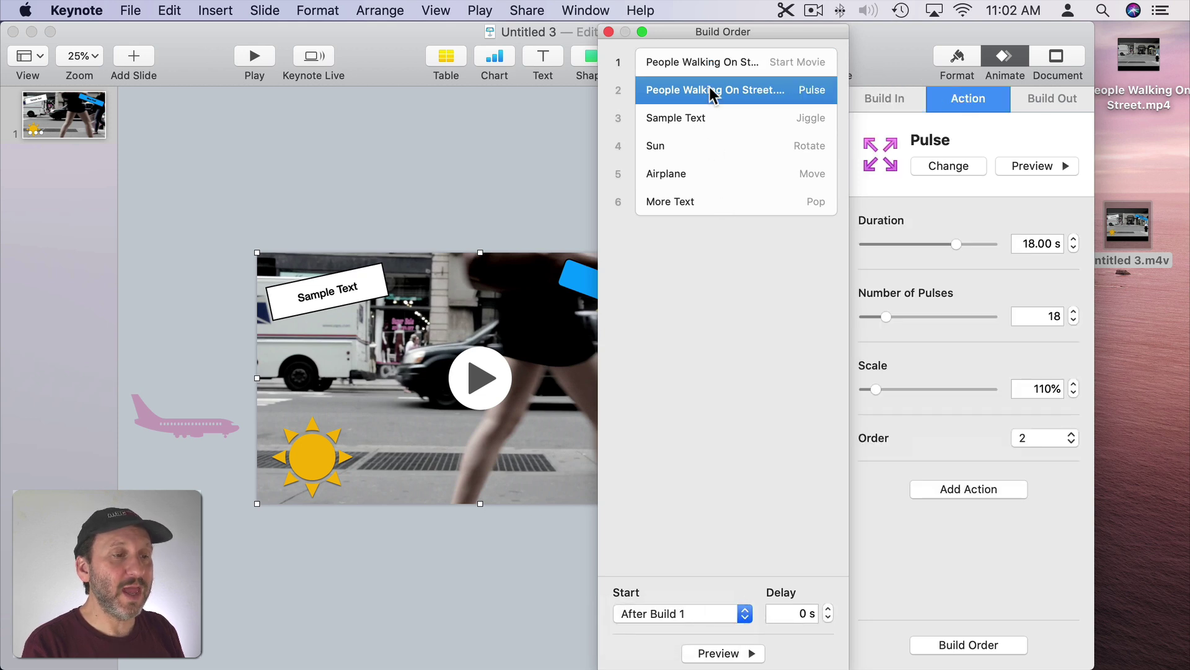
click(674, 612)
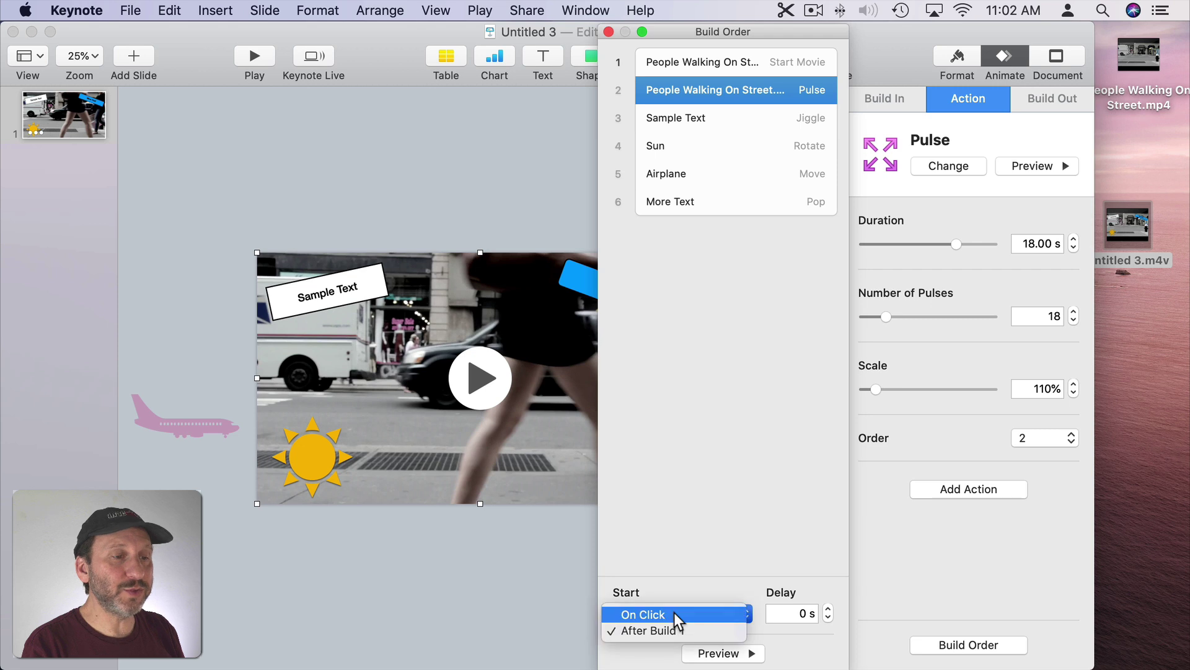
click(699, 124)
click(696, 116)
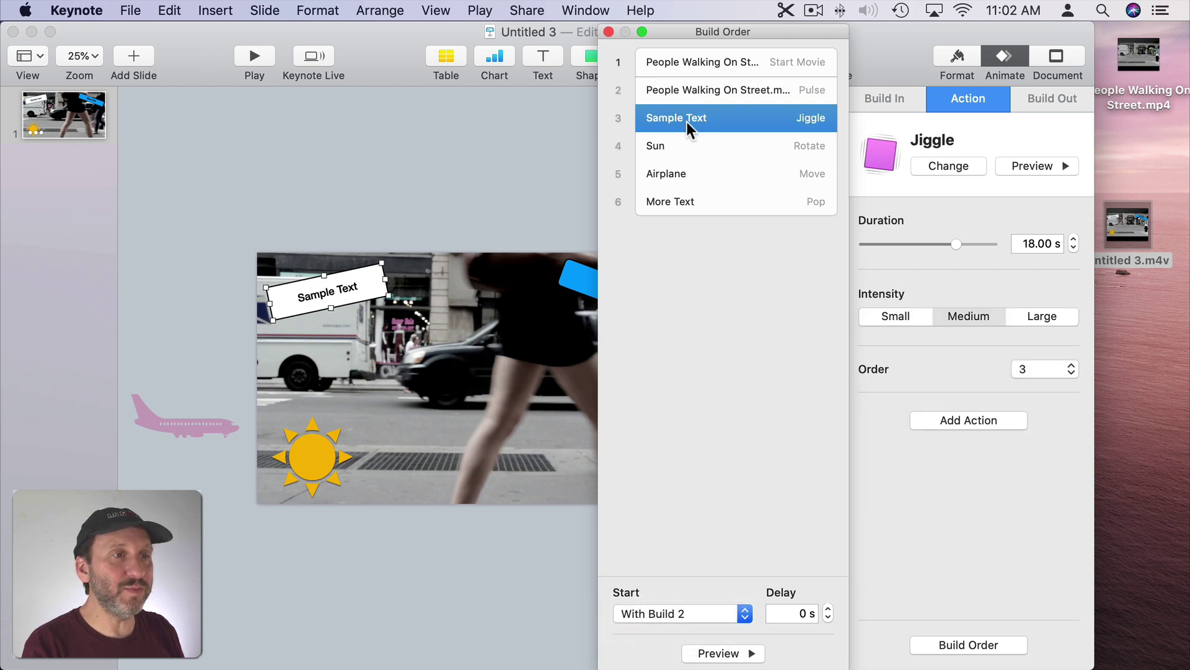
click(678, 143)
click(678, 174)
click(682, 199)
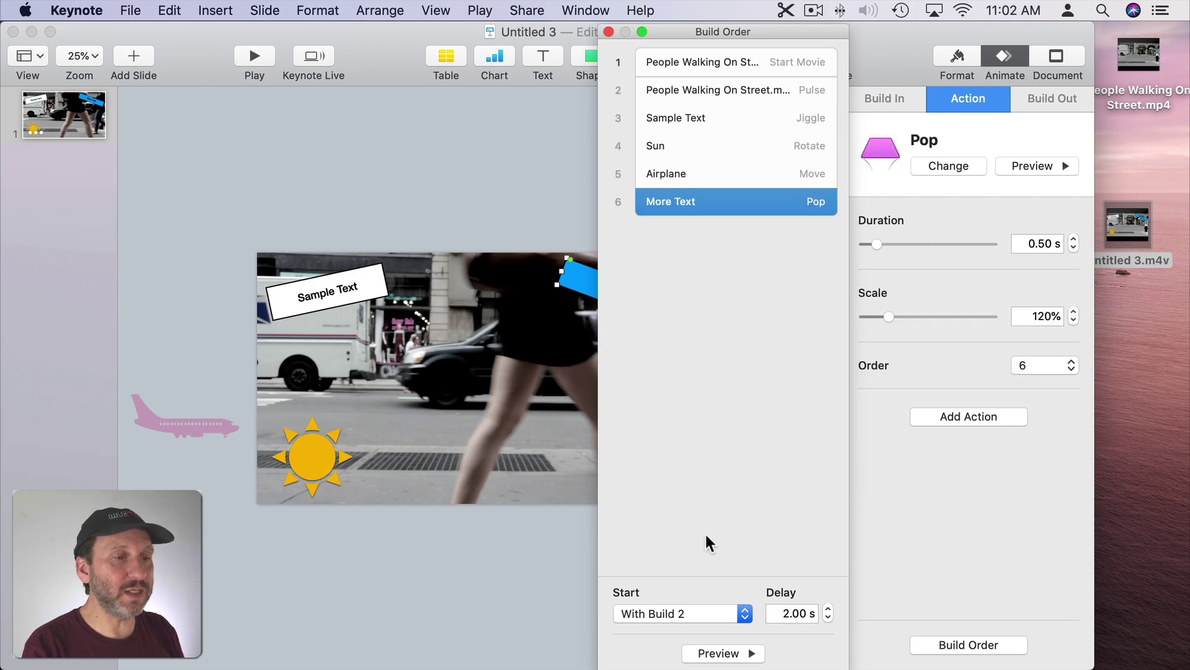
click(608, 32)
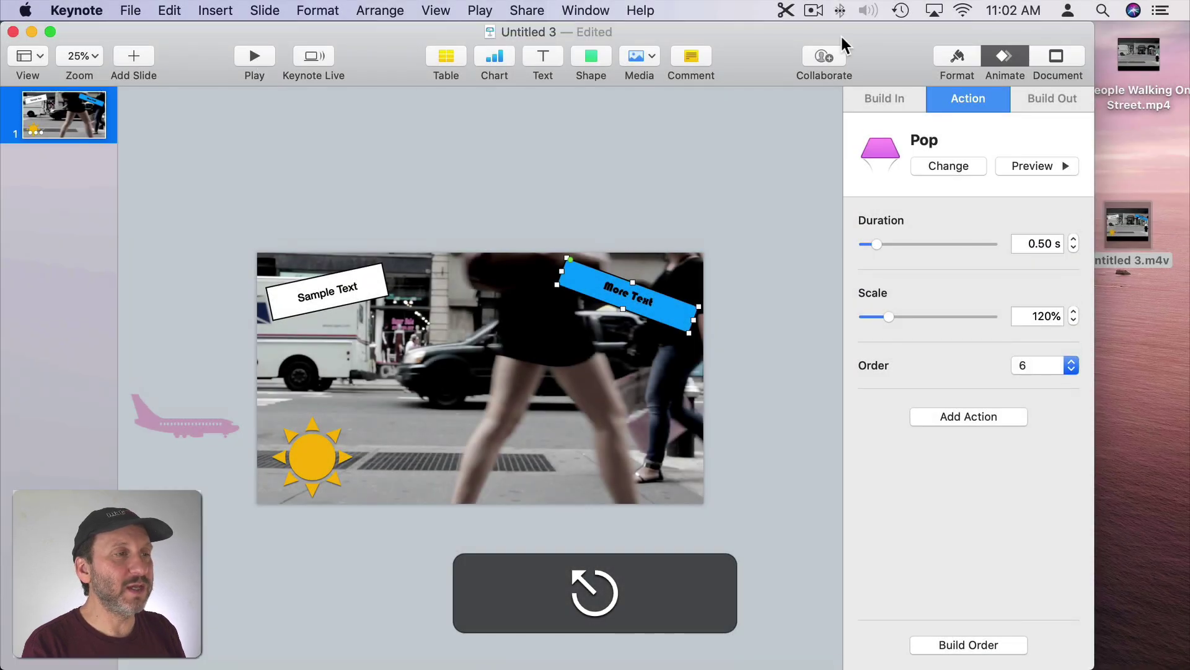
Enlarge the street video past the slide edges from its top-left corner, then preview the animations
click(382, 314)
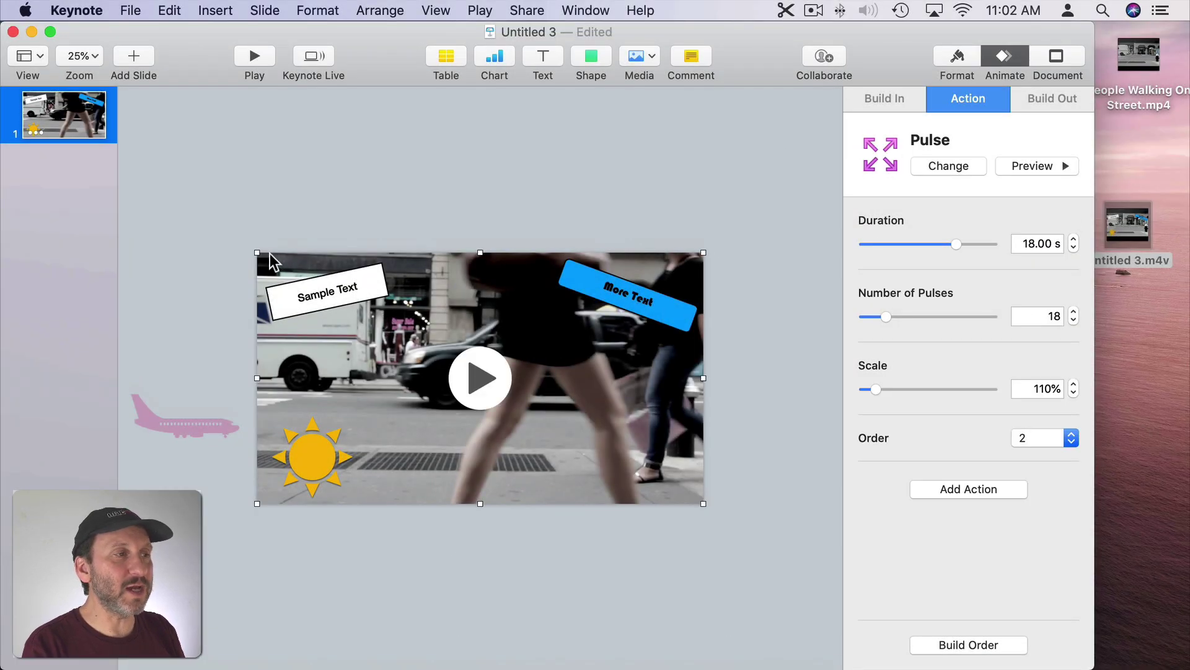
drag(268, 253, 212, 227)
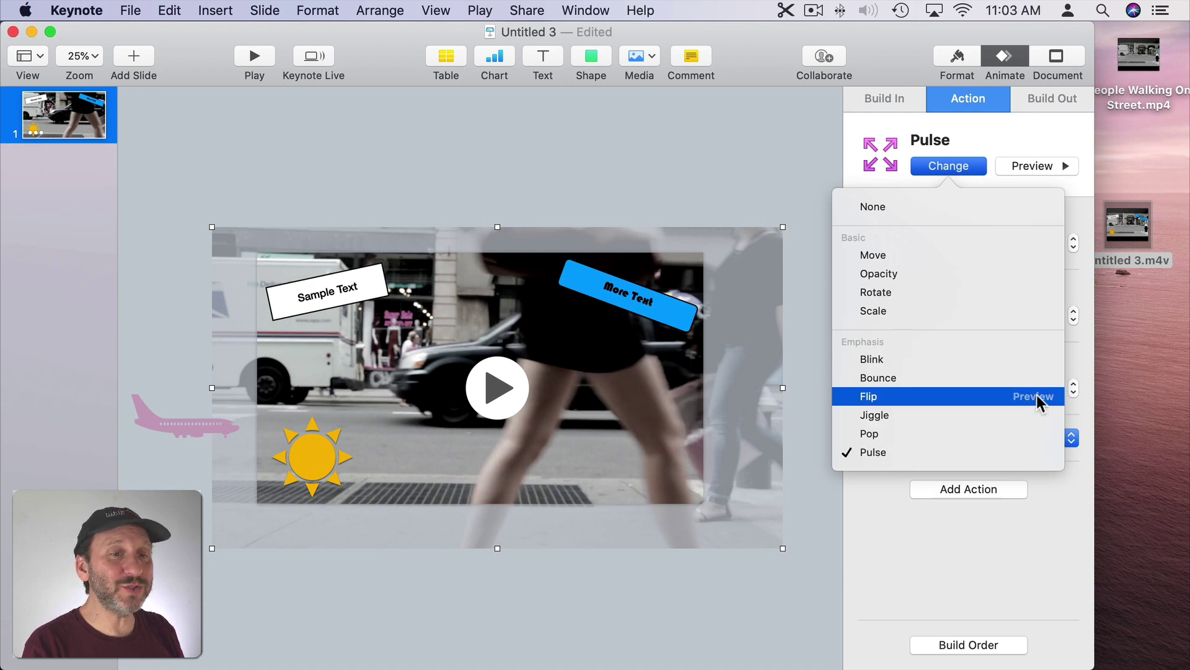
click(1032, 395)
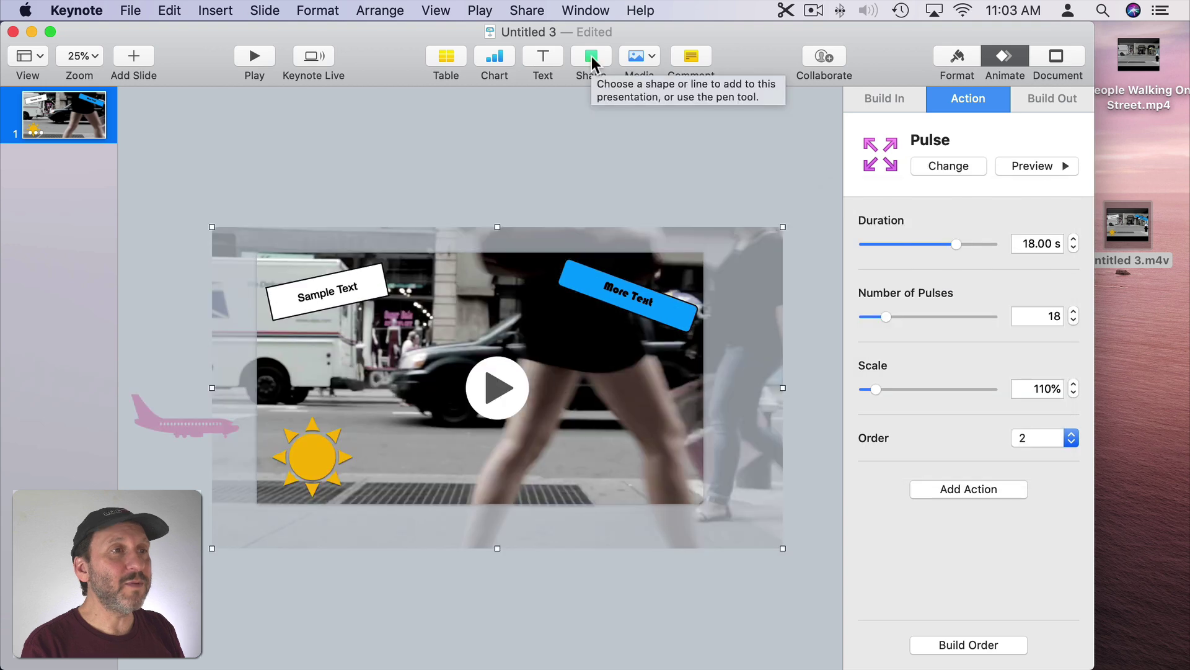
Insert a basic square from the shape library and stretch it over the slide
click(592, 59)
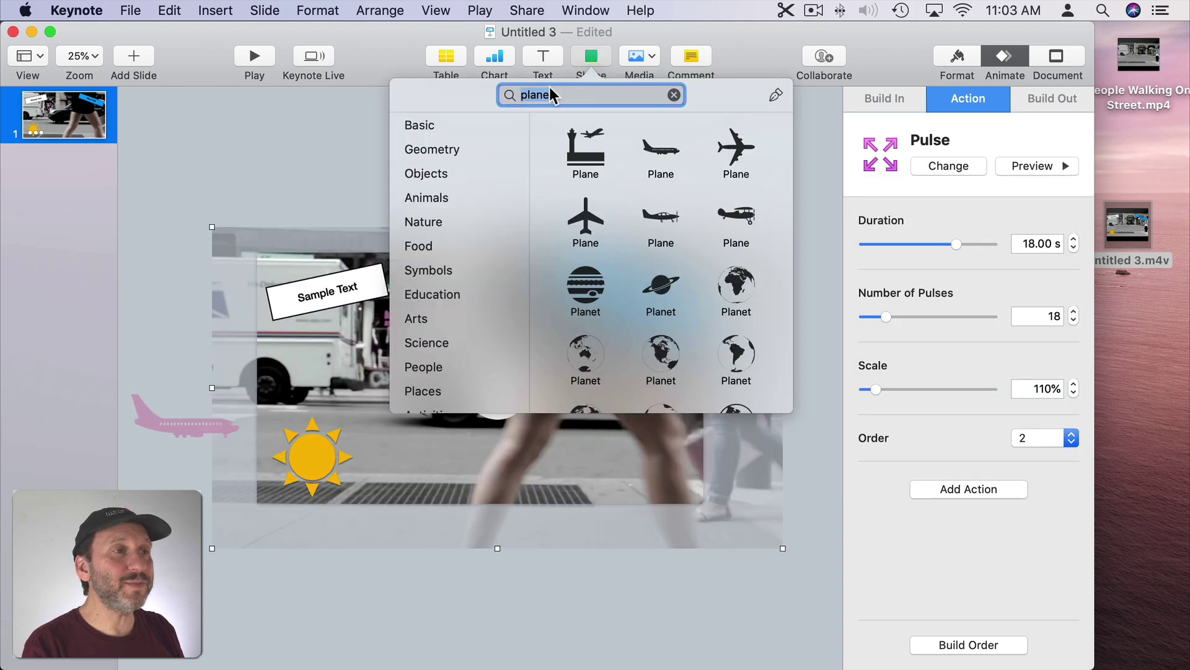
click(674, 95)
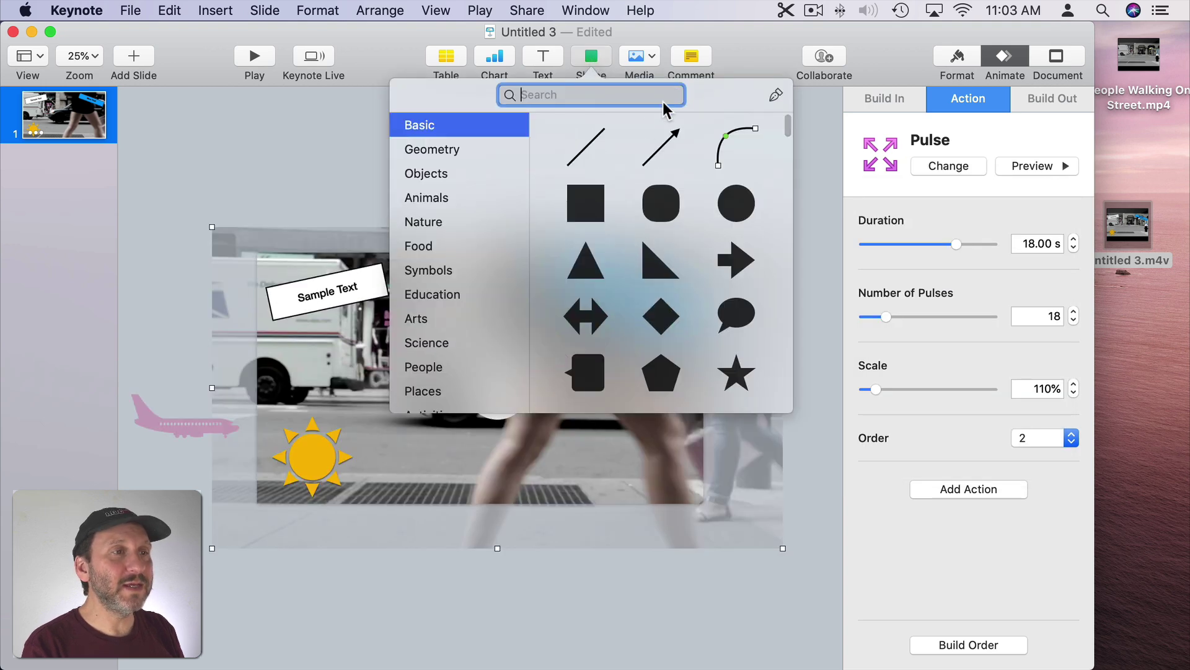
click(592, 207)
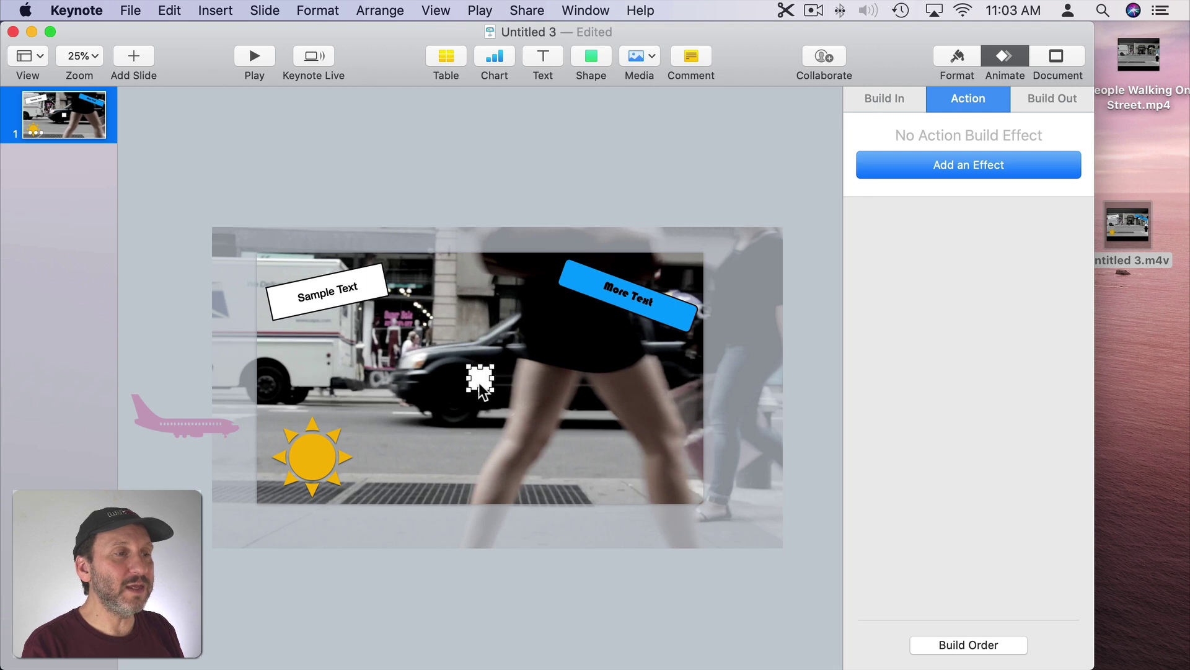
drag(480, 382, 701, 502)
Give the square an Advanced Gradient Fill and add a middle colour stop
click(958, 57)
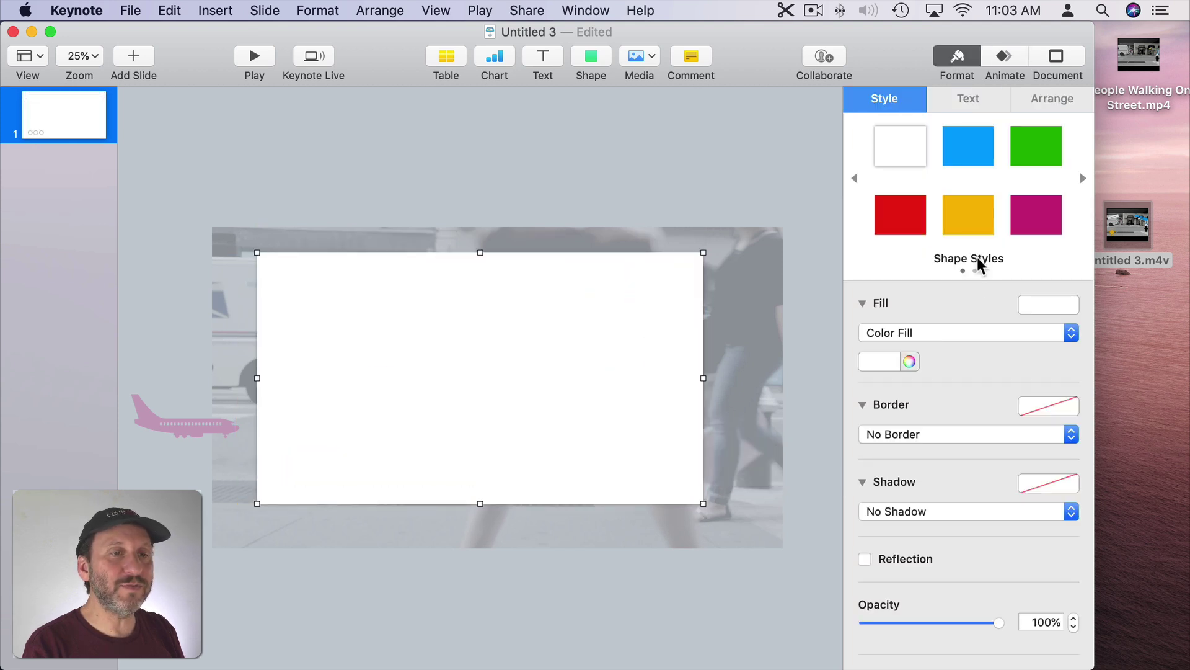
click(936, 335)
click(922, 366)
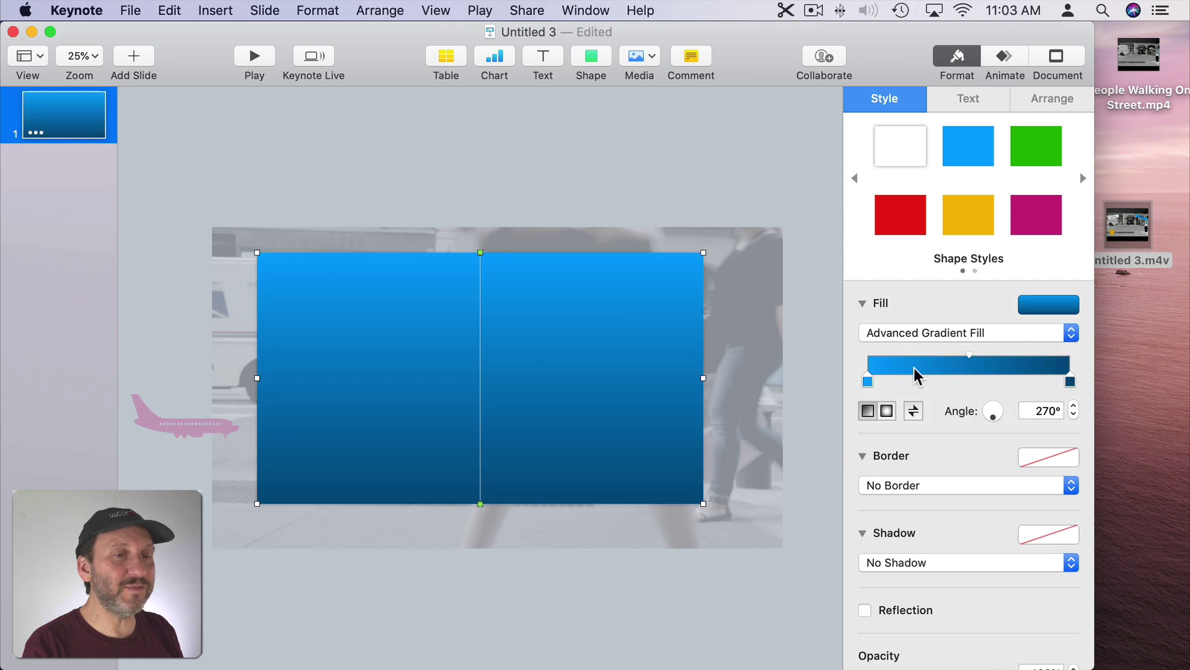
drag(1070, 380, 963, 384)
click(1070, 381)
drag(964, 381, 969, 383)
Make both end stops 0% opacity and the middle stop bright blue
double_click(868, 382)
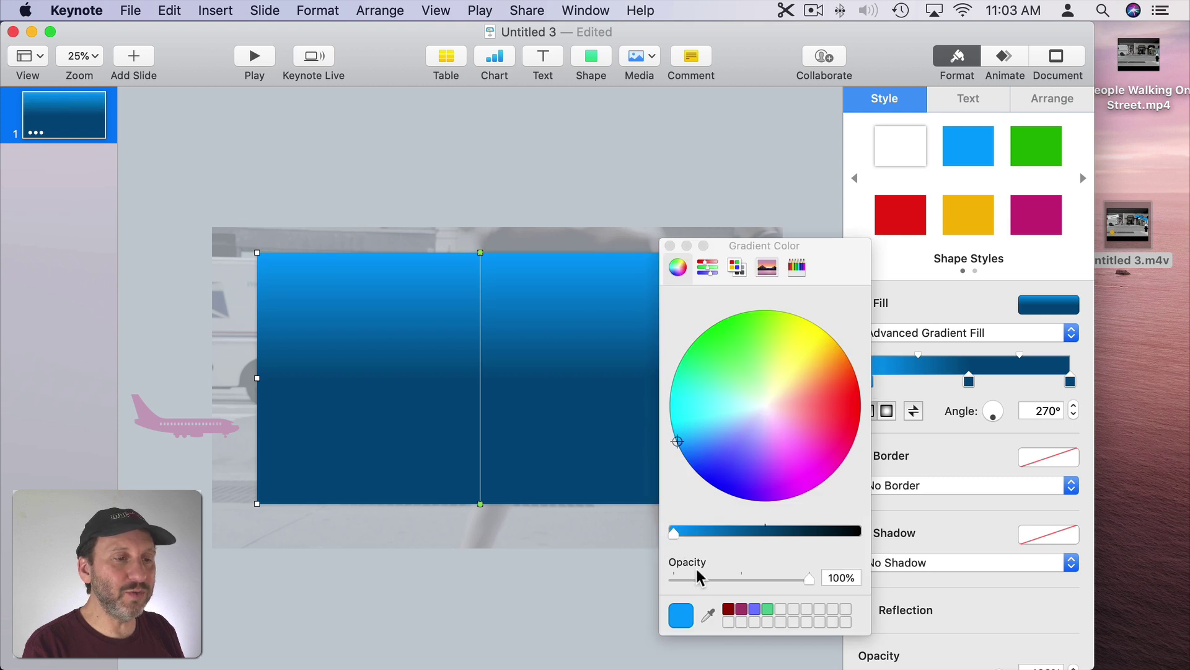
drag(809, 578, 657, 571)
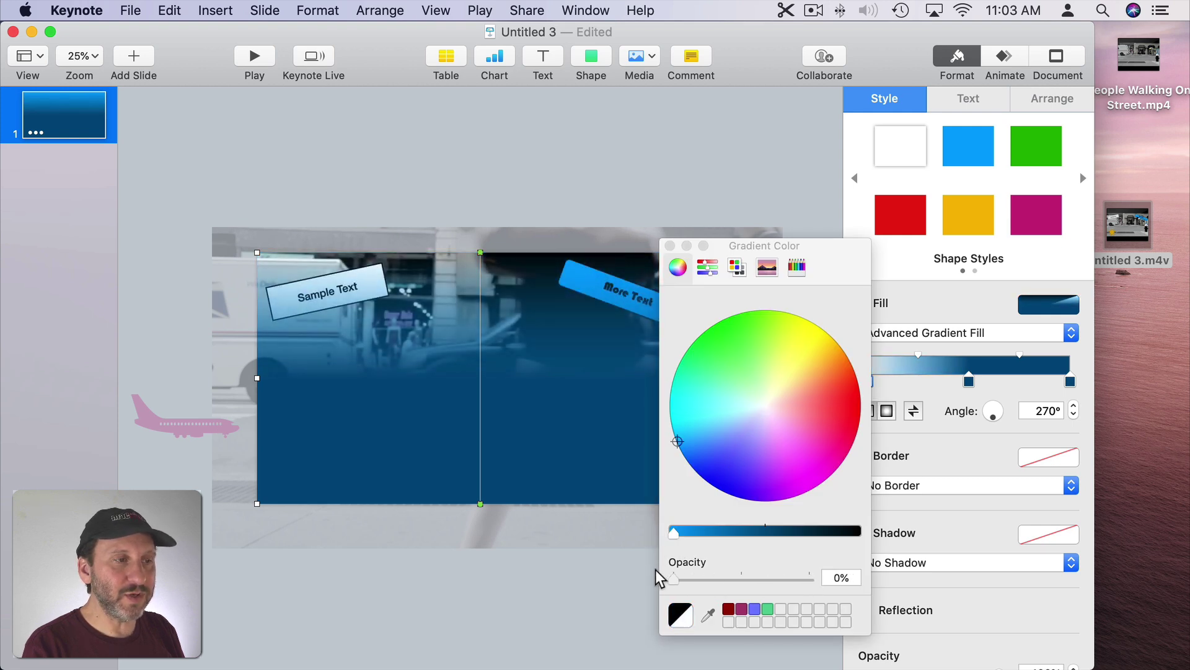
click(670, 246)
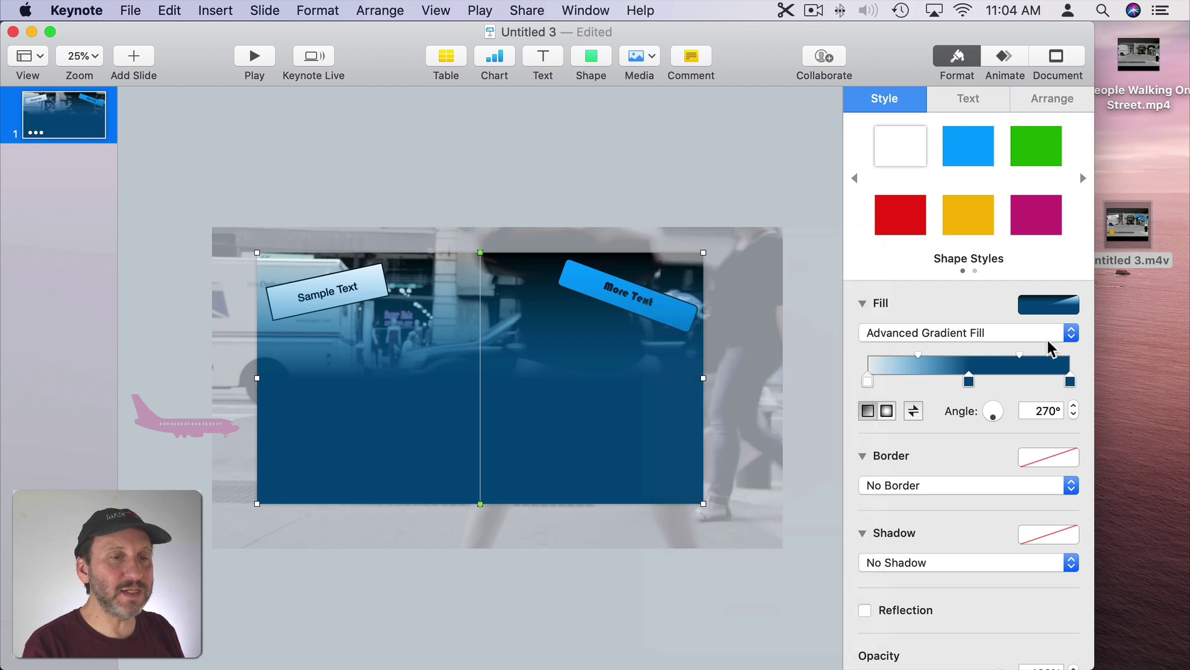
double_click(1070, 381)
drag(764, 534, 638, 539)
drag(744, 582, 651, 584)
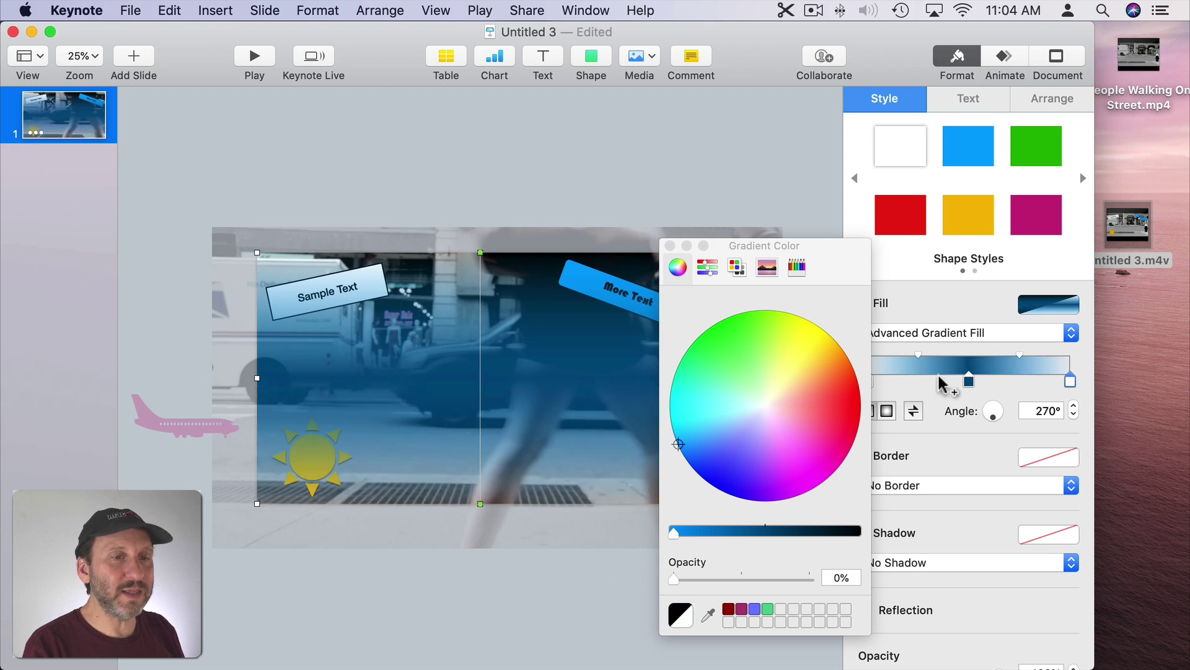
click(969, 382)
drag(765, 533, 662, 523)
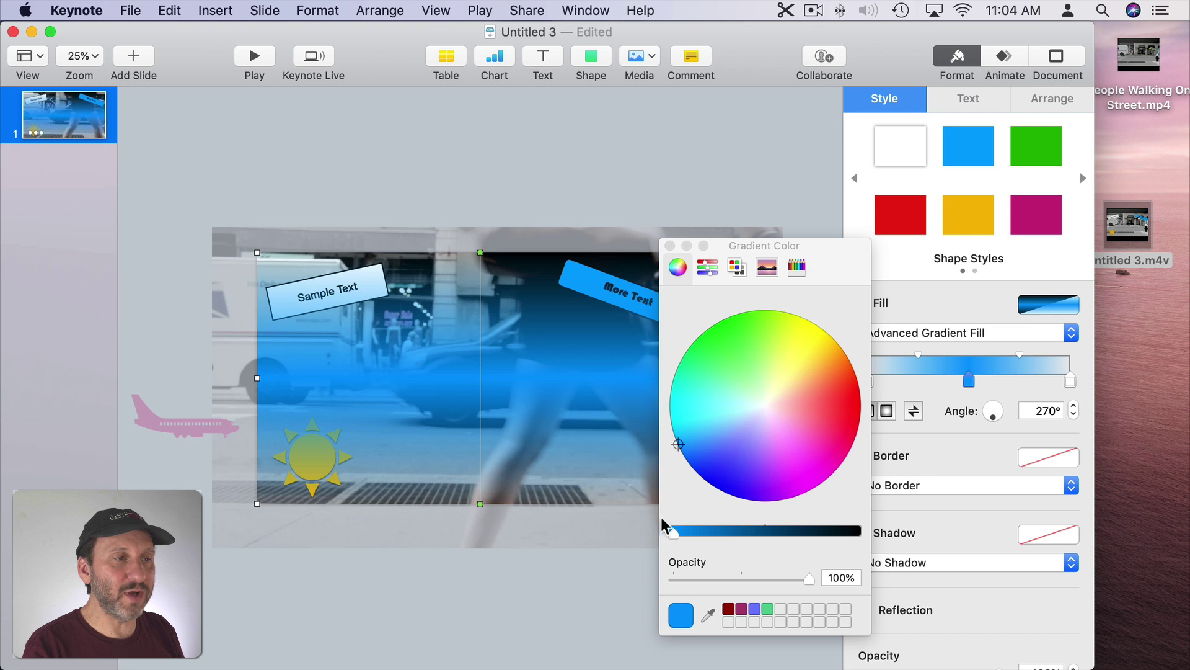
click(670, 246)
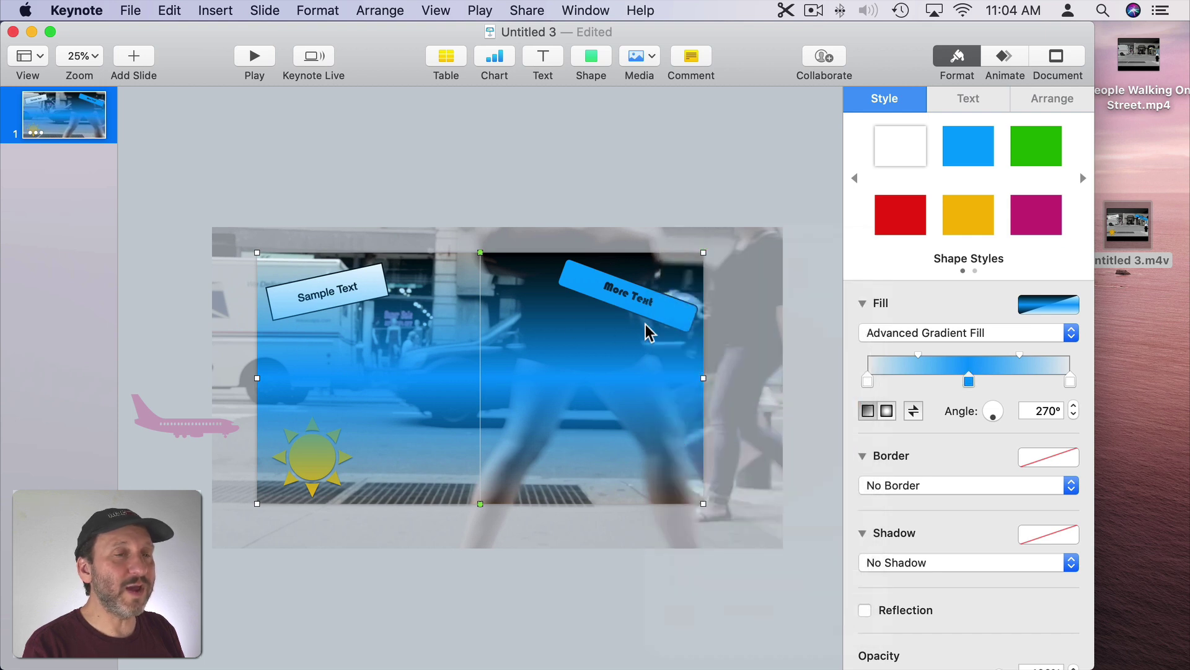
Add a Rotate action effect to the gradient rectangle
click(999, 57)
click(970, 171)
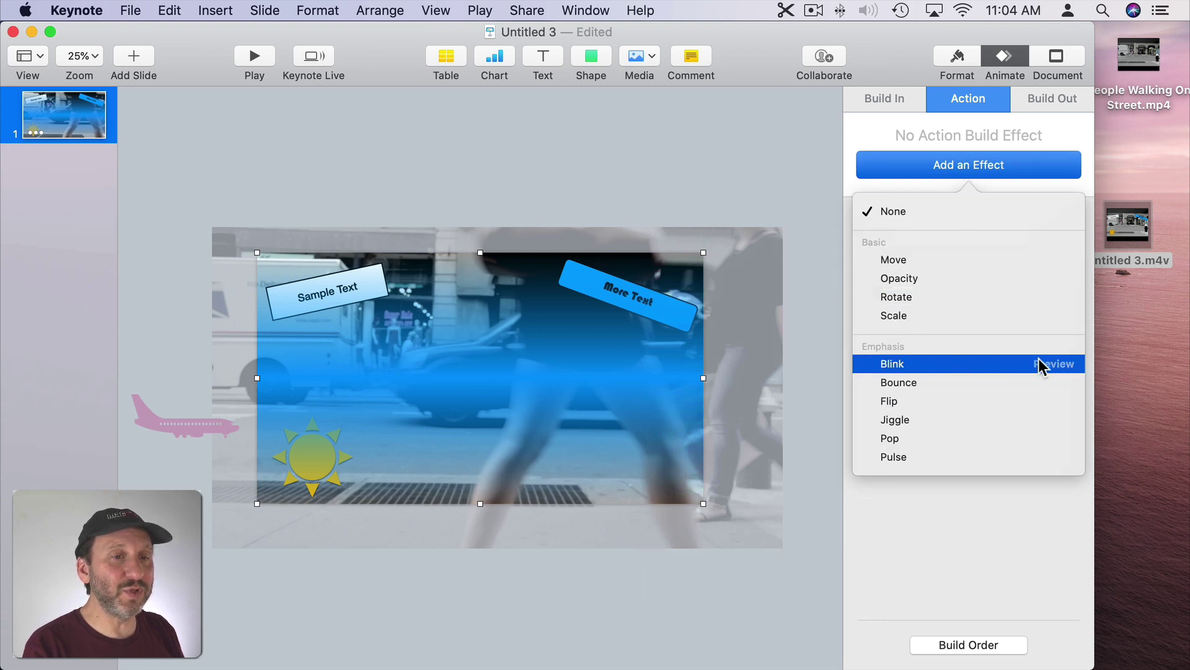
click(1052, 364)
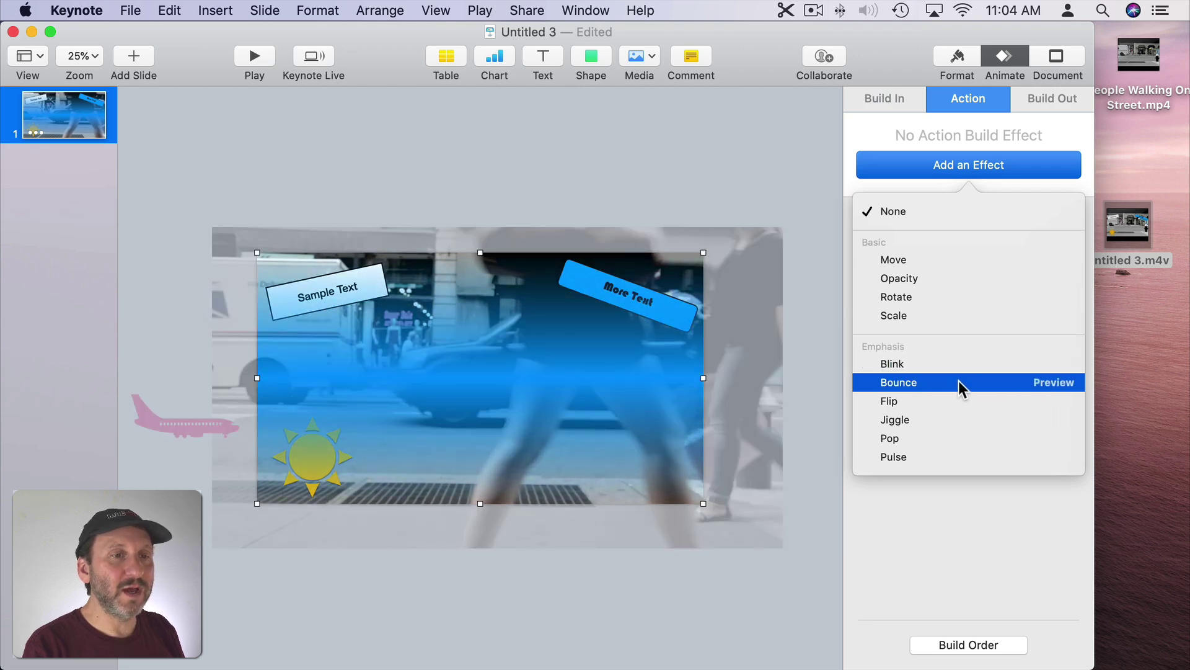
click(932, 296)
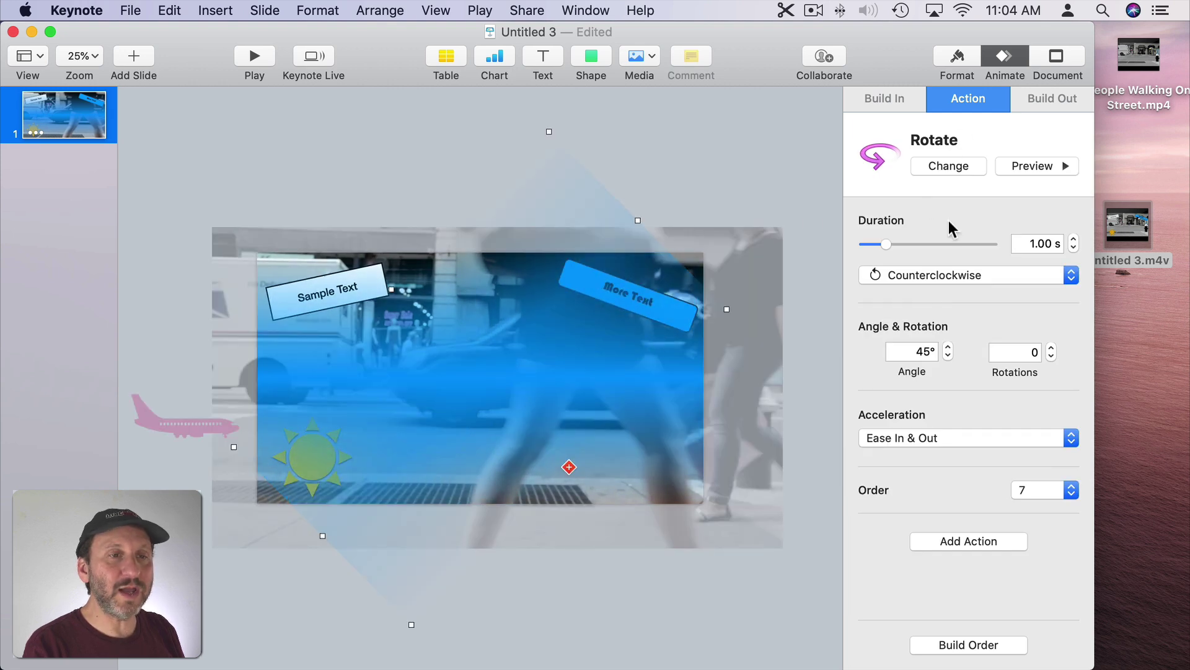
Set the Rotate action to 18 rotations, 18 s duration, no acceleration, and preview it
click(1015, 355)
text(18)
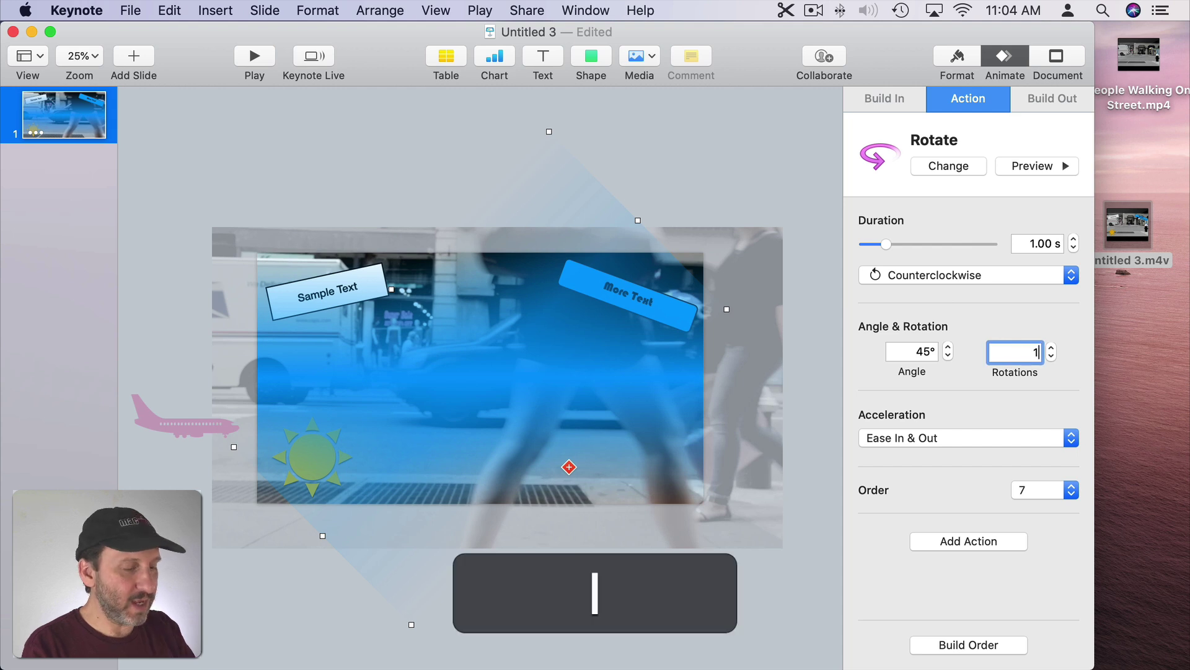
click(1047, 243)
text(18)
key(Tab)
click(908, 436)
click(905, 438)
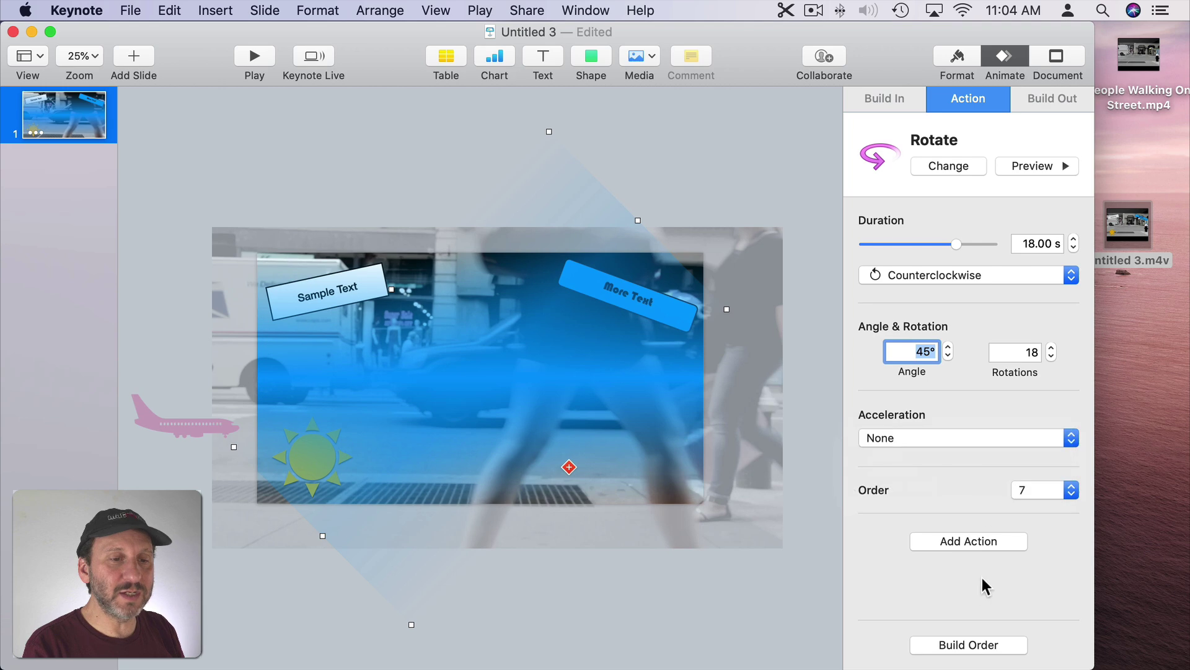
click(1033, 166)
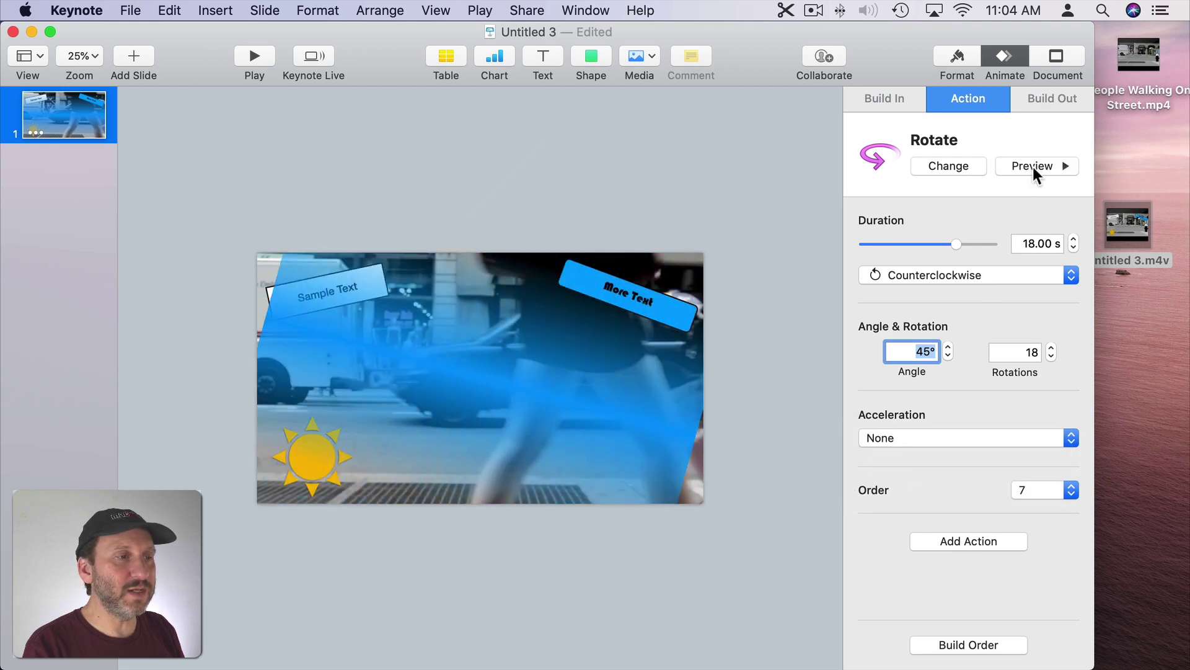
Stretch the gradient rectangle's top, left and bottom edges far past the slide, then preview the spin
click(533, 368)
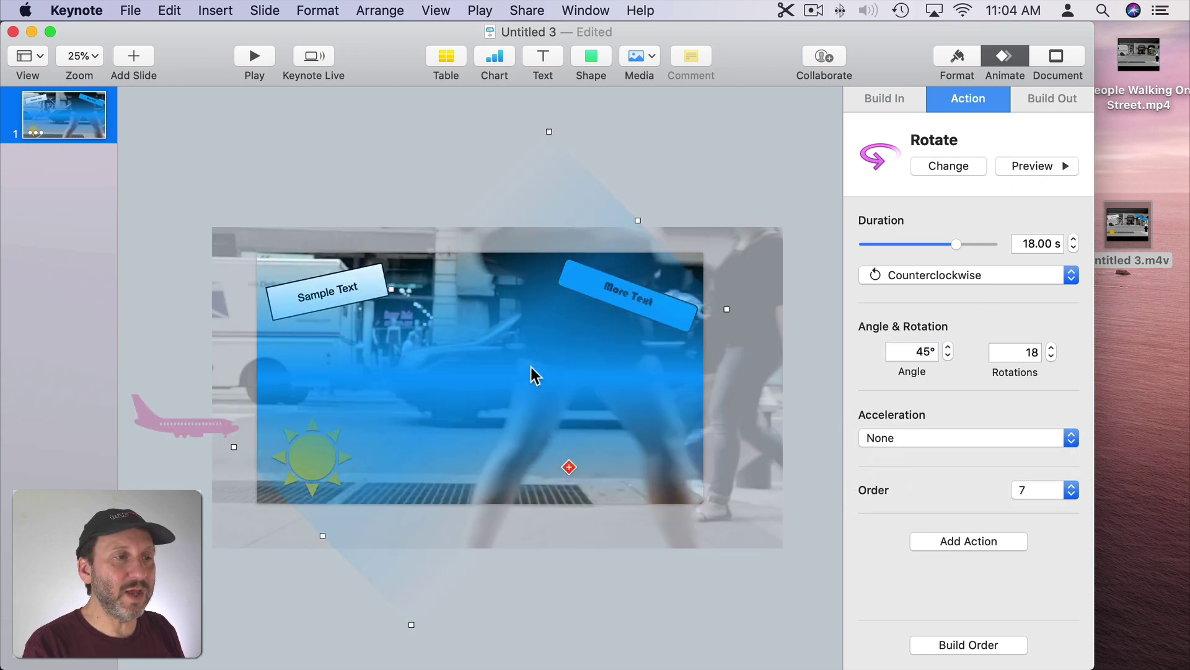
click(697, 165)
click(495, 353)
drag(479, 250, 480, 112)
drag(255, 308, 98, 317)
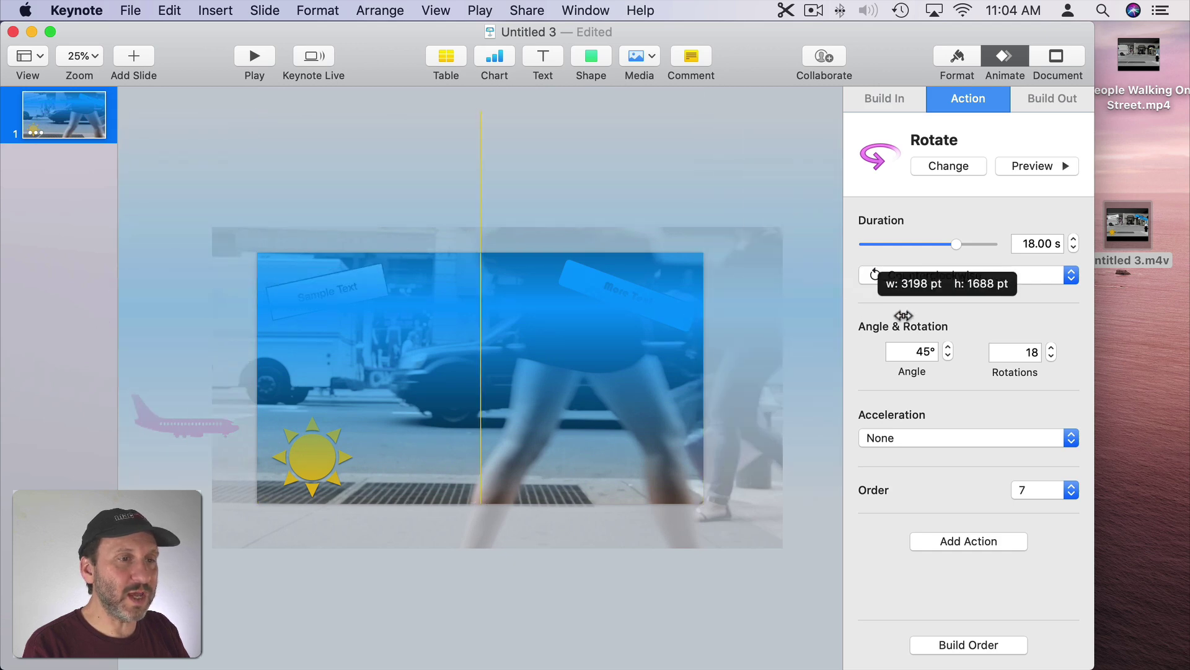
drag(916, 316, 915, 316)
drag(532, 499, 459, 449)
click(1039, 166)
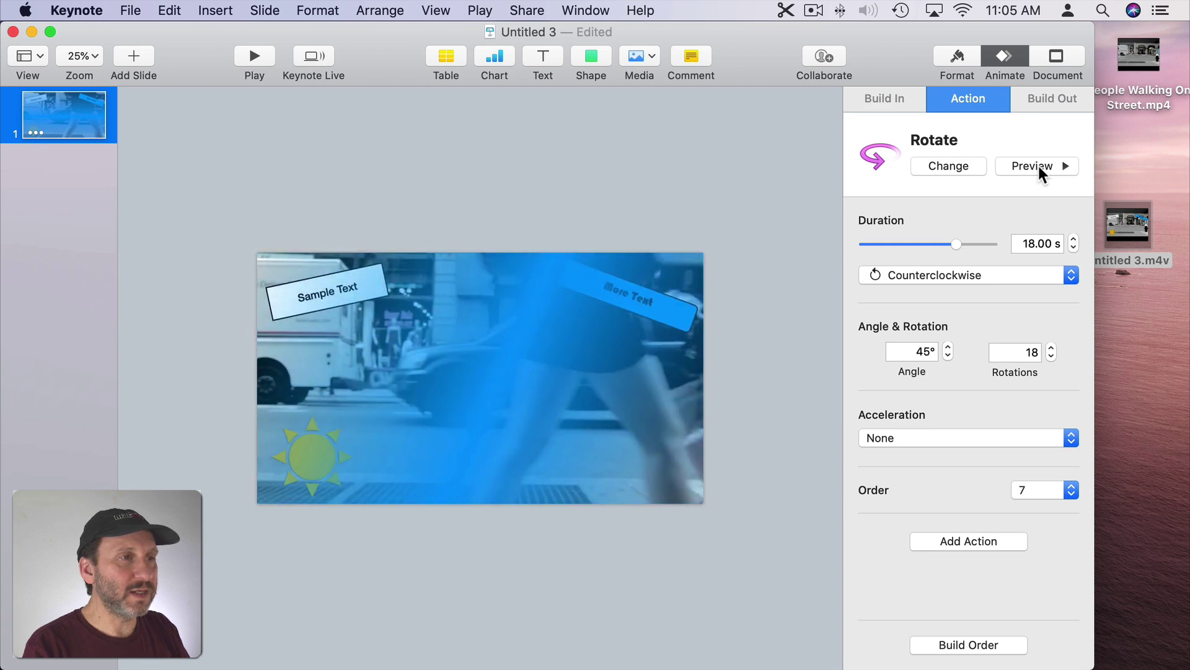
click(338, 293)
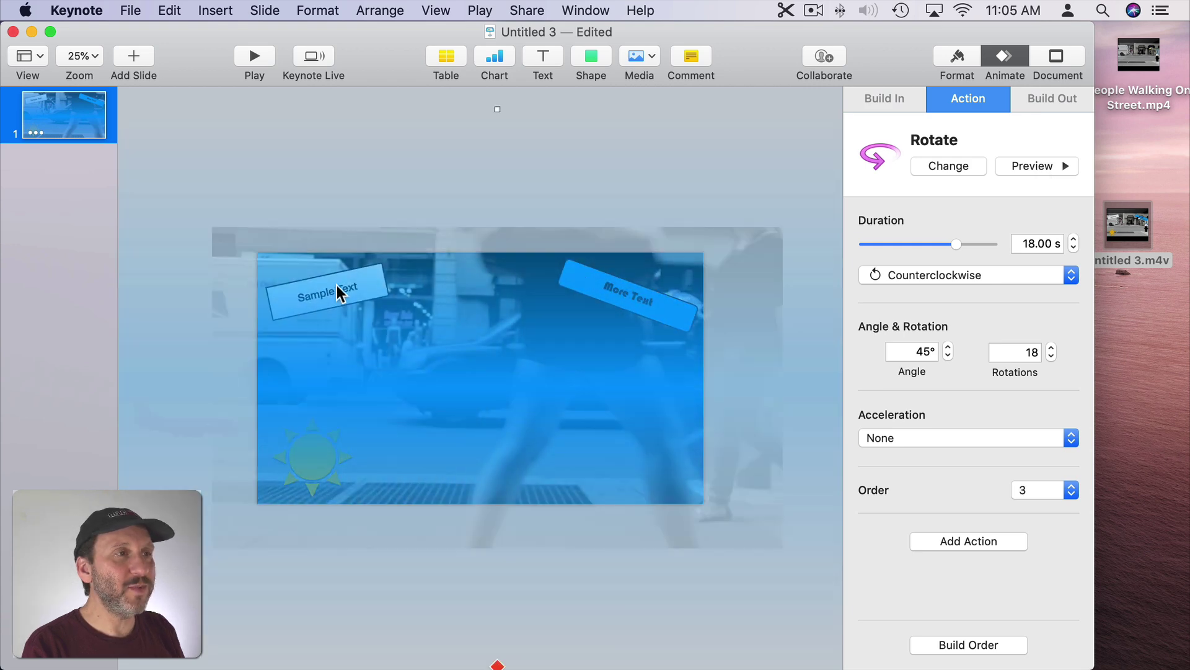
Send the gradient rectangle to back, then send the street video behind it
click(391, 9)
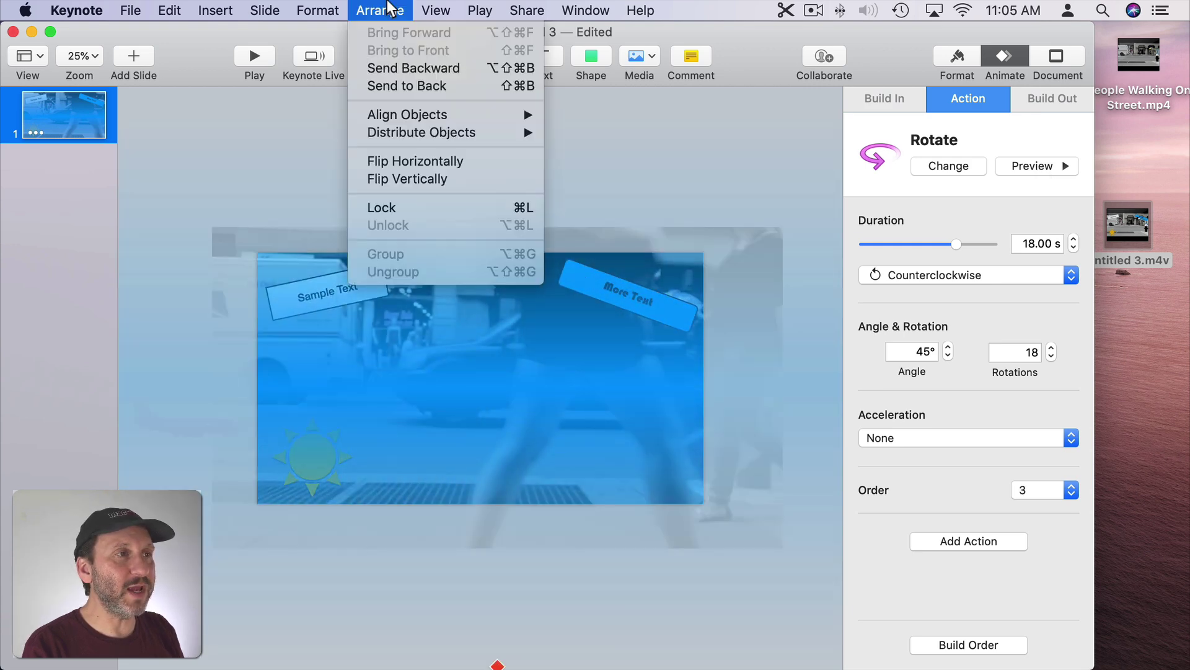
click(417, 85)
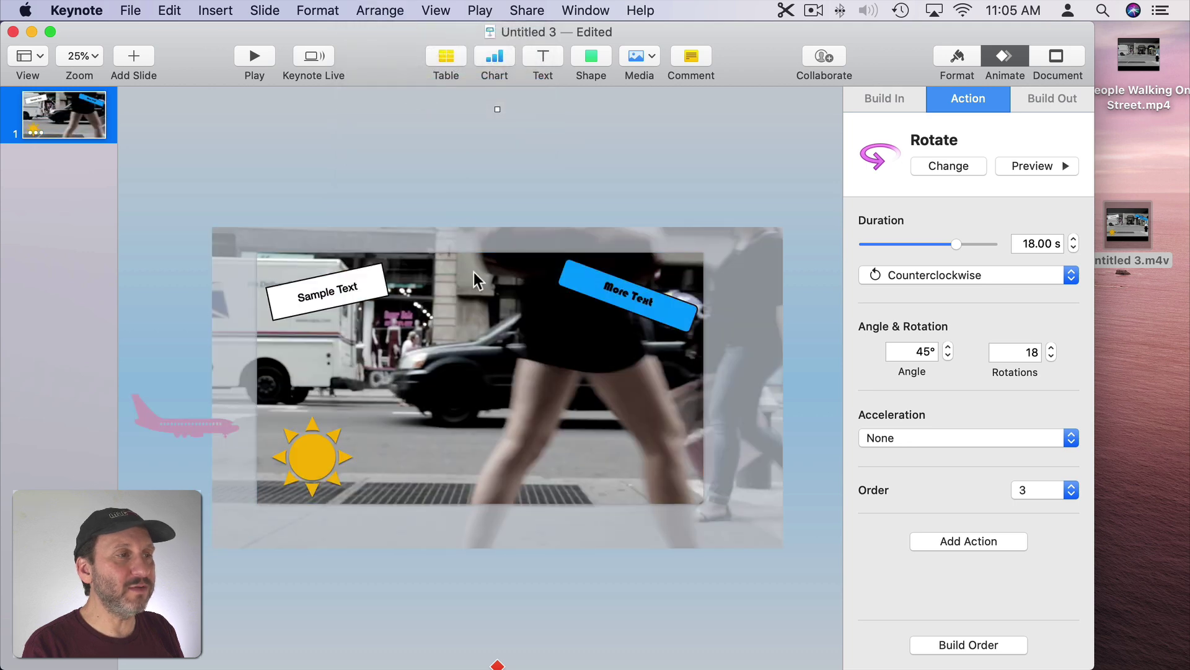
click(487, 337)
click(397, 10)
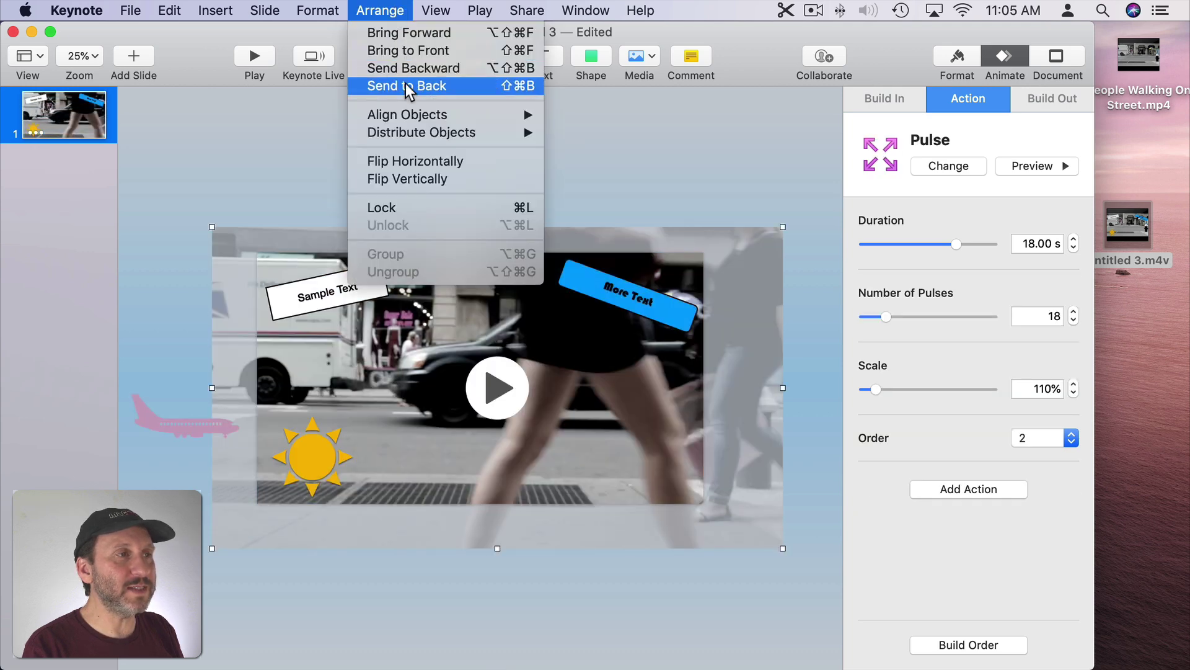
click(408, 87)
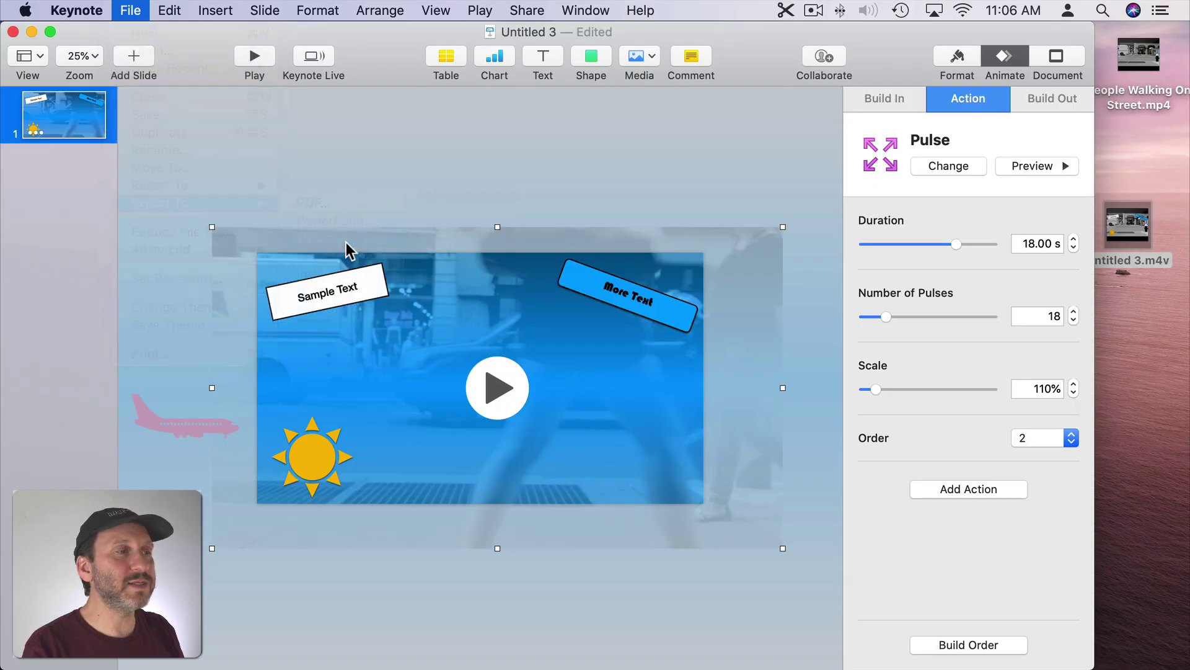
Export the slide as a movie with 0 delay at 1080p resolution
double_click(501, 286)
text(0)
click(515, 364)
click(515, 375)
click(778, 445)
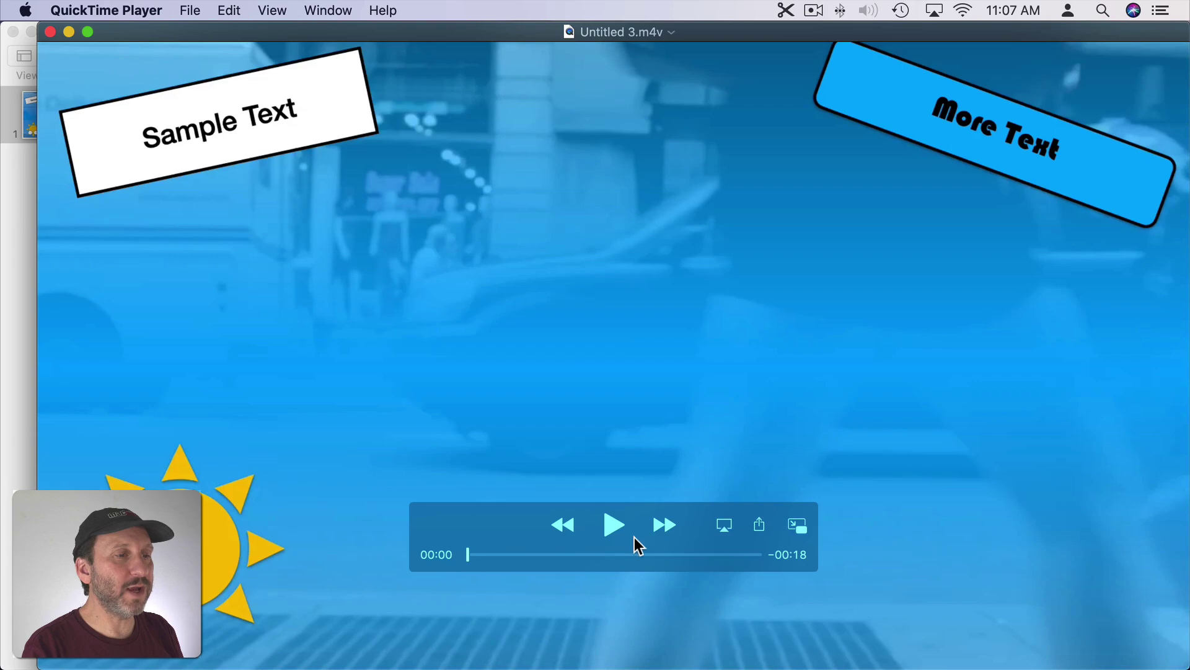
Play Untitled 3.m4v in QuickTime Player to watch the blue-tinted animated slide
click(615, 527)
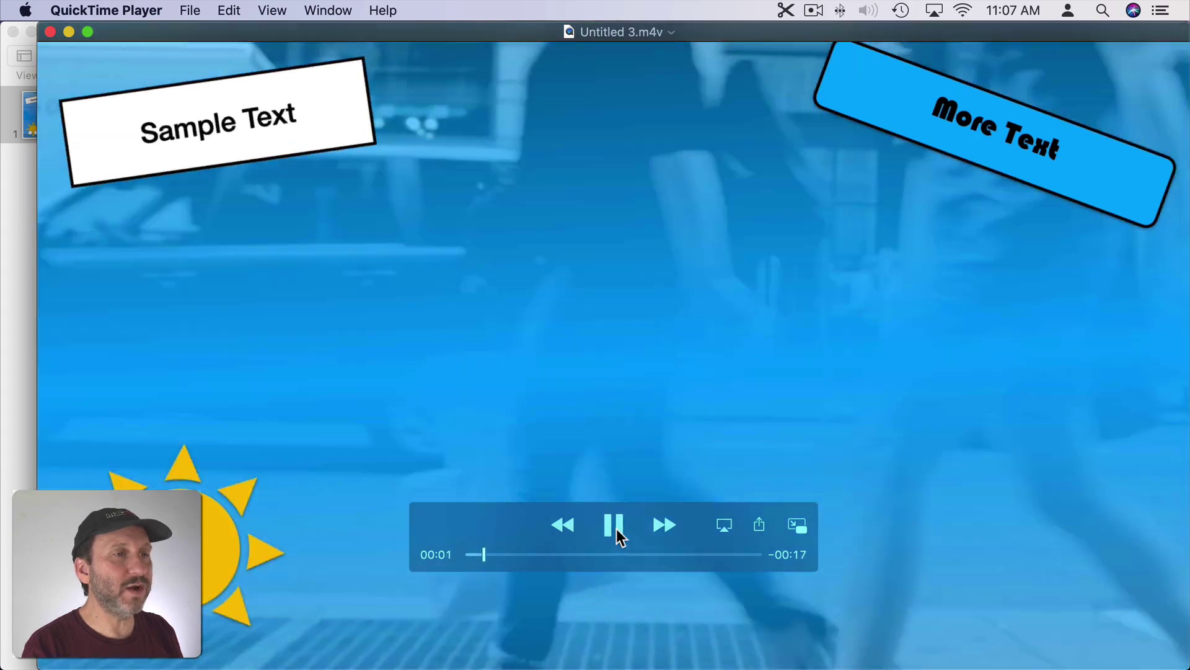